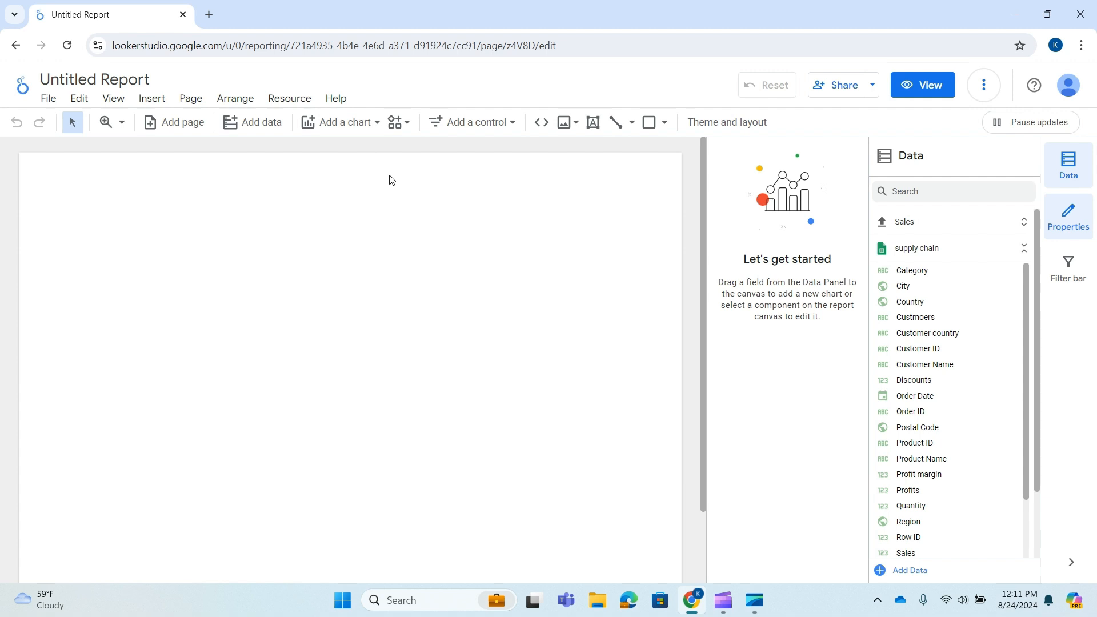
Insert a column chart on the empty report page and enlarge it to fill most of the page's width
{"action": "left_click", "coordinate": [358, 124]}
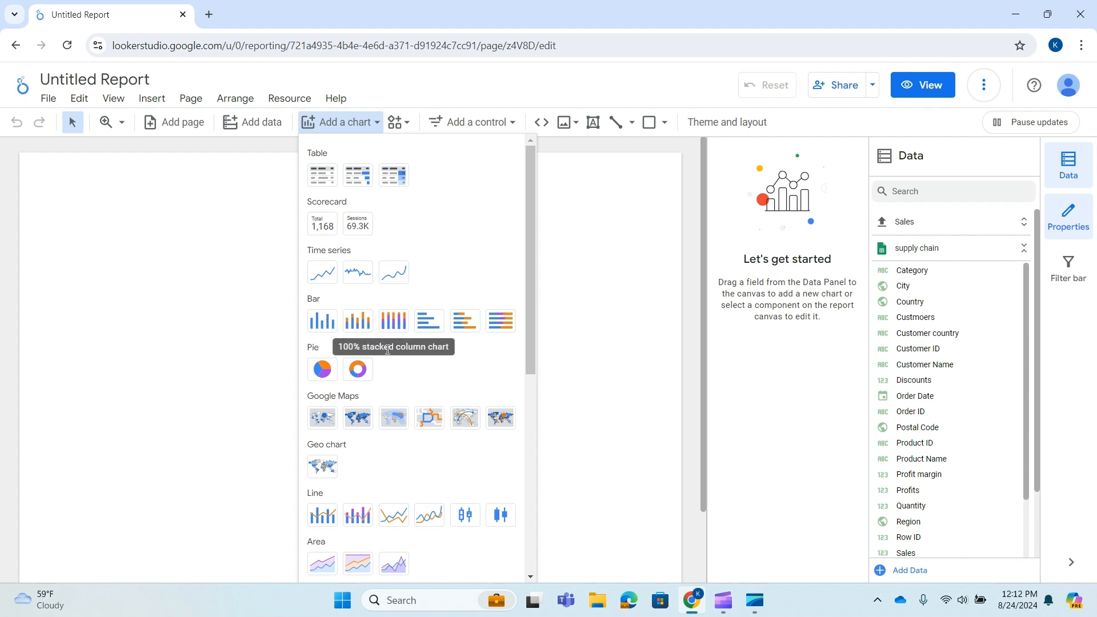
{"action": "left_click", "coordinate": [325, 320]}
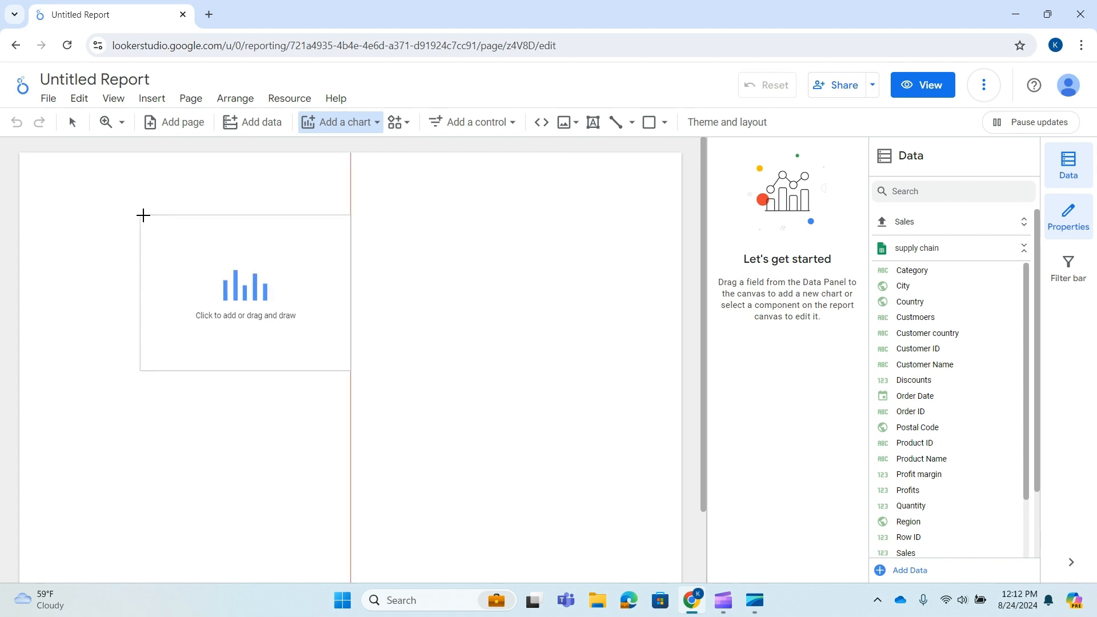
{"action": "left_click", "coordinate": [143, 216]}
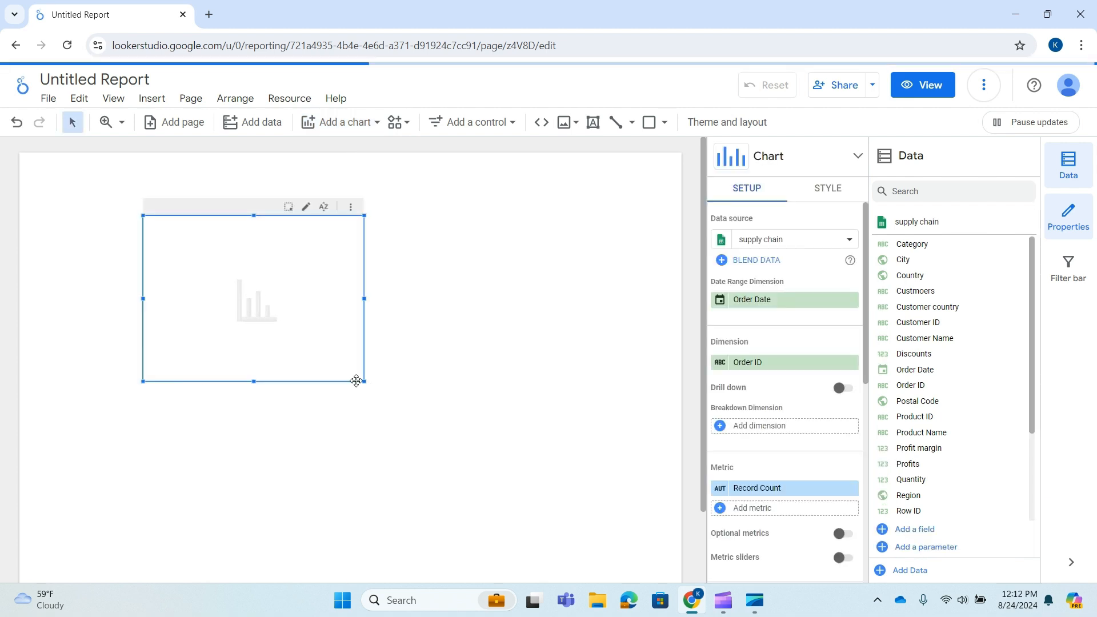
{"action": "left_click_drag", "start_coordinate": [364, 381], "coordinate": [489, 450]}
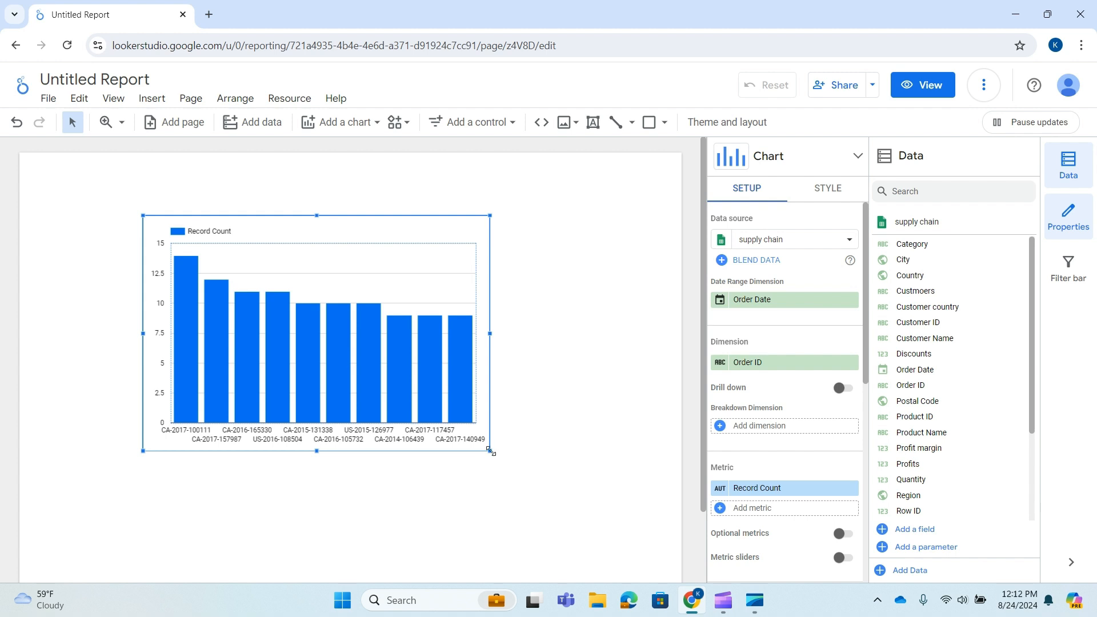
{"action": "left_click_drag", "start_coordinate": [490, 450], "coordinate": [520, 468]}
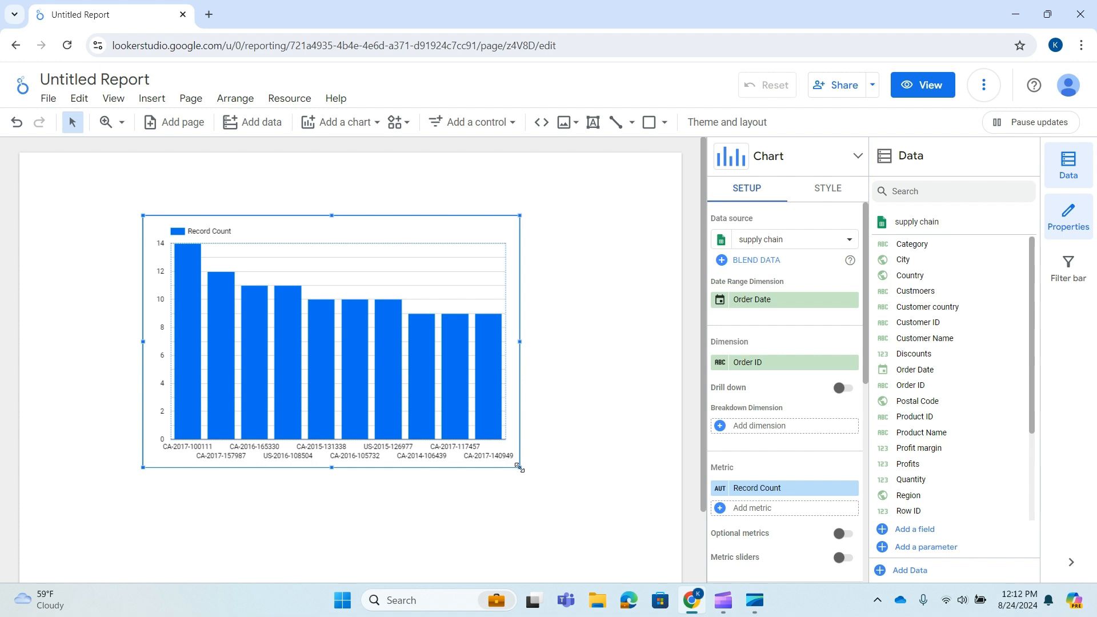
{"action": "left_click_drag", "start_coordinate": [519, 467], "coordinate": [544, 483]}
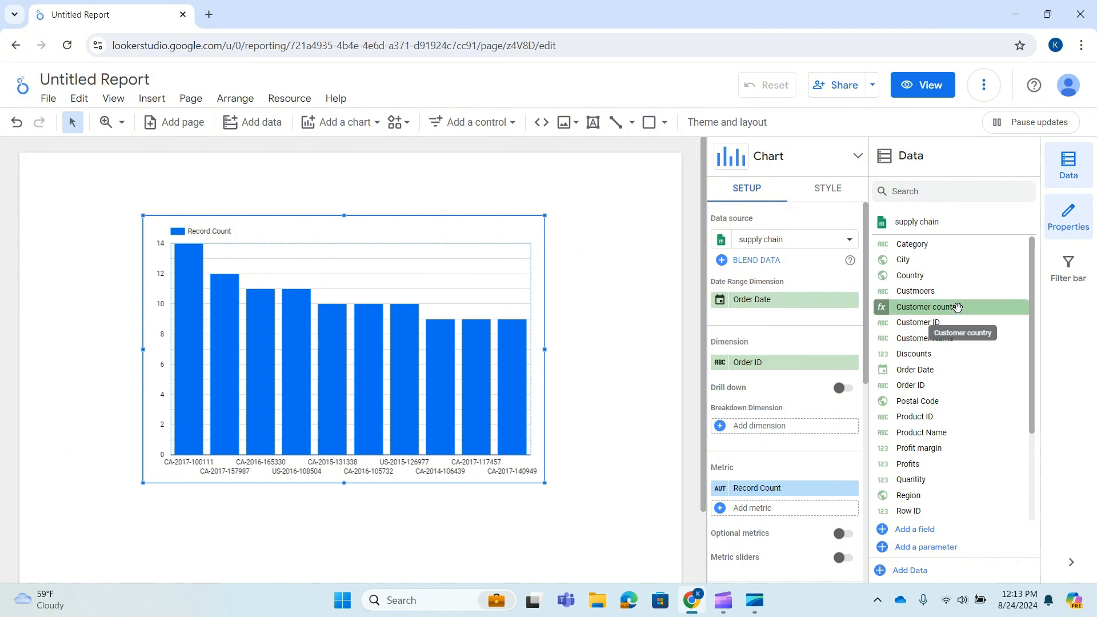
Set the chart's dimension to Region, replace the Record Count metric with Profits, and shift the chart slightly up
{"action": "scroll", "coordinate": [927, 356], "scroll_direction": "down", "scroll_amount": 3}
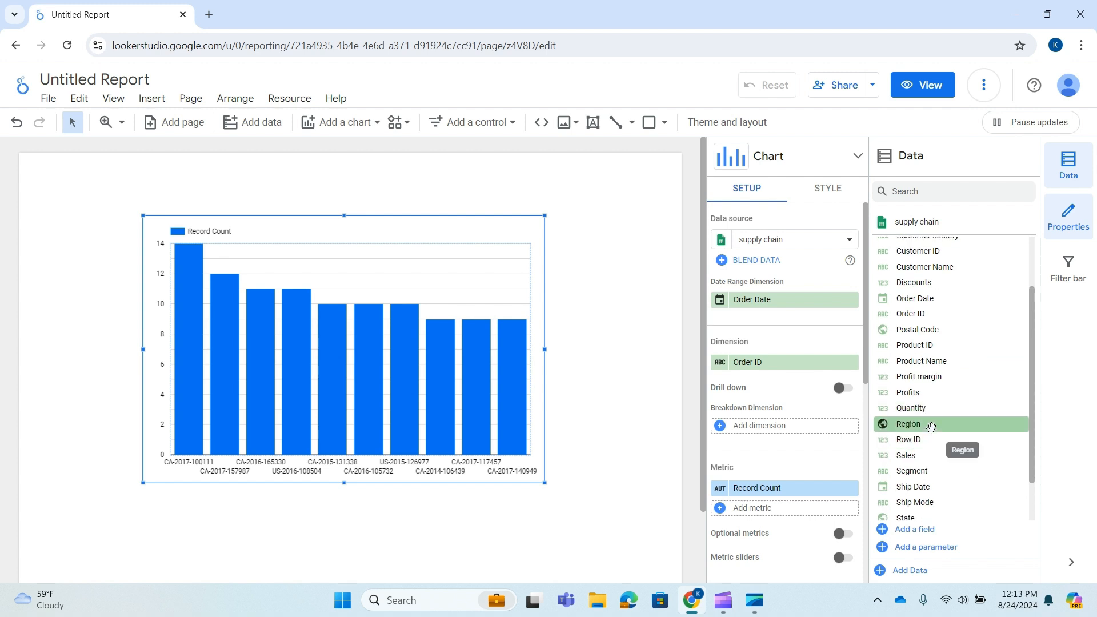
{"action": "left_click_drag", "start_coordinate": [931, 423], "coordinate": [770, 374]}
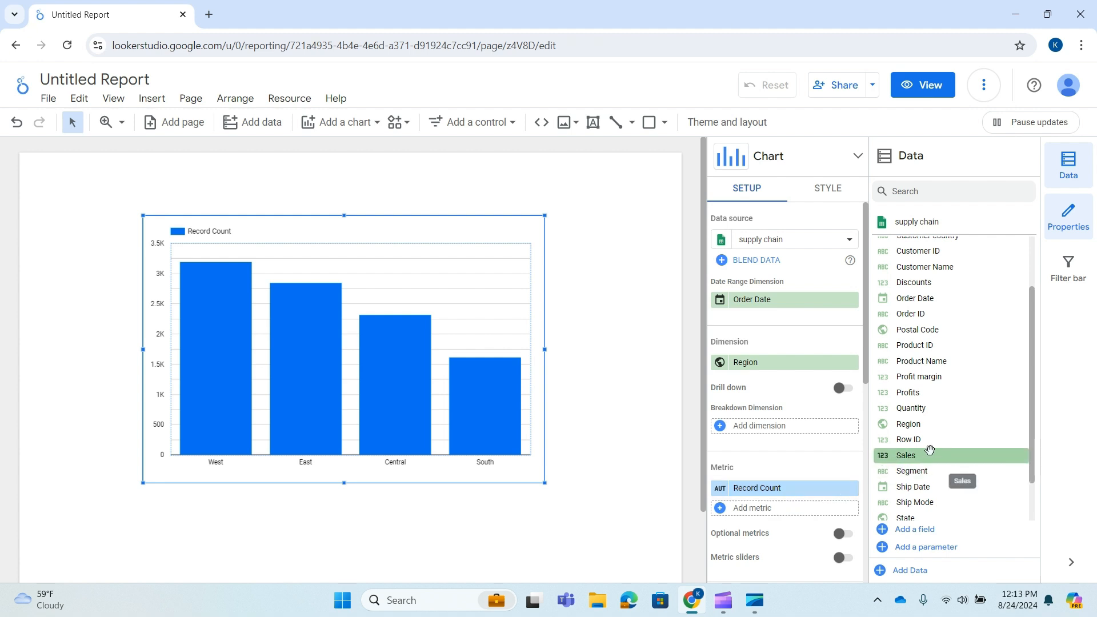
{"action": "scroll", "coordinate": [920, 467], "scroll_direction": "down", "scroll_amount": 1}
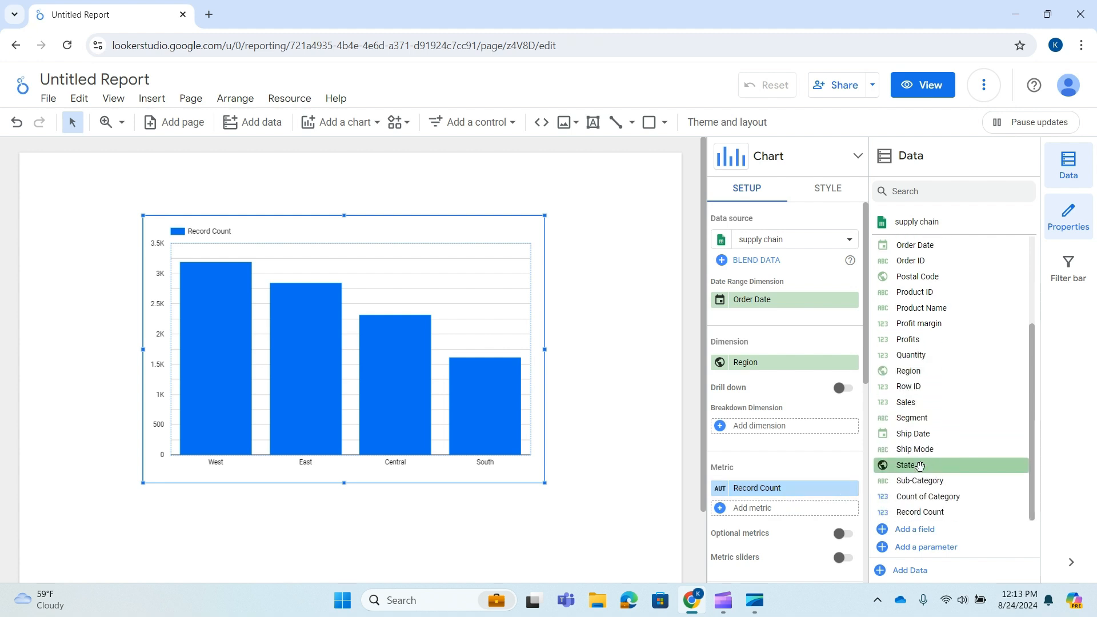
{"action": "left_click_drag", "start_coordinate": [917, 341], "coordinate": [770, 495]}
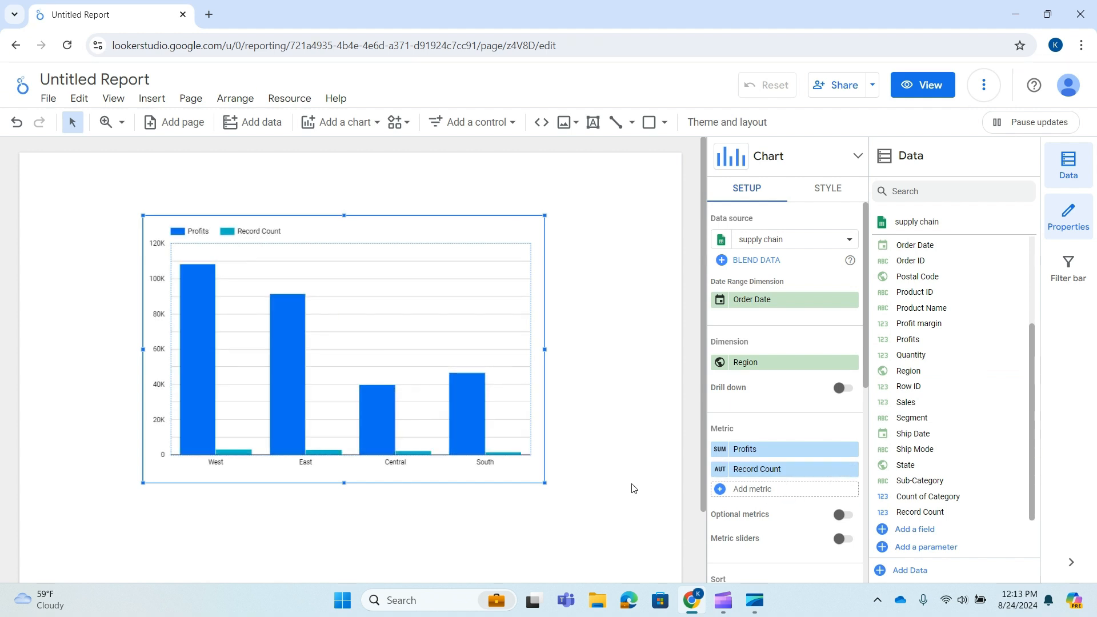
{"action": "left_click", "coordinate": [851, 469]}
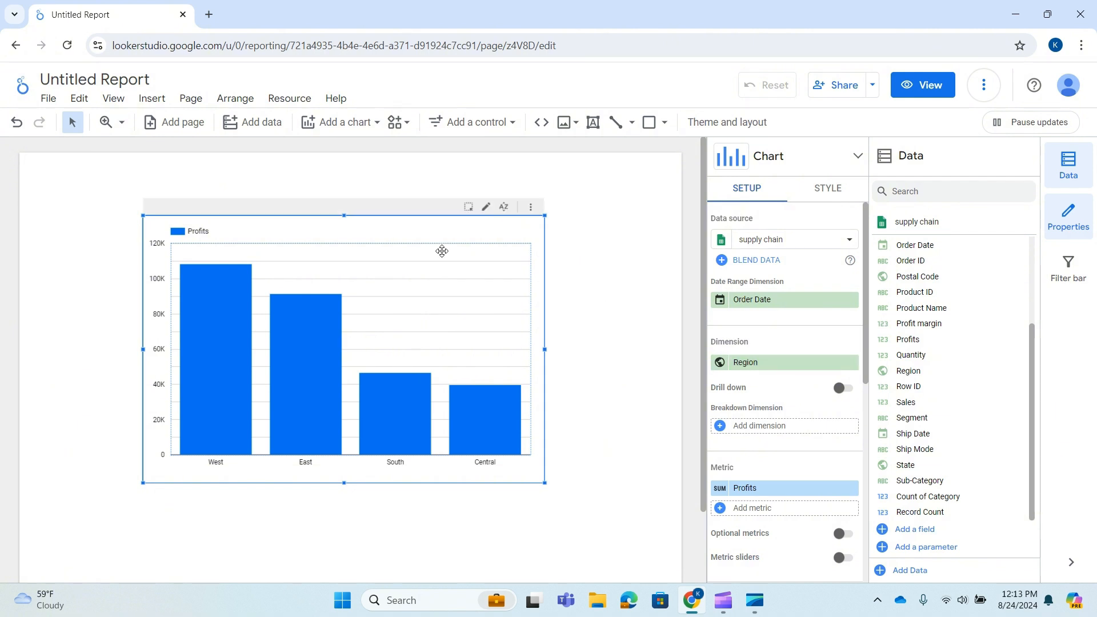
{"action": "left_click_drag", "start_coordinate": [446, 231], "coordinate": [441, 219]}
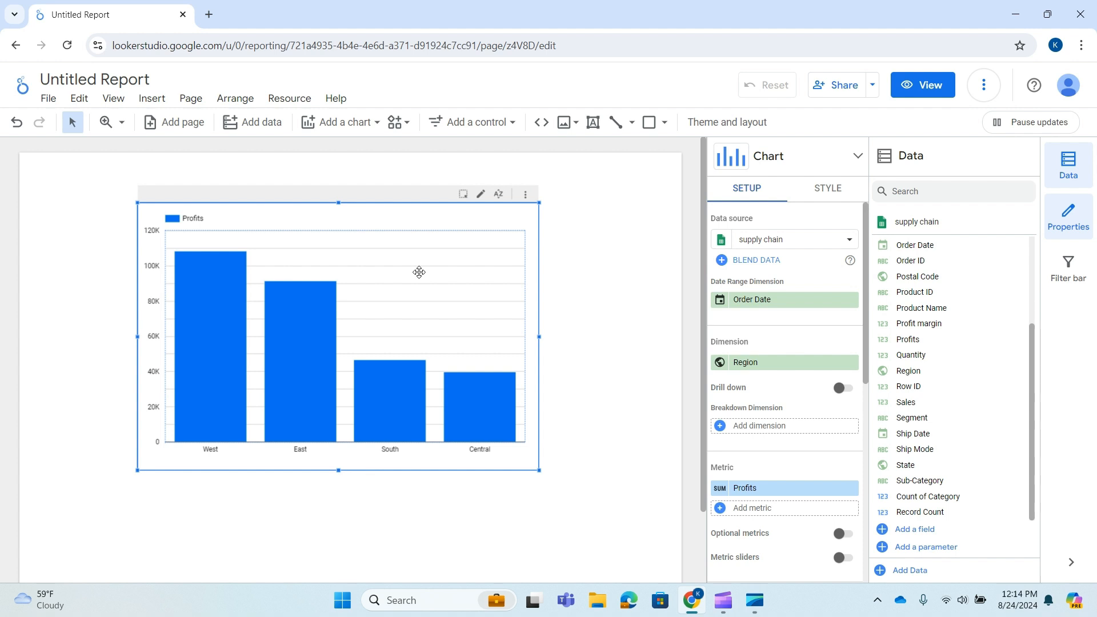
Look through the chart's additional options and examine the Profits values of the individual Region bars
{"action": "left_click", "coordinate": [526, 195]}
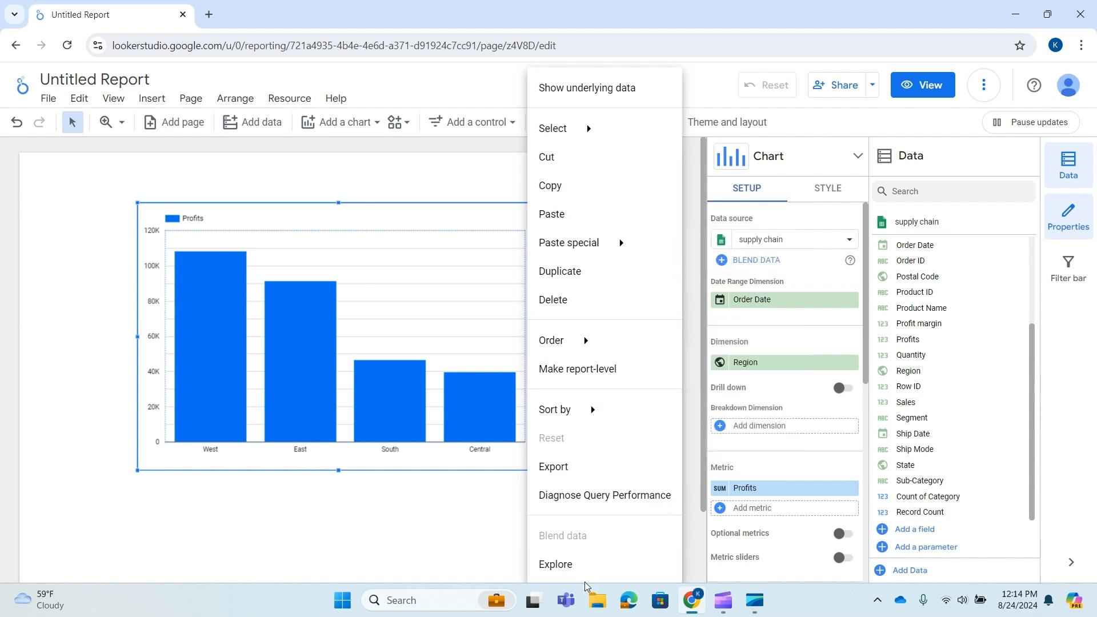
{"action": "mouse_move", "coordinate": [586, 346]}
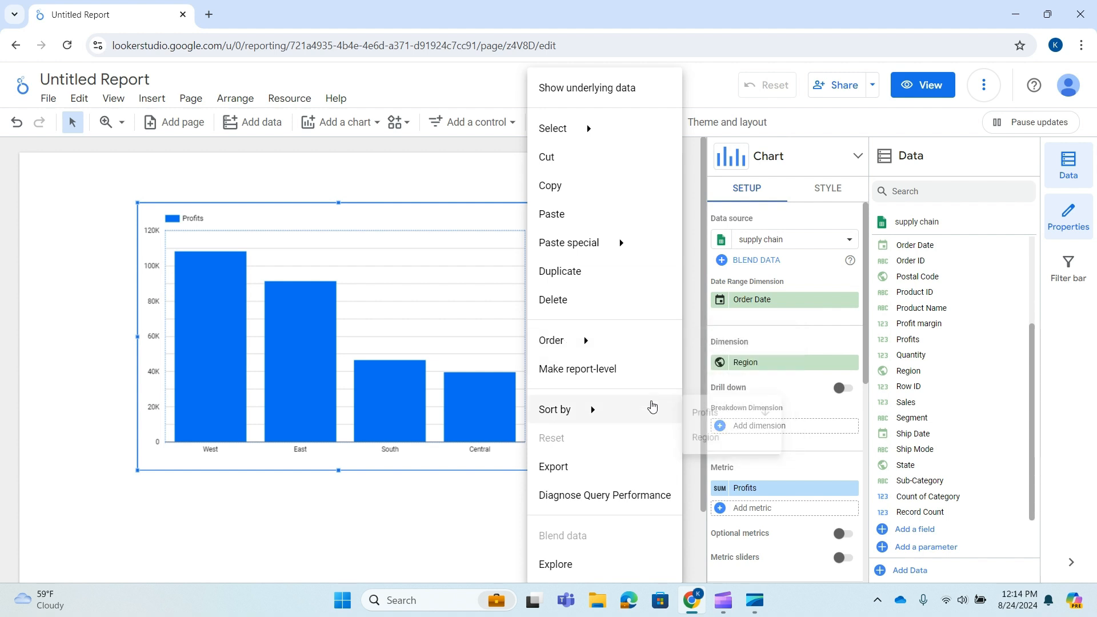
{"action": "mouse_move", "coordinate": [592, 423]}
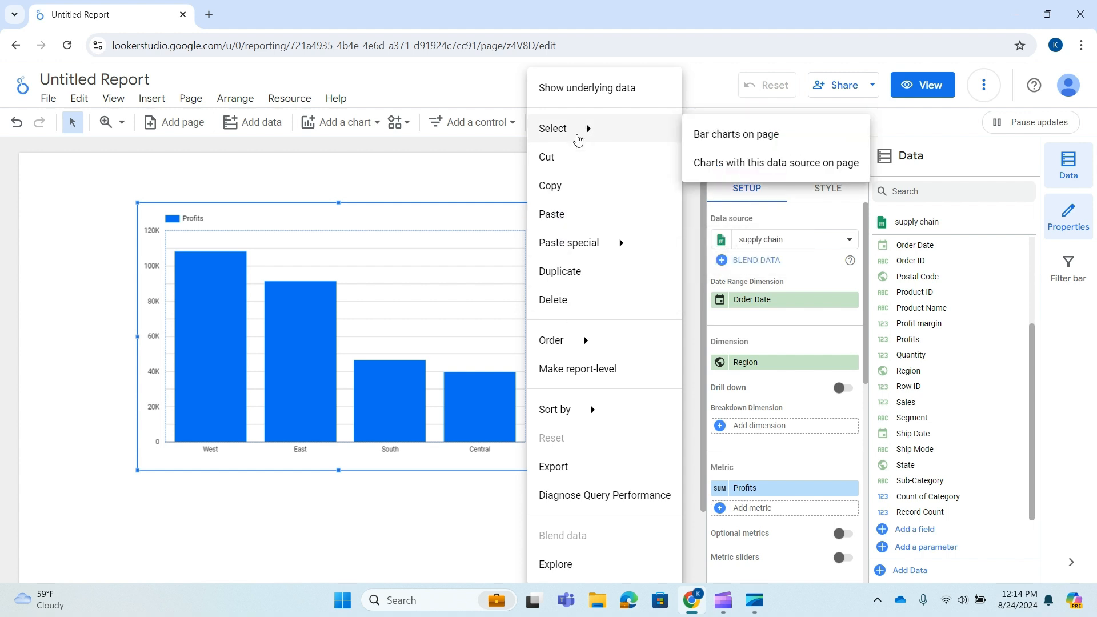
{"action": "left_click", "coordinate": [355, 213]}
{"action": "mouse_move", "coordinate": [288, 362]}
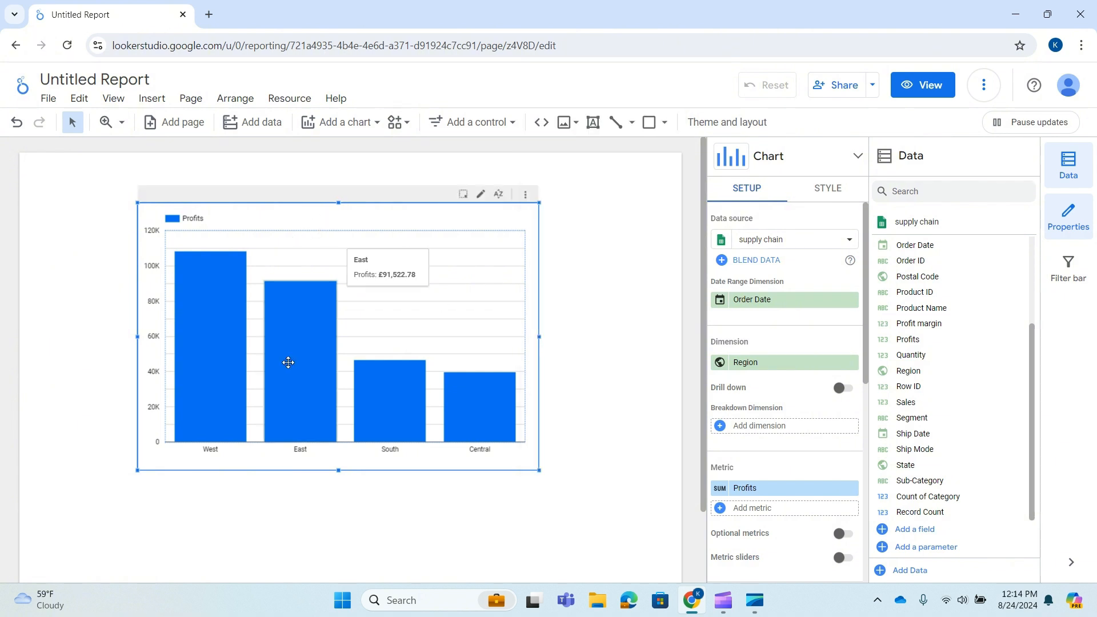
{"action": "mouse_move", "coordinate": [203, 320]}
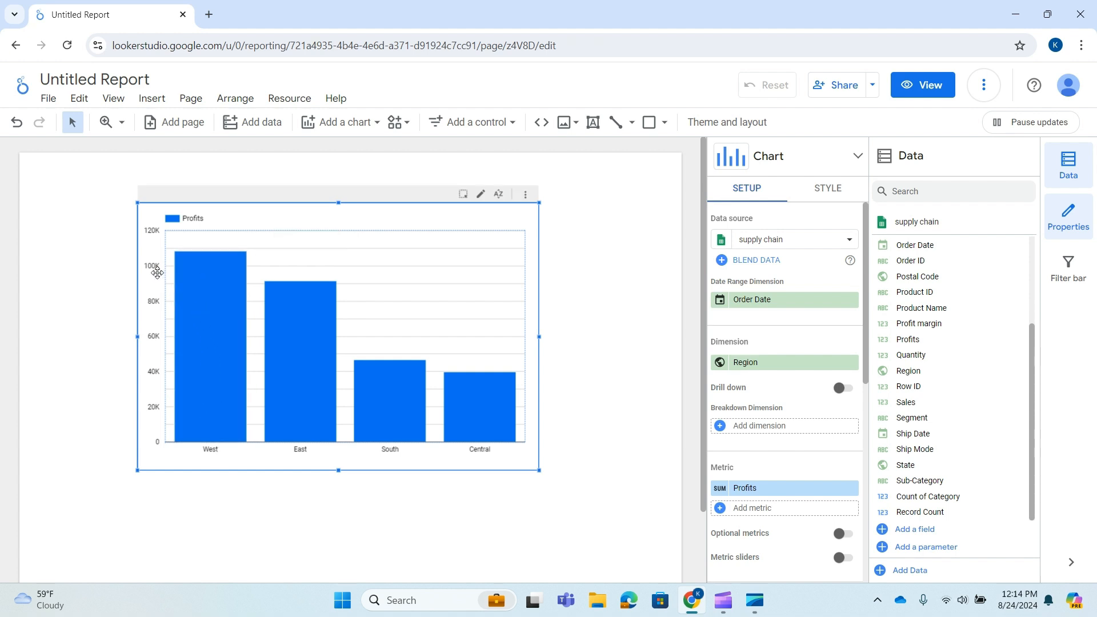
{"action": "mouse_move", "coordinate": [214, 292]}
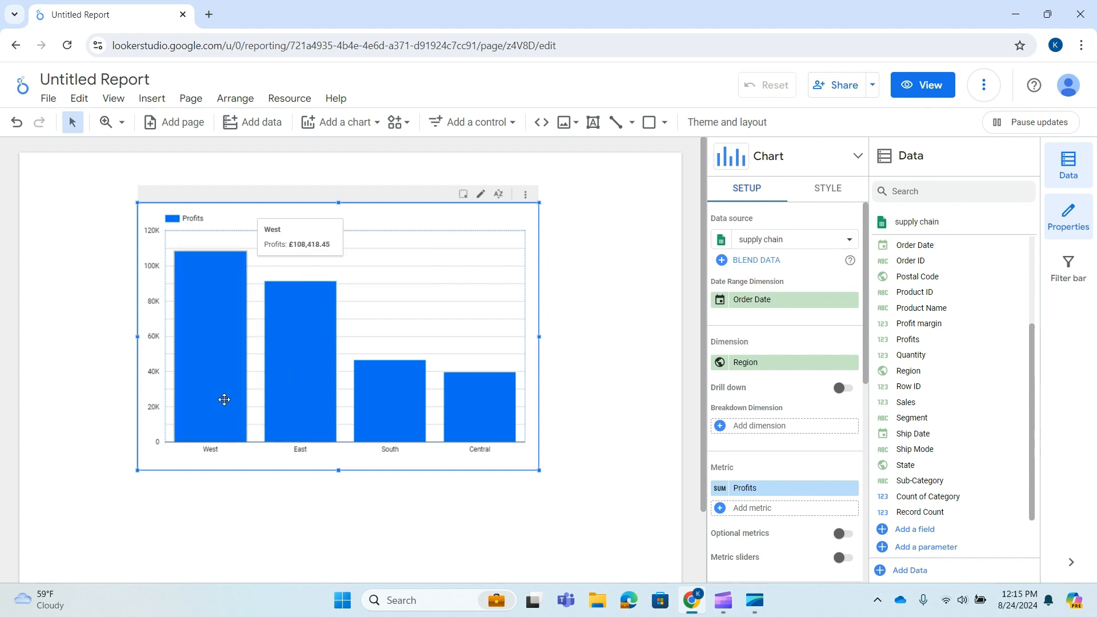
{"action": "mouse_move", "coordinate": [293, 402]}
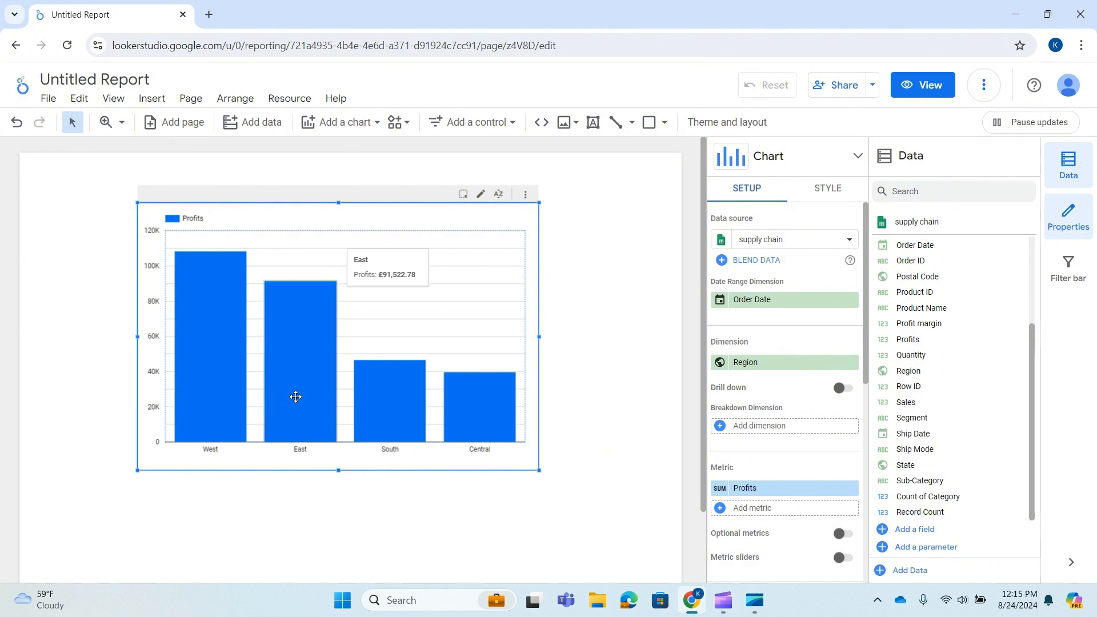
{"action": "mouse_move", "coordinate": [505, 418]}
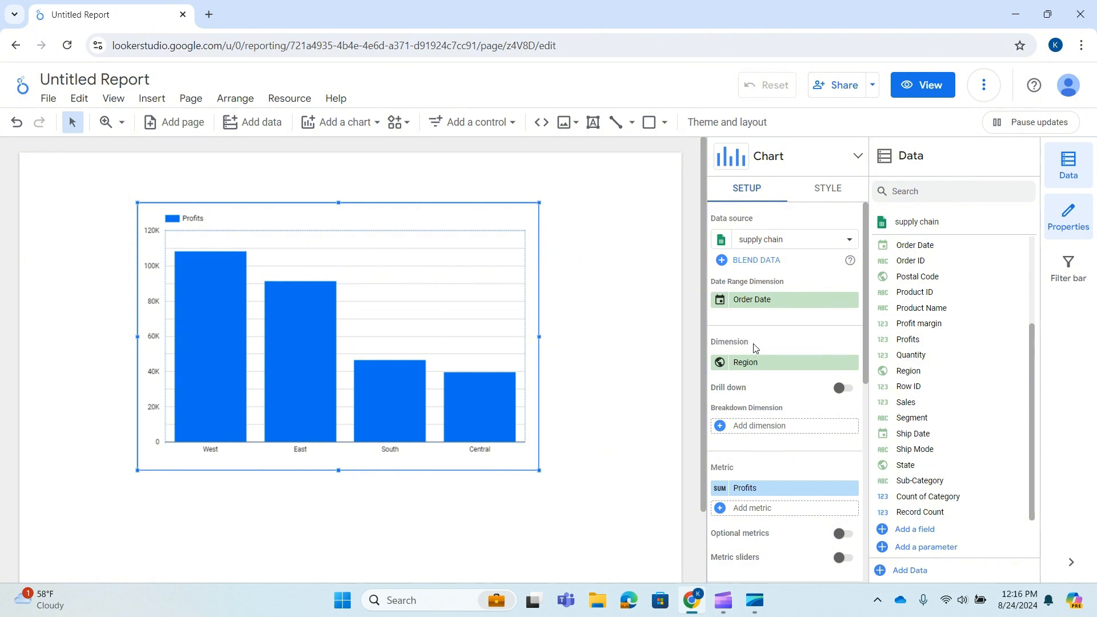
Enable drill down for the chart and add Category as the second dimension below Region
{"action": "left_click", "coordinate": [845, 390]}
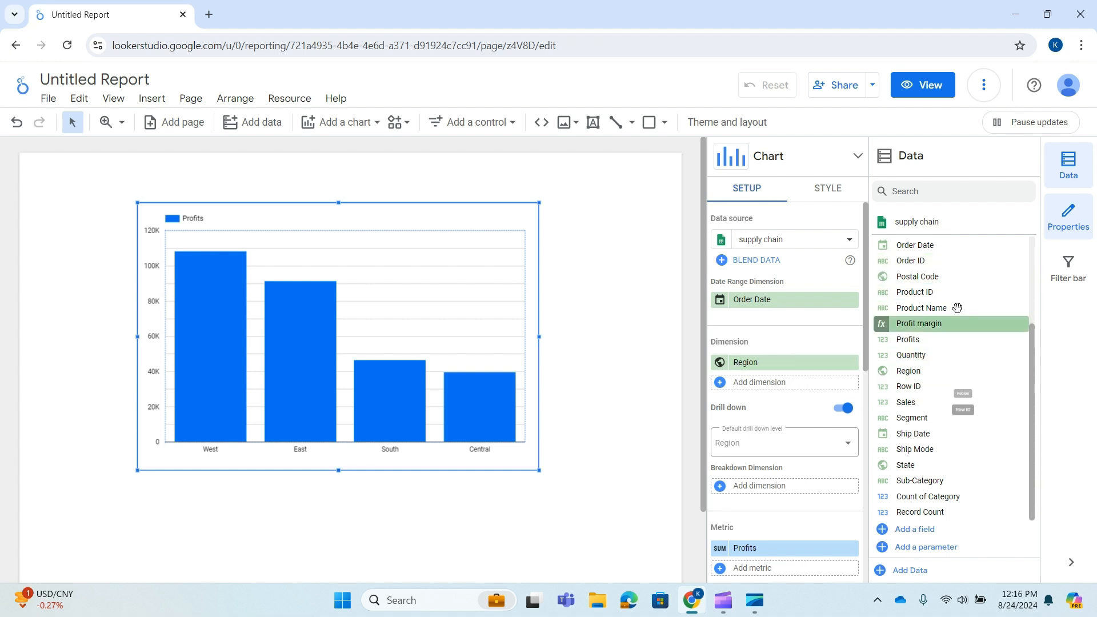
{"action": "scroll", "coordinate": [920, 303], "scroll_direction": "up", "scroll_amount": 3}
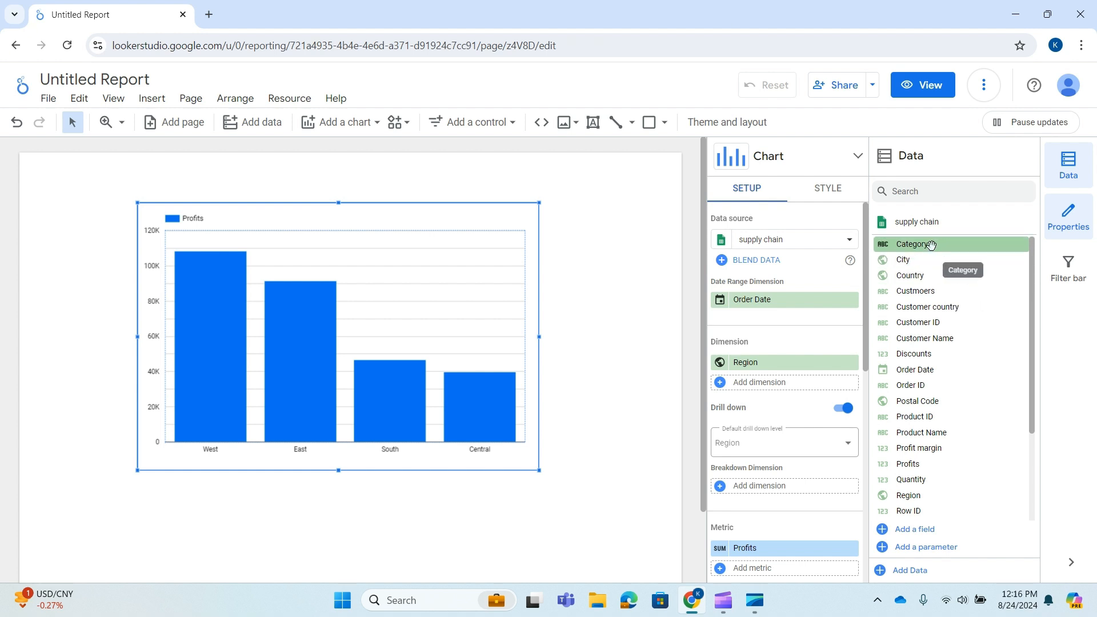
{"action": "left_click_drag", "start_coordinate": [932, 244], "coordinate": [767, 392]}
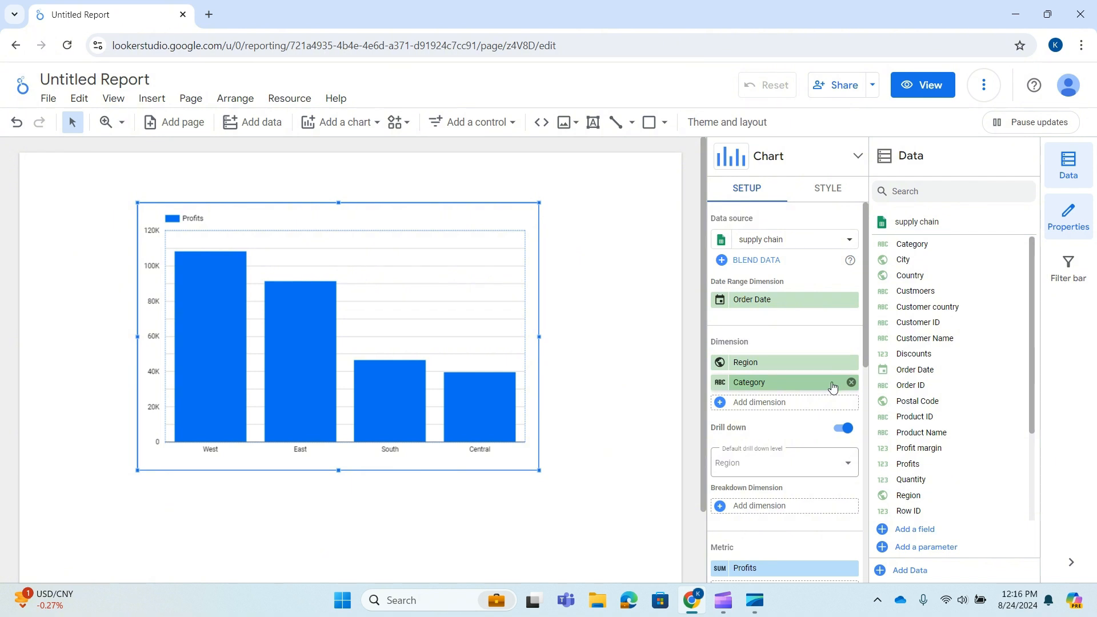
Test the chart's drill-down by switching from Region to Category and back up to Region twice
{"action": "mouse_move", "coordinate": [465, 369]}
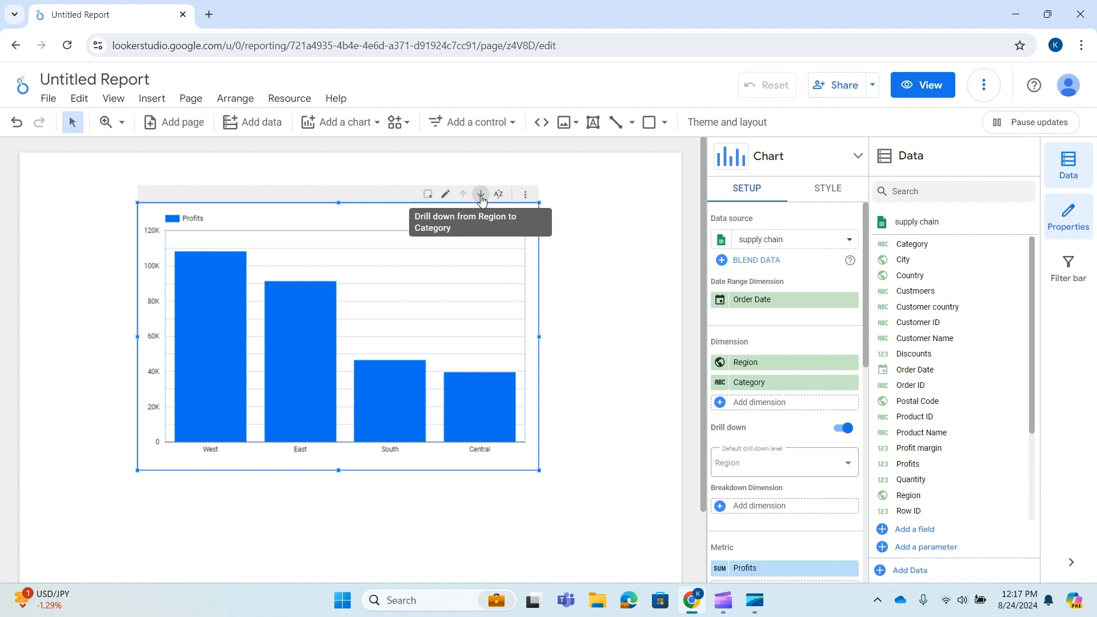
{"action": "left_click", "coordinate": [481, 194]}
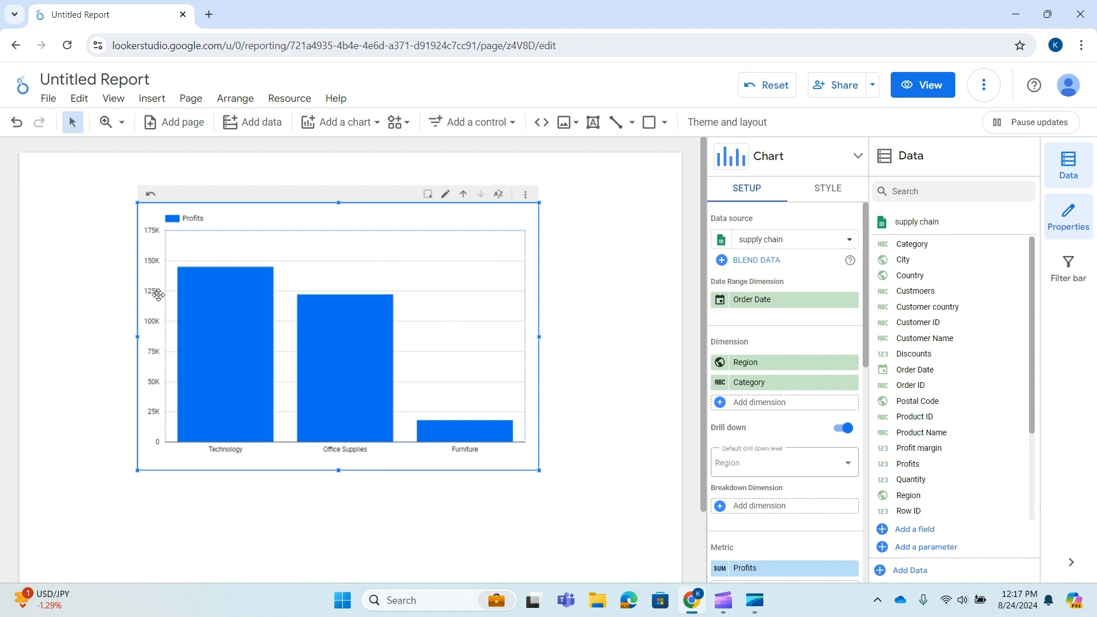
{"action": "left_click", "coordinate": [464, 194]}
{"action": "left_click", "coordinate": [481, 194]}
{"action": "left_click", "coordinate": [463, 194]}
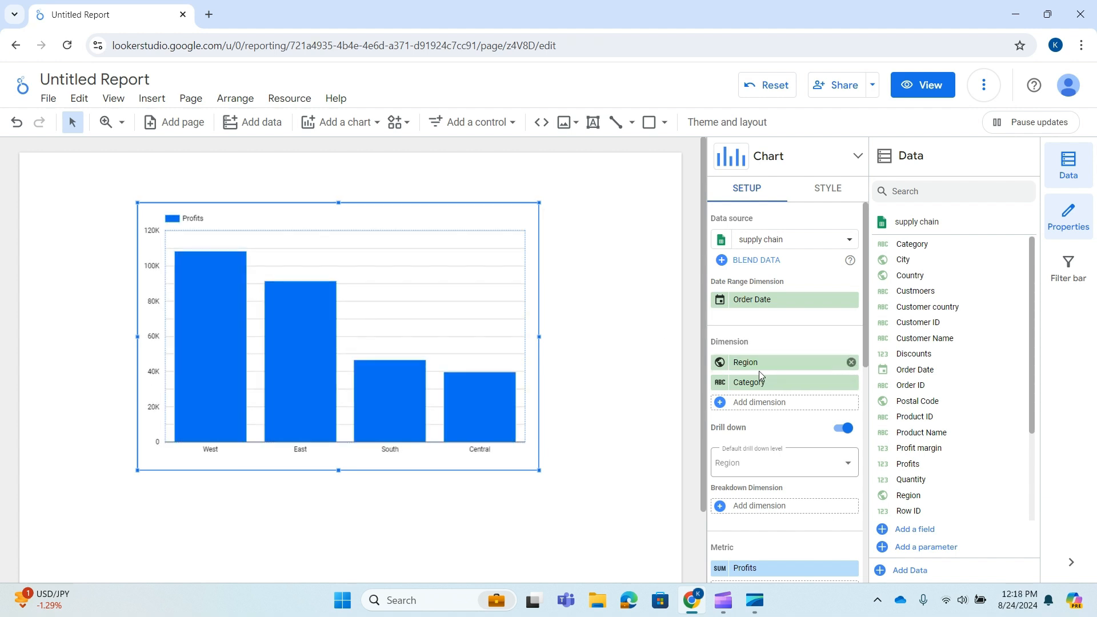
Add Sub-Category as the chart's breakdown dimension and inspect the resulting bars for each region
{"action": "scroll", "coordinate": [760, 372], "scroll_direction": "down", "scroll_amount": 2}
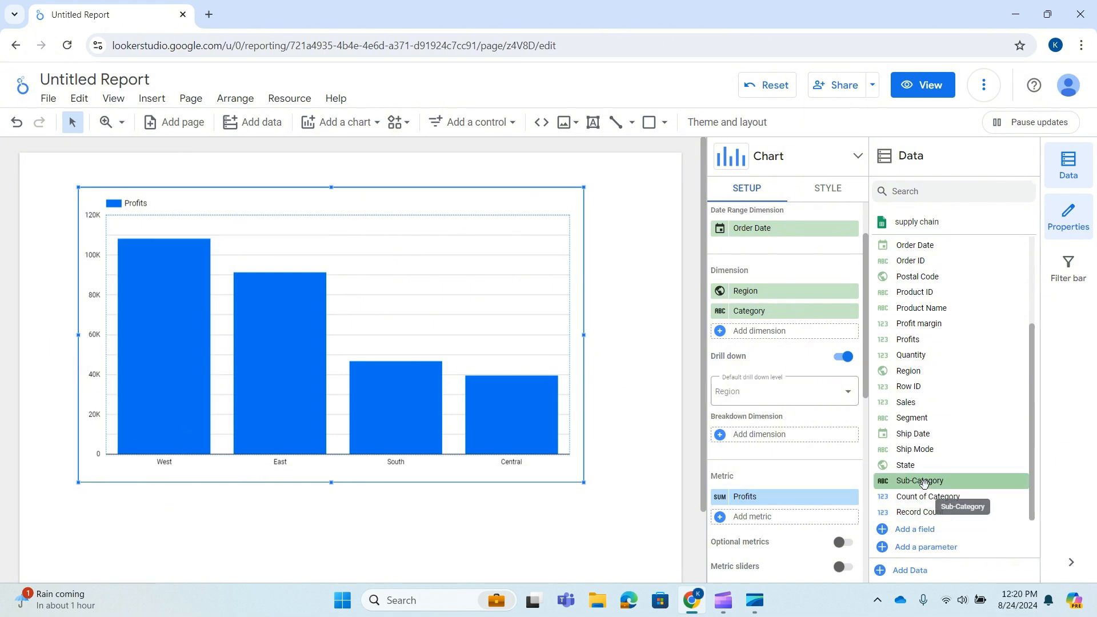
{"action": "left_click_drag", "start_coordinate": [899, 481], "coordinate": [769, 446]}
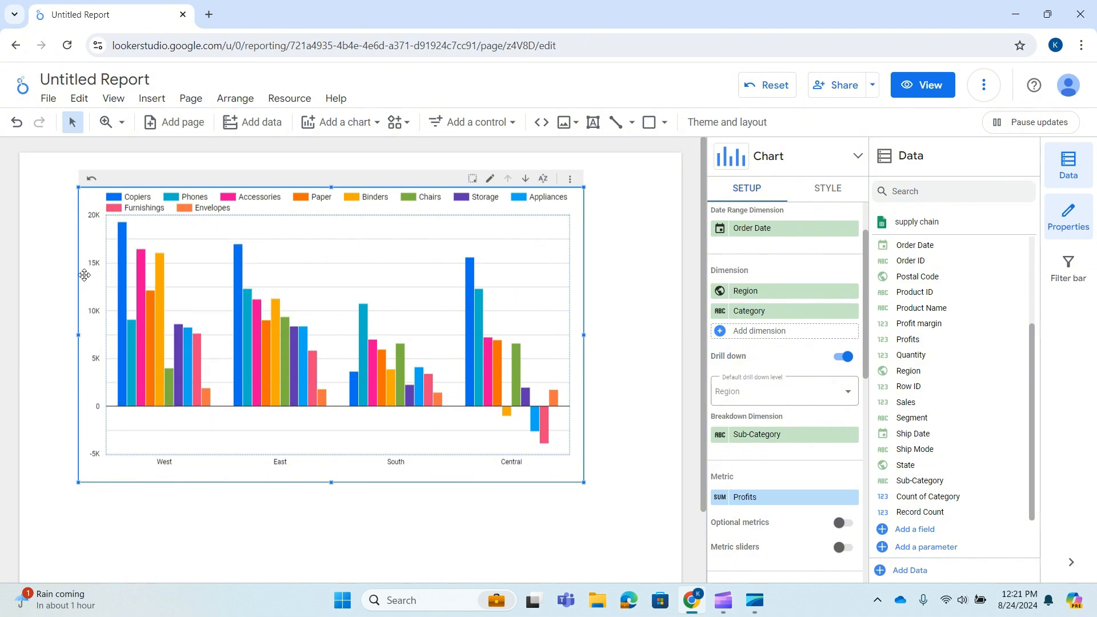
{"action": "mouse_move", "coordinate": [120, 231]}
{"action": "mouse_move", "coordinate": [210, 404]}
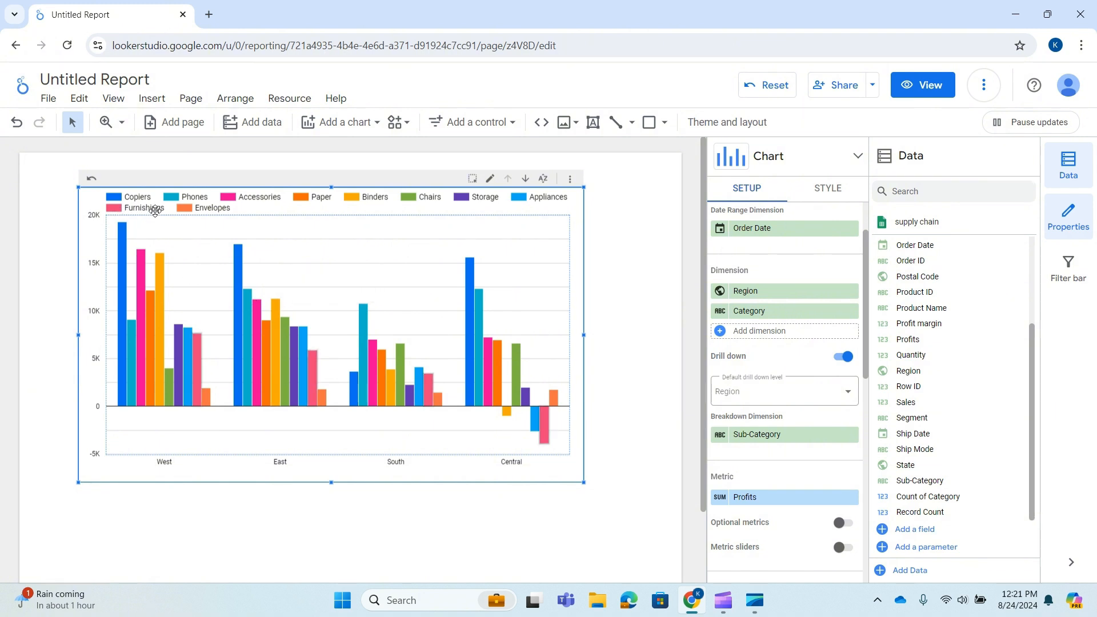
{"action": "mouse_move", "coordinate": [540, 433]}
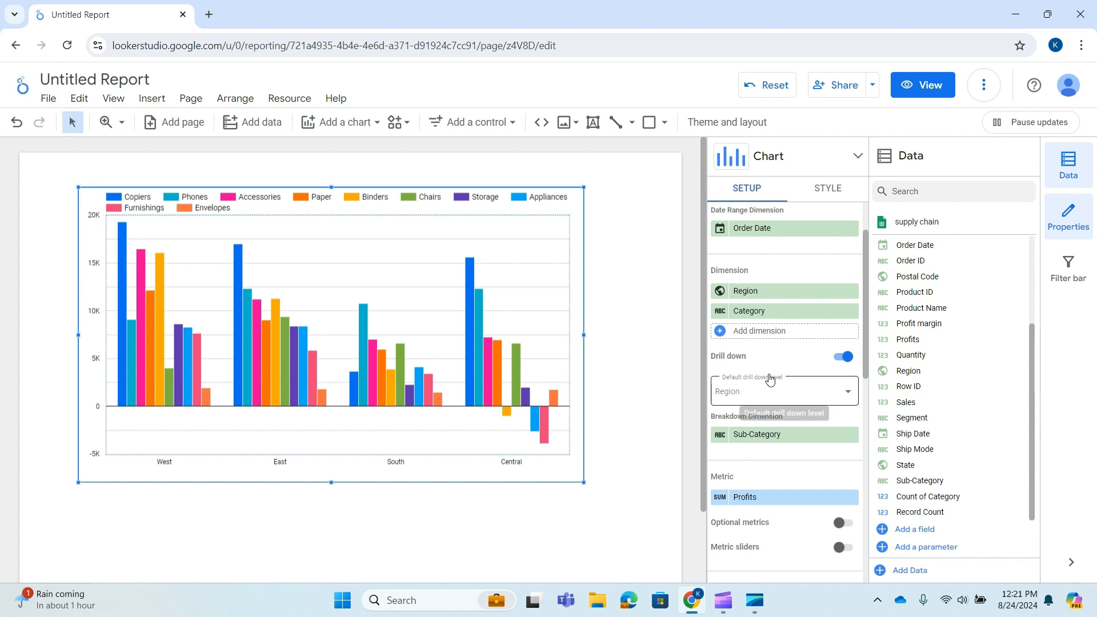
Enable optional metrics for the chart and add Sales and Profit margin as the optional metrics
{"action": "scroll", "coordinate": [803, 366], "scroll_direction": "down", "scroll_amount": 3}
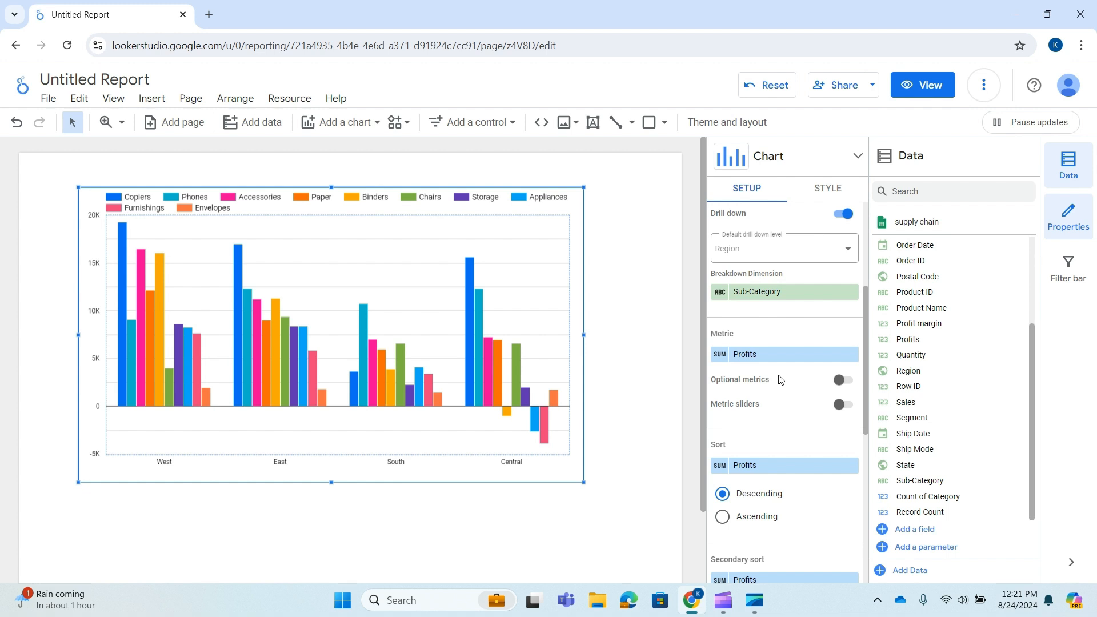
{"action": "left_click", "coordinate": [847, 384]}
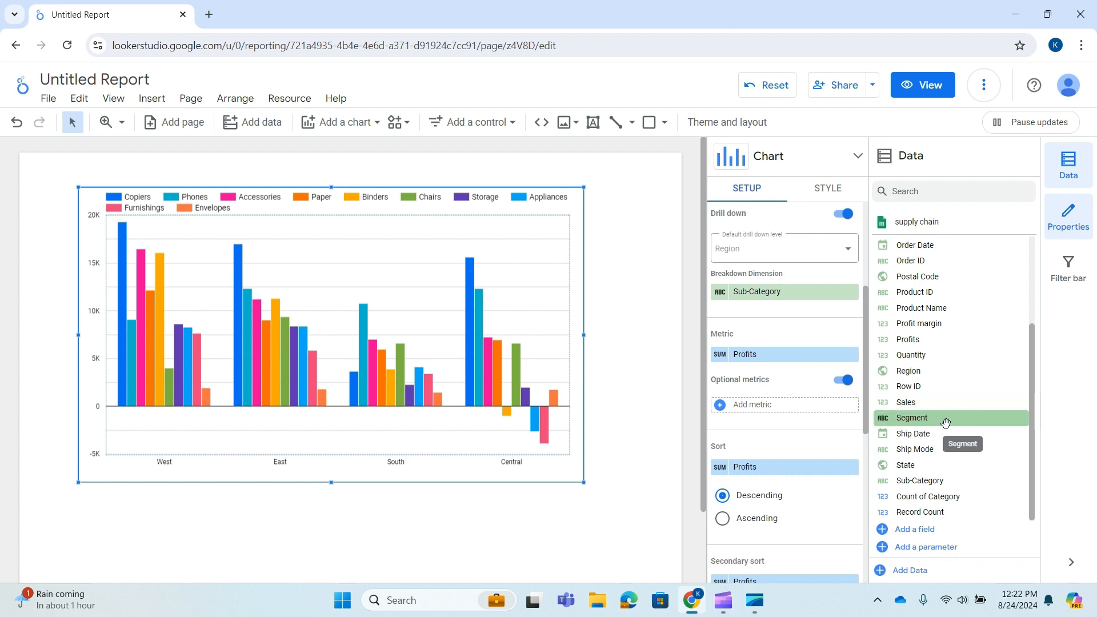
{"action": "left_click_drag", "start_coordinate": [926, 401], "coordinate": [769, 412]}
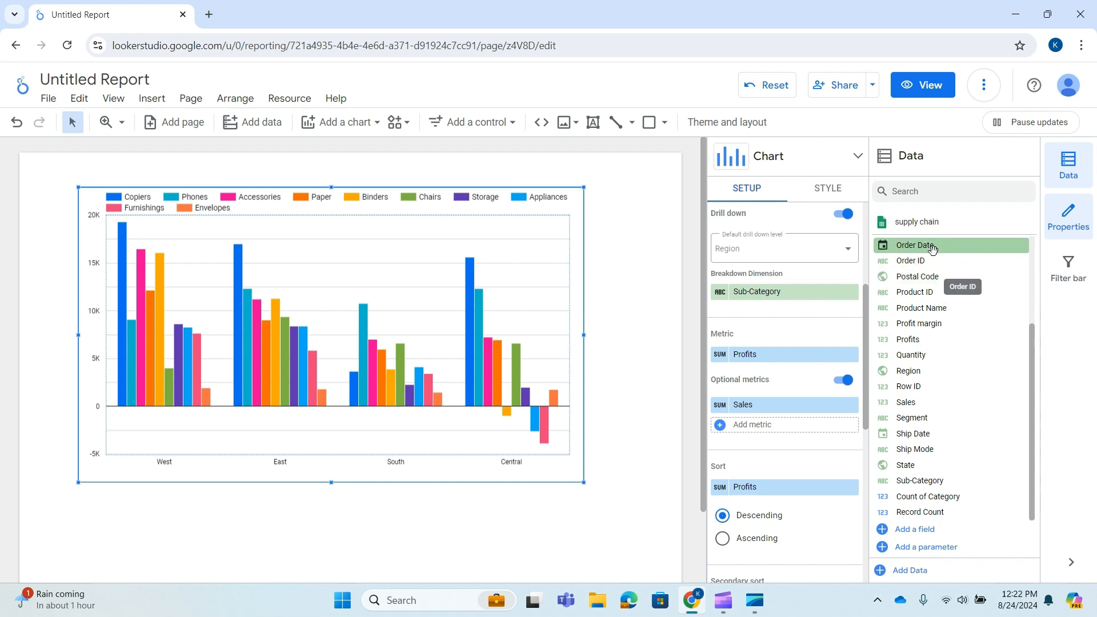
{"action": "left_click_drag", "start_coordinate": [943, 323], "coordinate": [779, 439]}
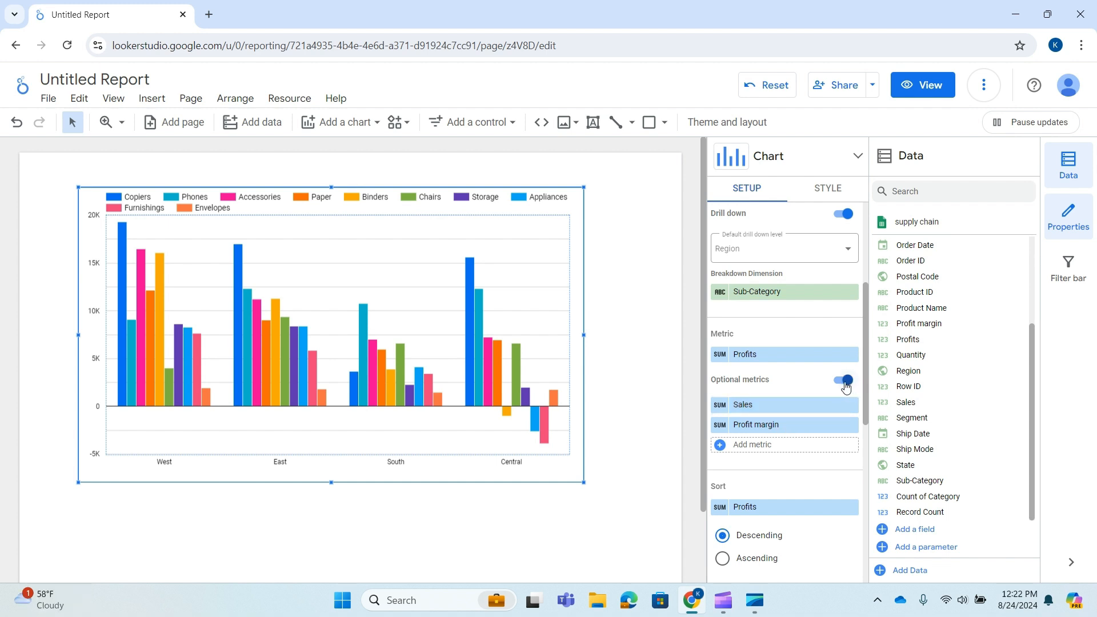
{"action": "mouse_move", "coordinate": [550, 289]}
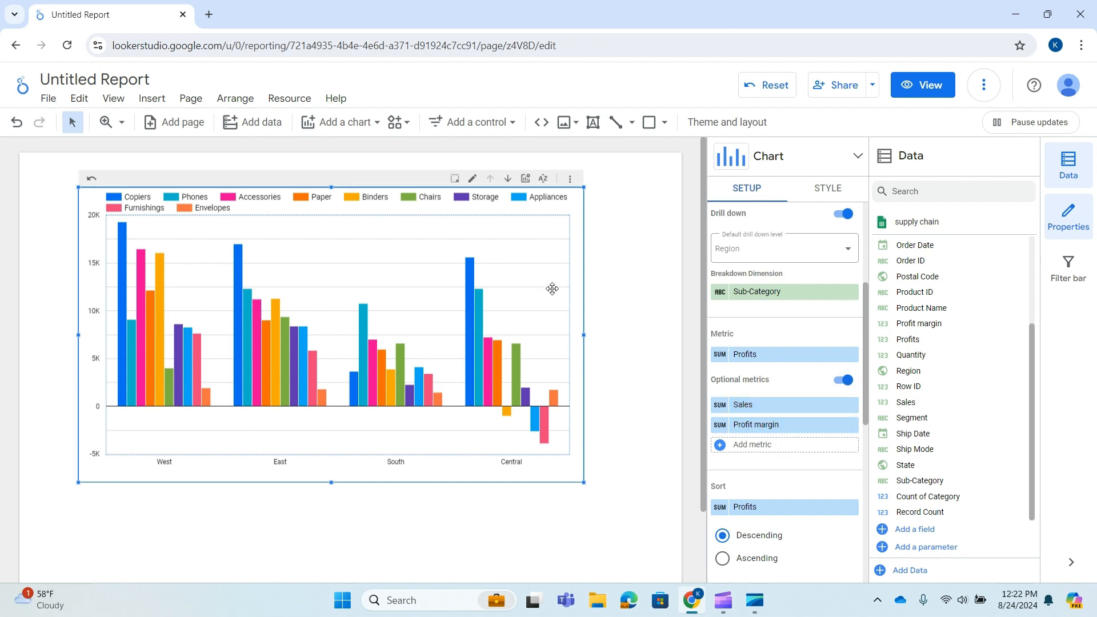
Check the chart's optional metric choices and open the report in view mode
{"action": "left_click", "coordinate": [524, 185]}
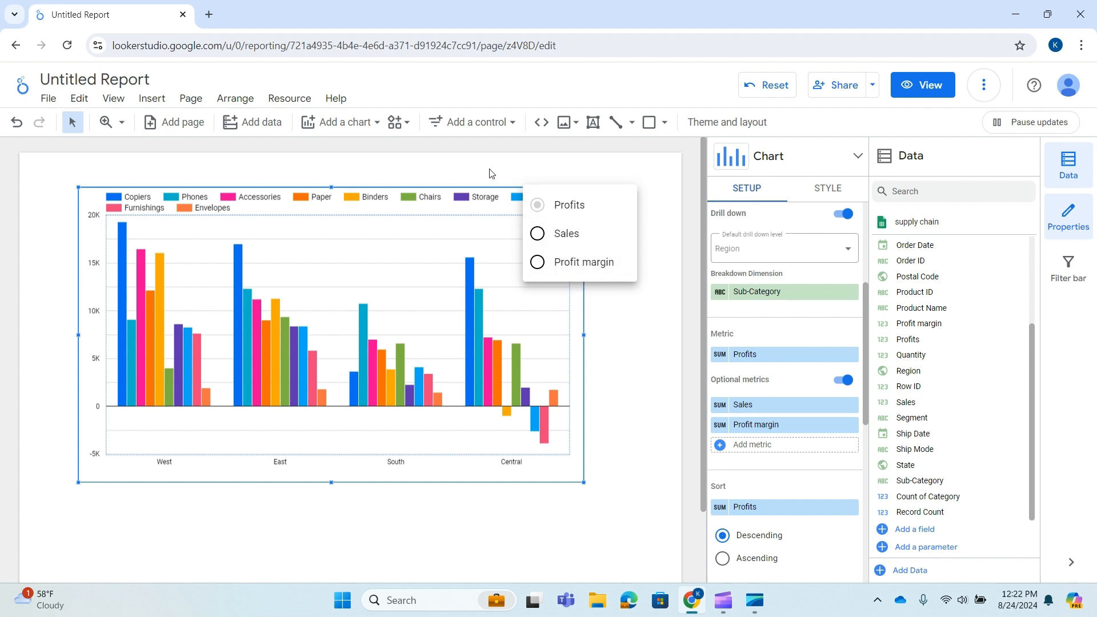
{"action": "left_click", "coordinate": [494, 191]}
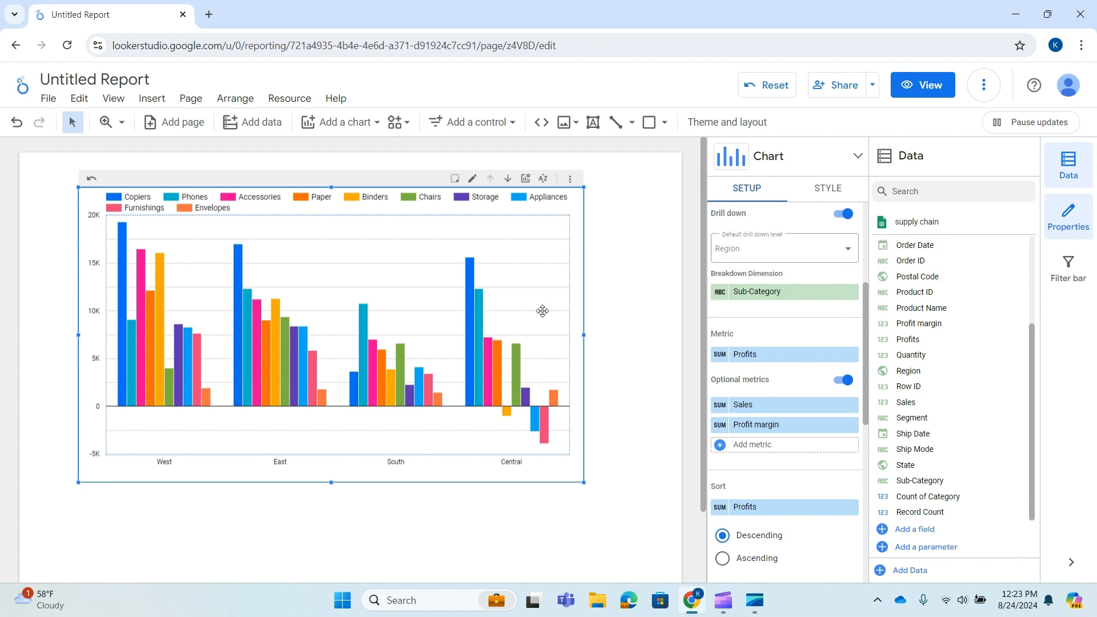
{"action": "left_click", "coordinate": [917, 93]}
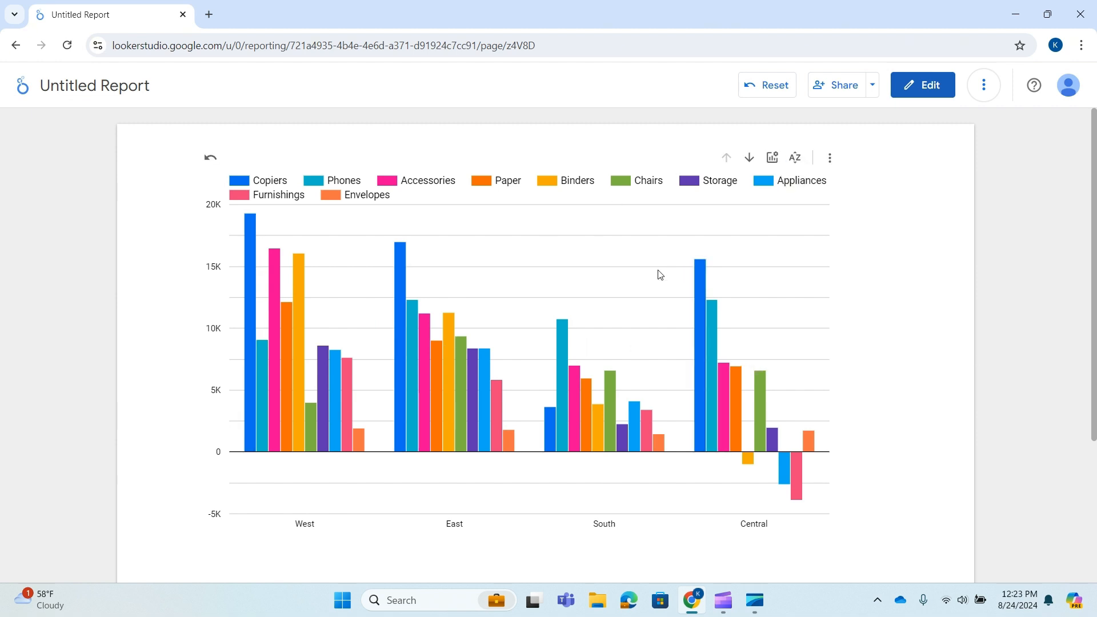
{"action": "left_click", "coordinate": [830, 160]}
{"action": "left_click", "coordinate": [901, 140]}
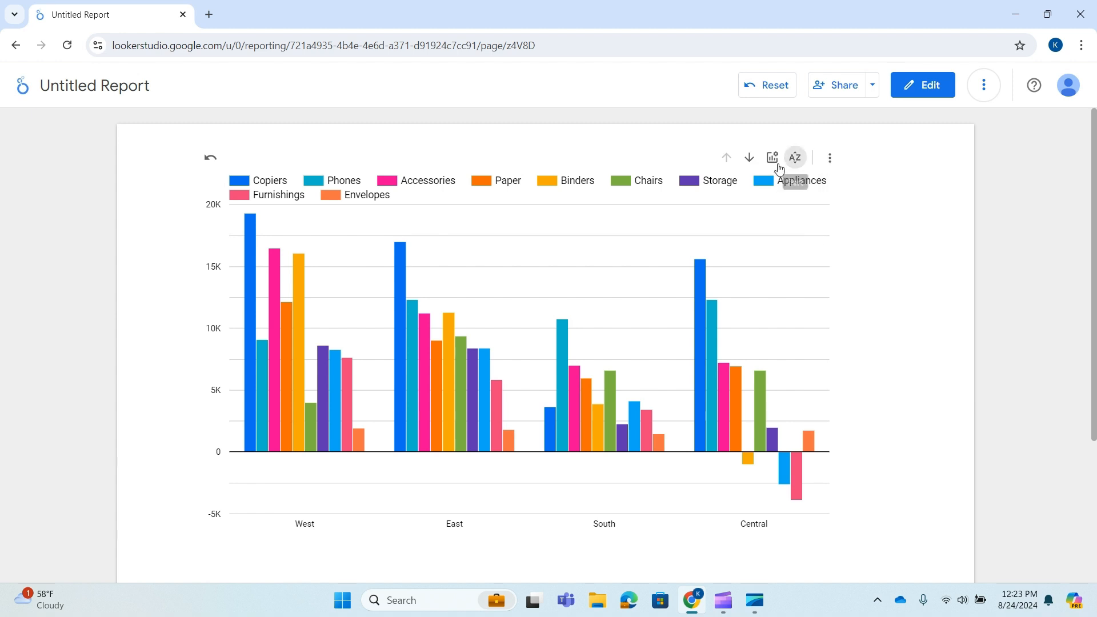
Display Sales as the chart's metric through its optional metrics and compare the regions
{"action": "left_click", "coordinate": [775, 158]}
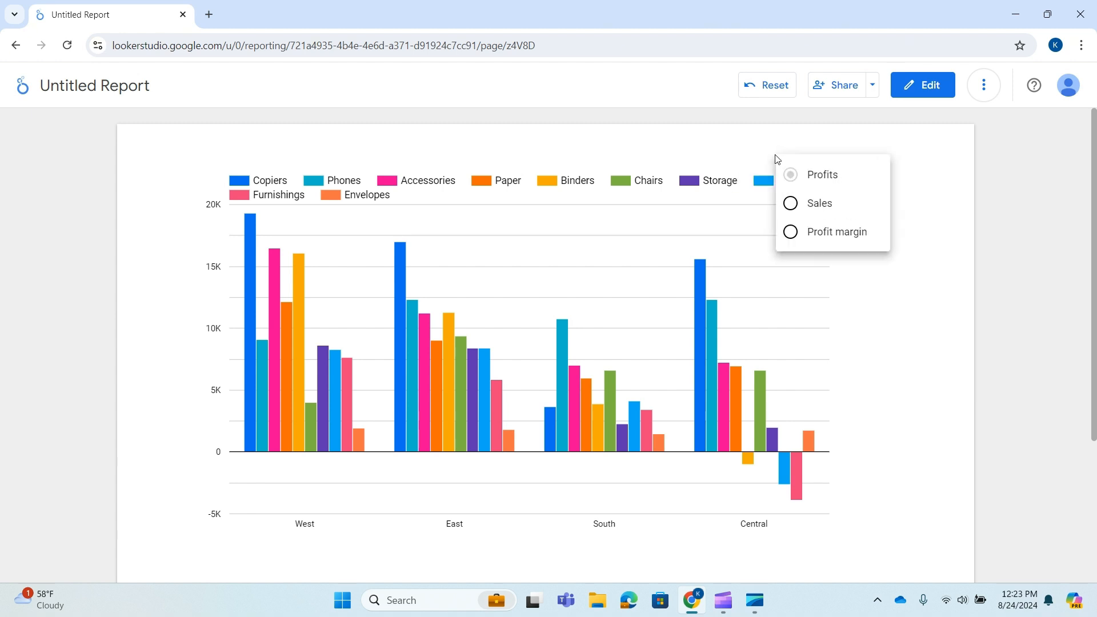
{"action": "left_click", "coordinate": [792, 206]}
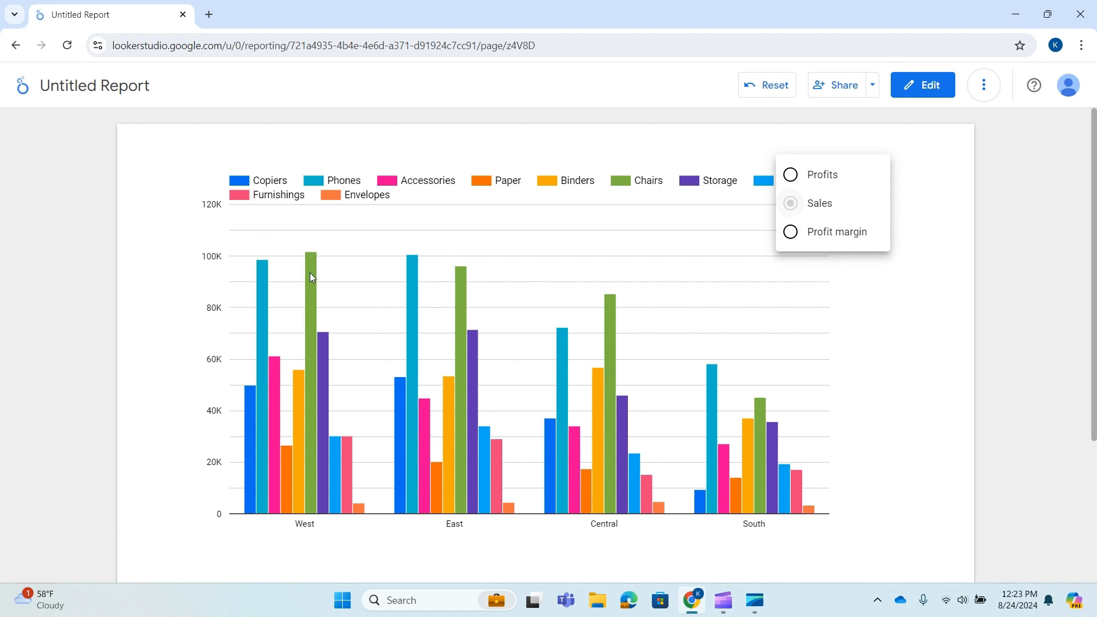
{"action": "left_click", "coordinate": [752, 129]}
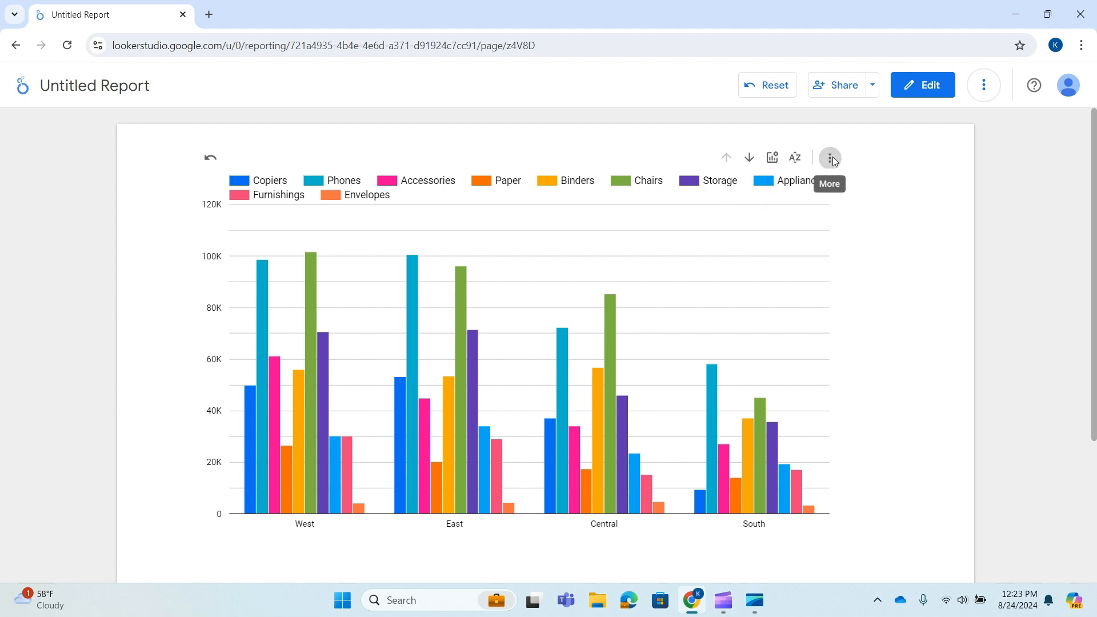
Review the chart's sort options and test sorting by Sales in ascending and then descending order
{"action": "left_click", "coordinate": [831, 159]}
{"action": "mouse_move", "coordinate": [888, 176]}
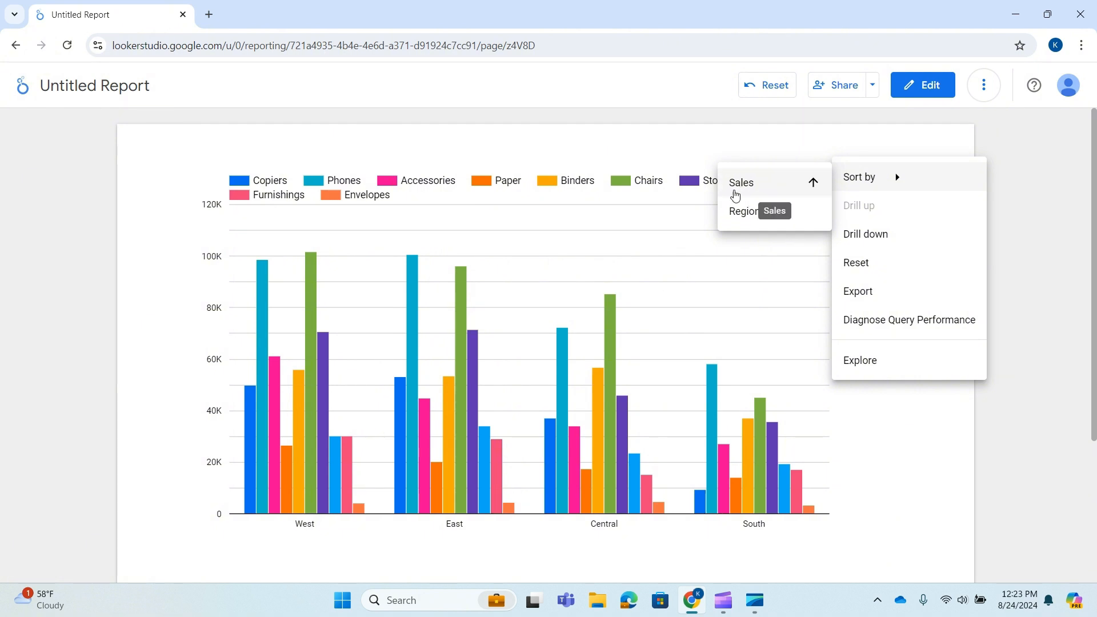
{"action": "left_click", "coordinate": [800, 133]}
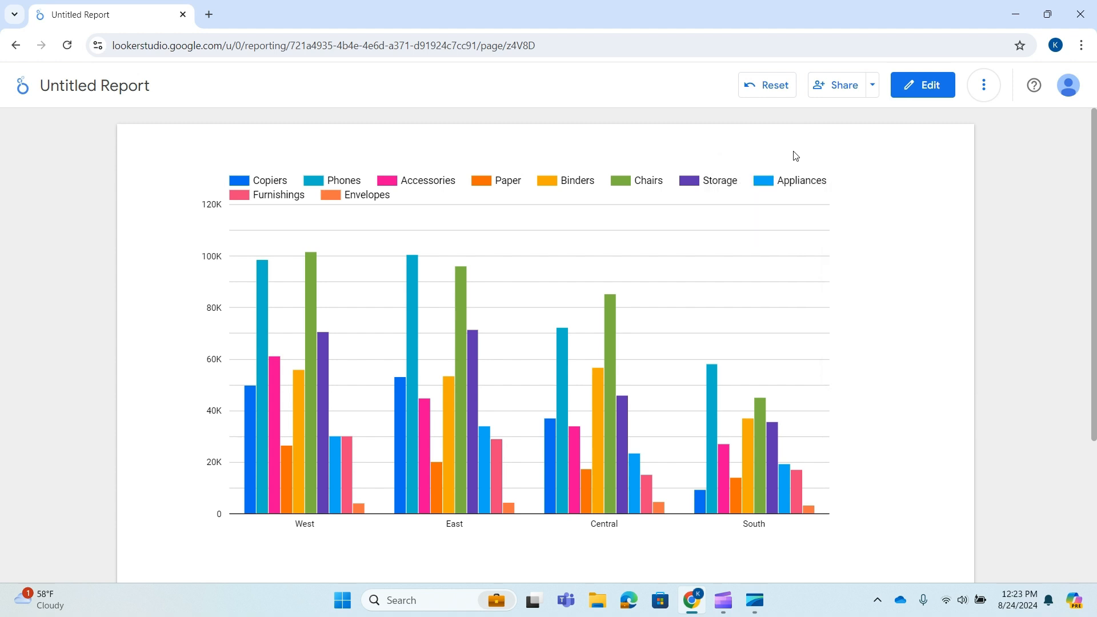
{"action": "left_click", "coordinate": [792, 161]}
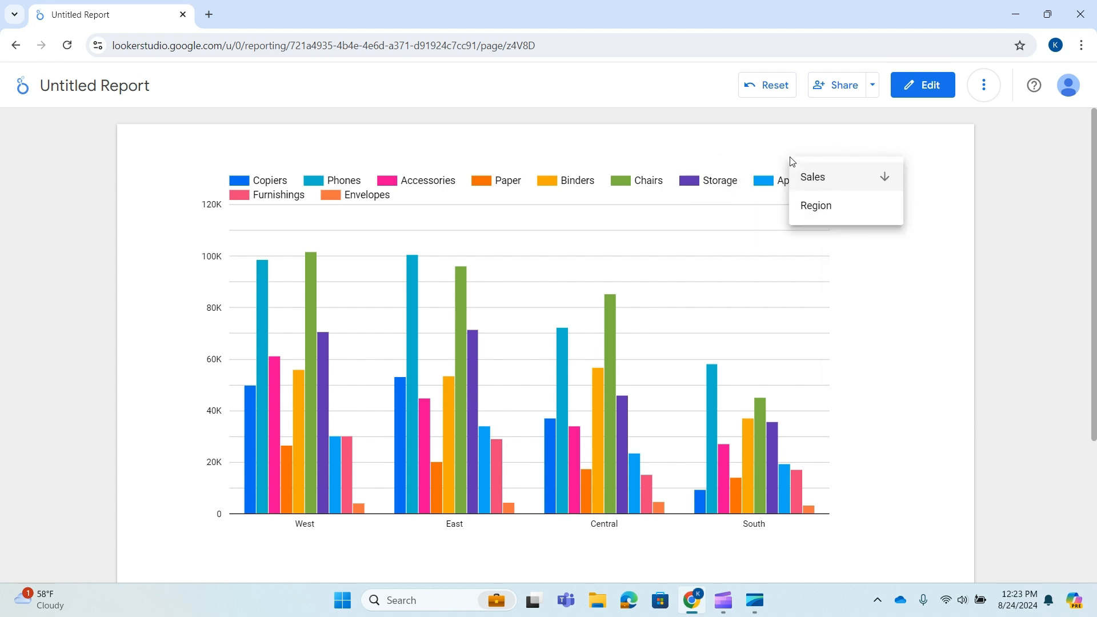
{"action": "left_click", "coordinate": [885, 183]}
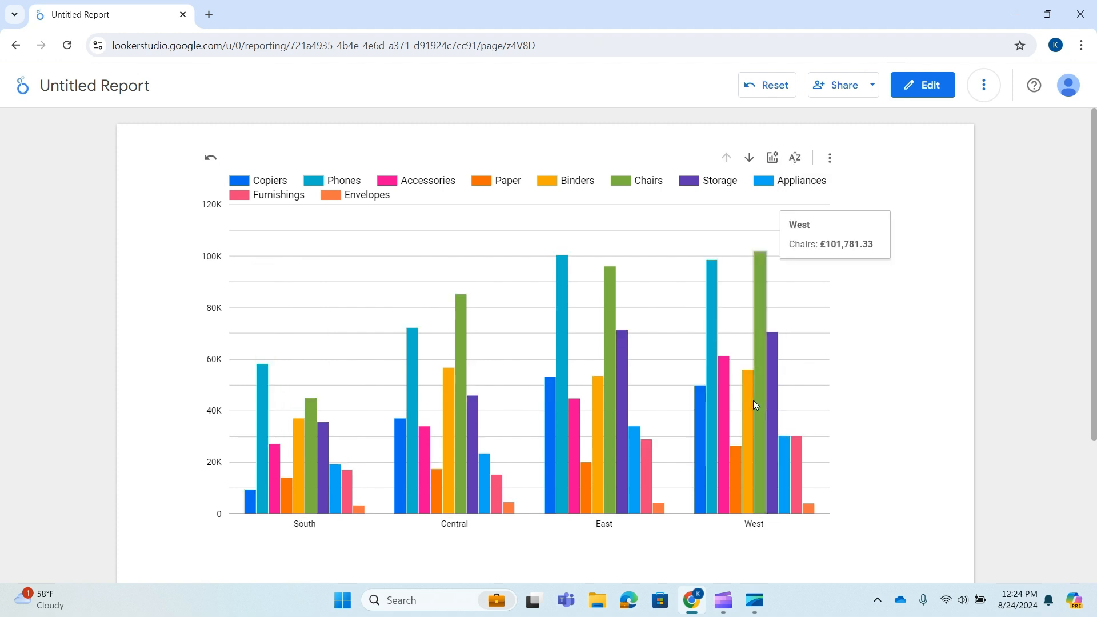
{"action": "left_click", "coordinate": [795, 158]}
{"action": "left_click", "coordinate": [892, 182]}
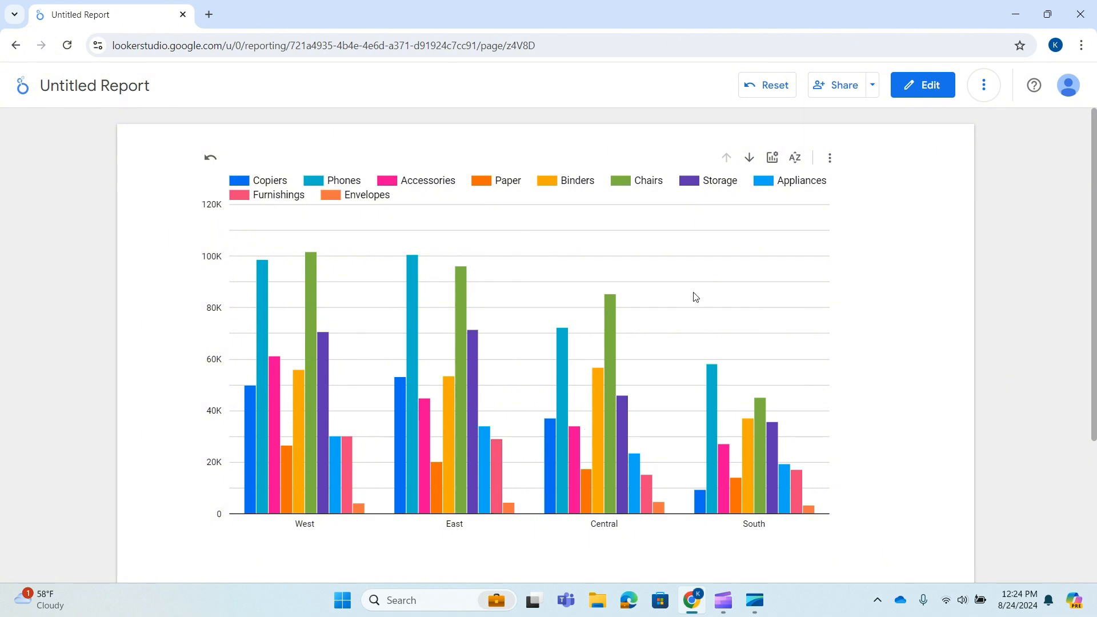
Display Profit margin as the chart's metric to examine it, and switch the chart back to Profits
{"action": "left_click", "coordinate": [772, 157]}
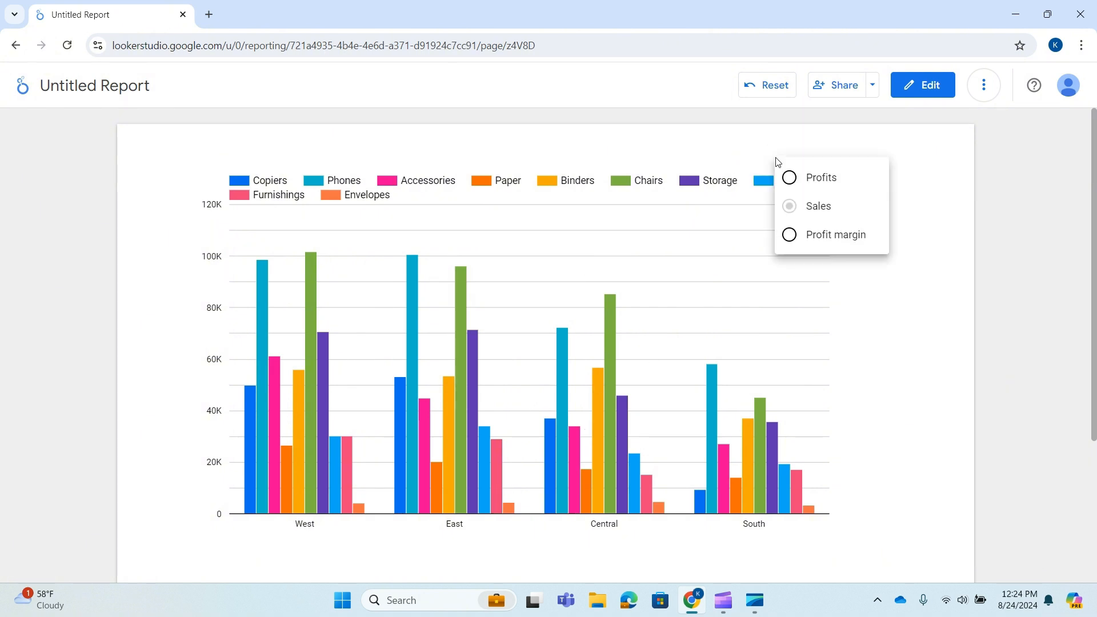
{"action": "left_click", "coordinate": [794, 241]}
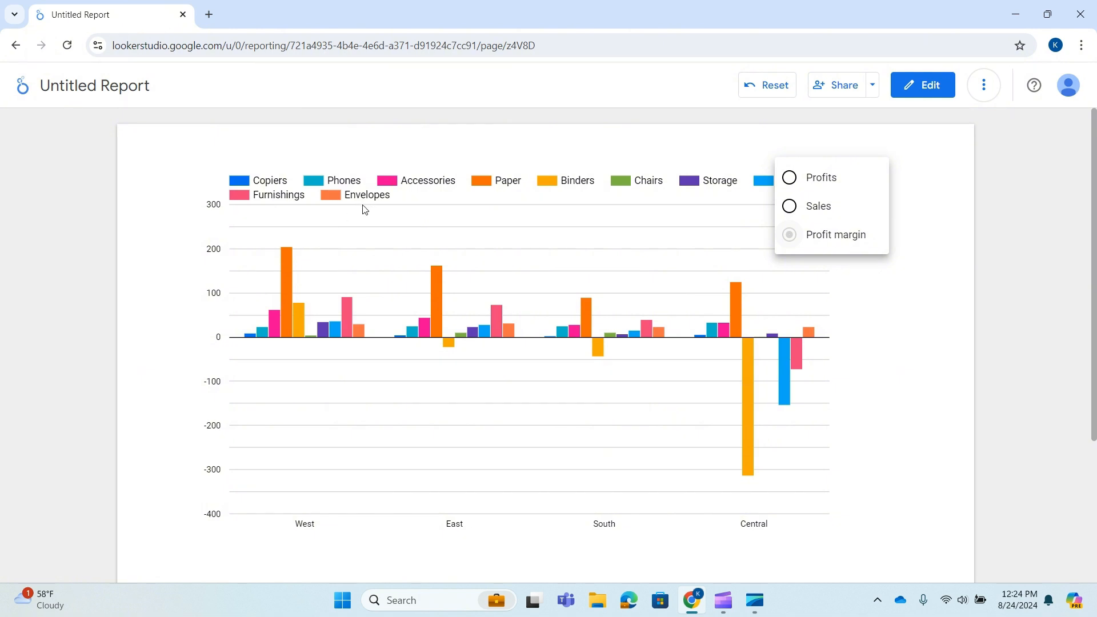
{"action": "left_click", "coordinate": [790, 177]}
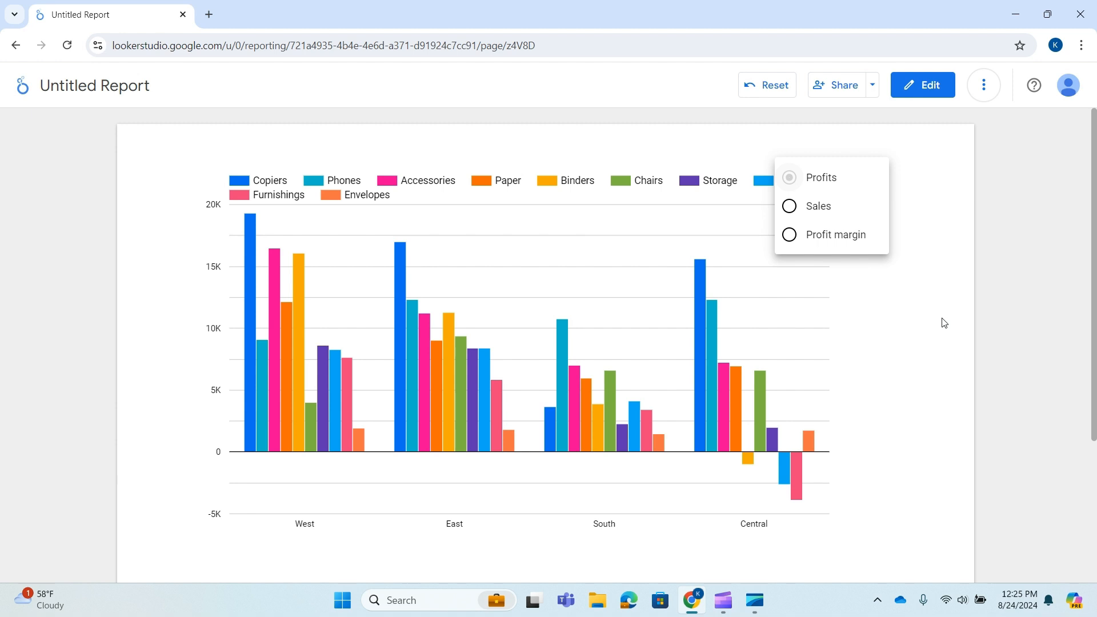
{"action": "left_click", "coordinate": [946, 243]}
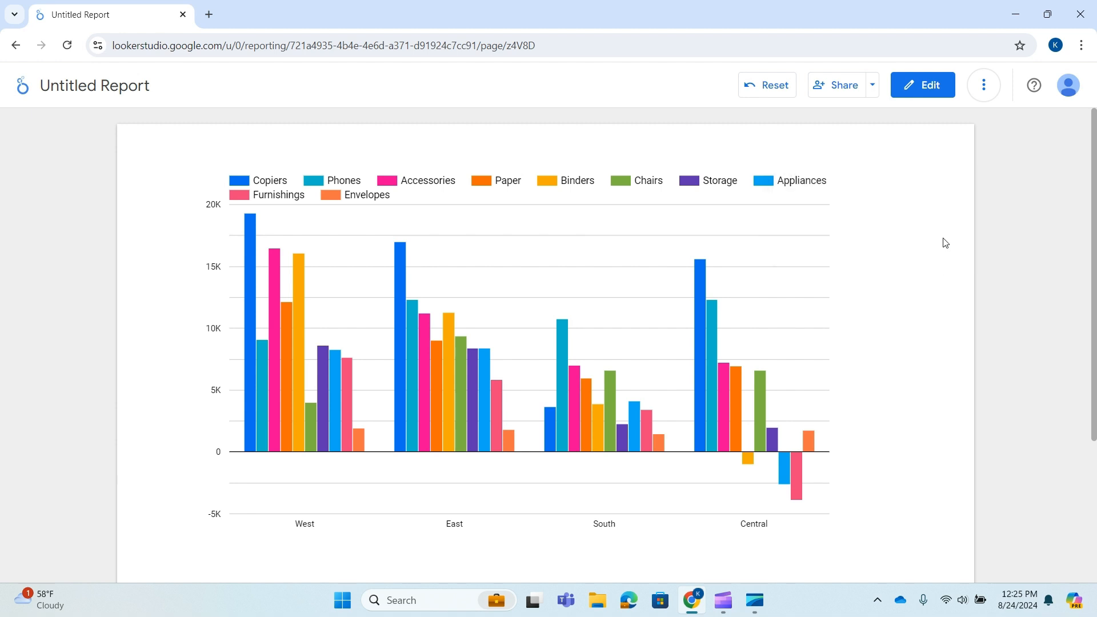
Return the report to edit mode and set the chart's secondary sort field to Sales
{"action": "left_click", "coordinate": [933, 88]}
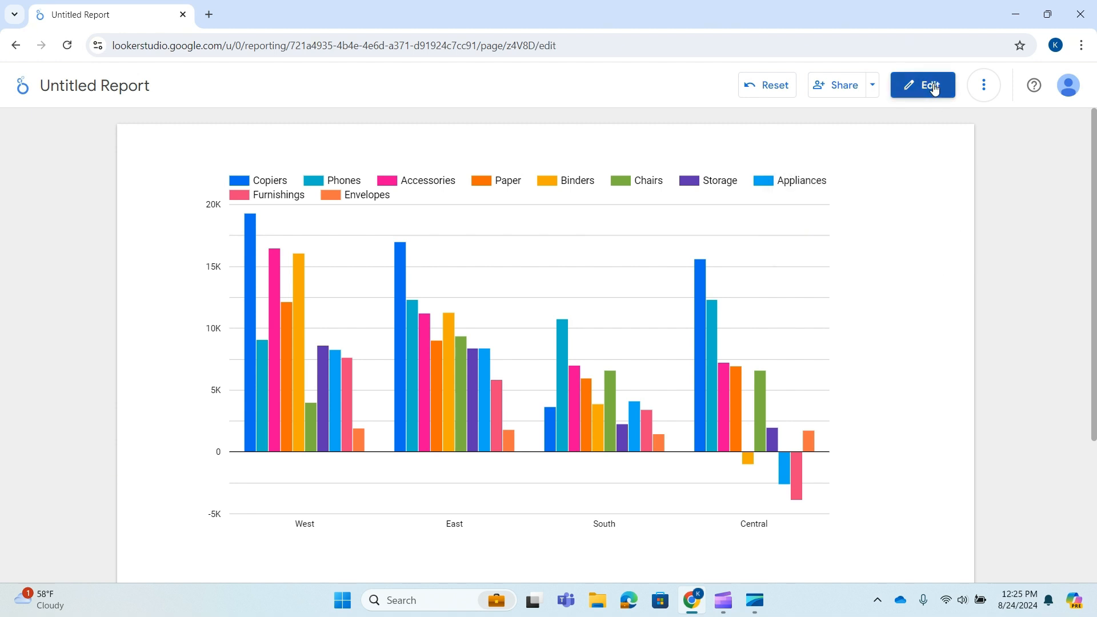
{"action": "left_click", "coordinate": [582, 237]}
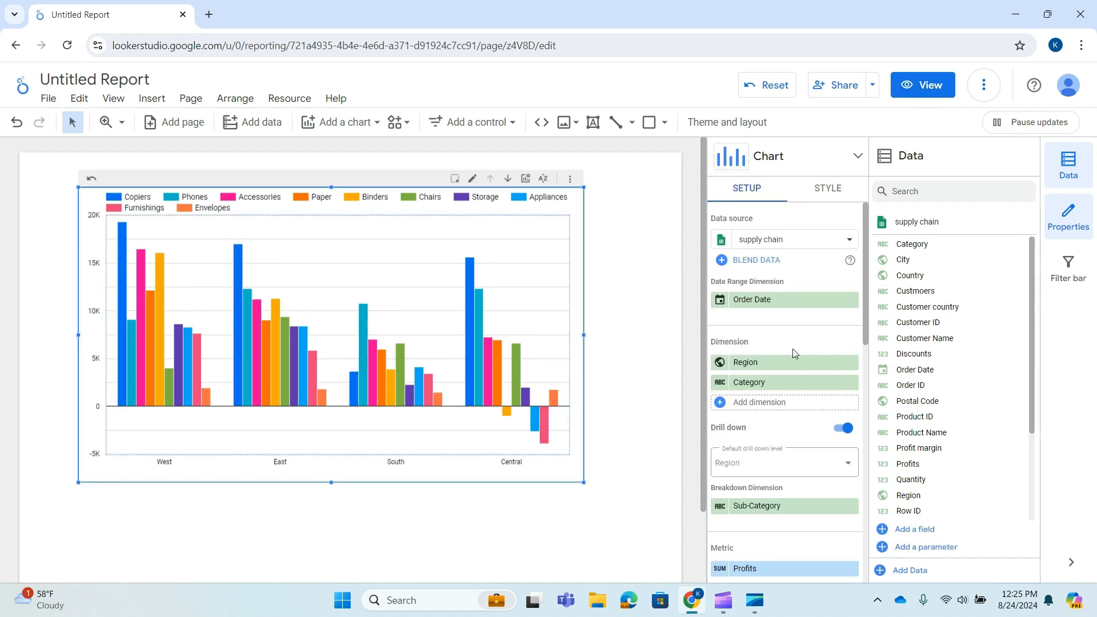
{"action": "scroll", "coordinate": [793, 349], "scroll_direction": "down", "scroll_amount": 2}
{"action": "scroll", "coordinate": [795, 469], "scroll_direction": "down", "scroll_amount": 4}
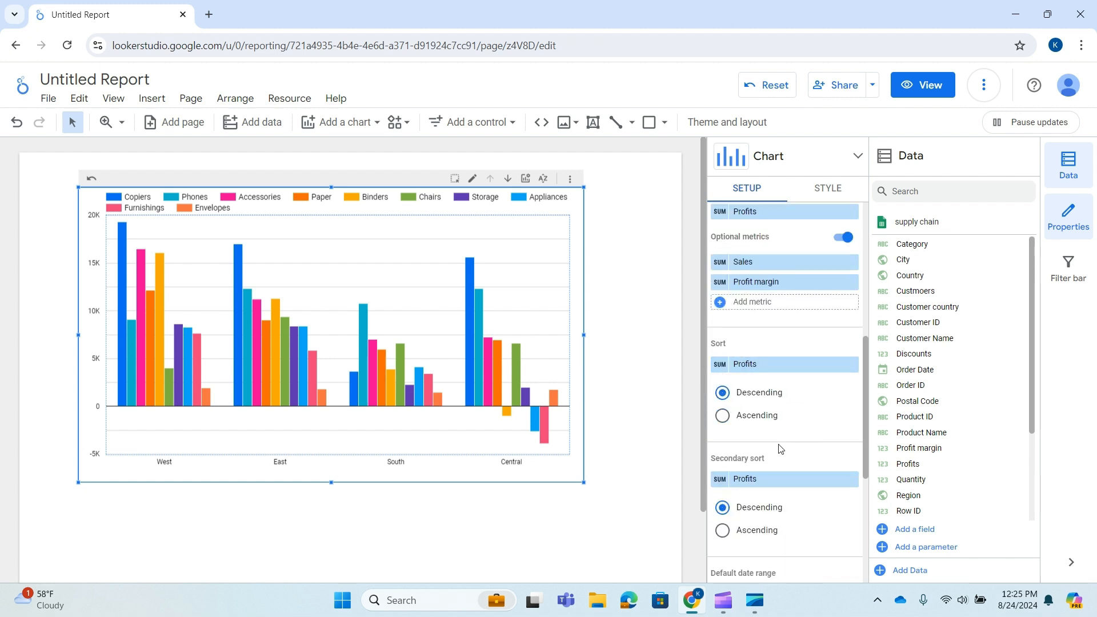
{"action": "scroll", "coordinate": [778, 443], "scroll_direction": "down", "scroll_amount": 1}
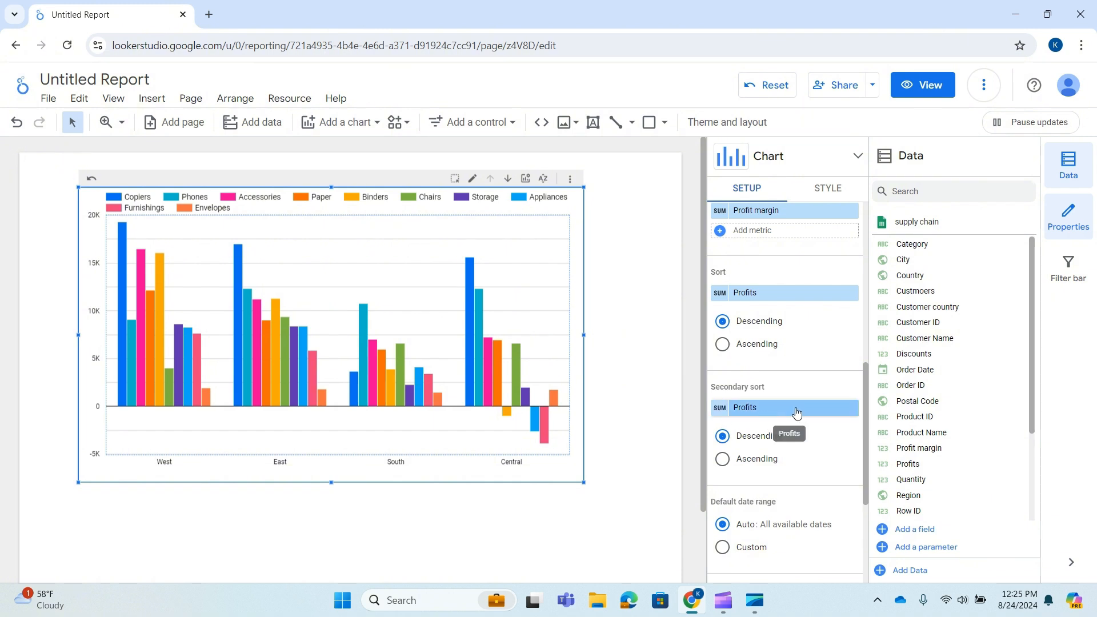
{"action": "left_click", "coordinate": [766, 412]}
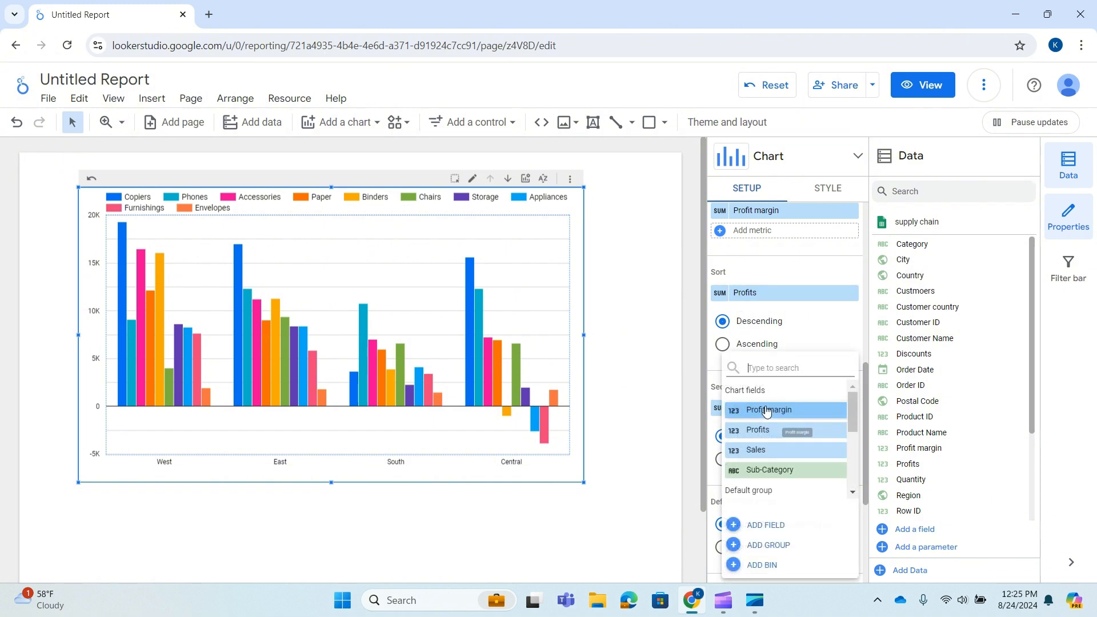
{"action": "left_click", "coordinate": [780, 449]}
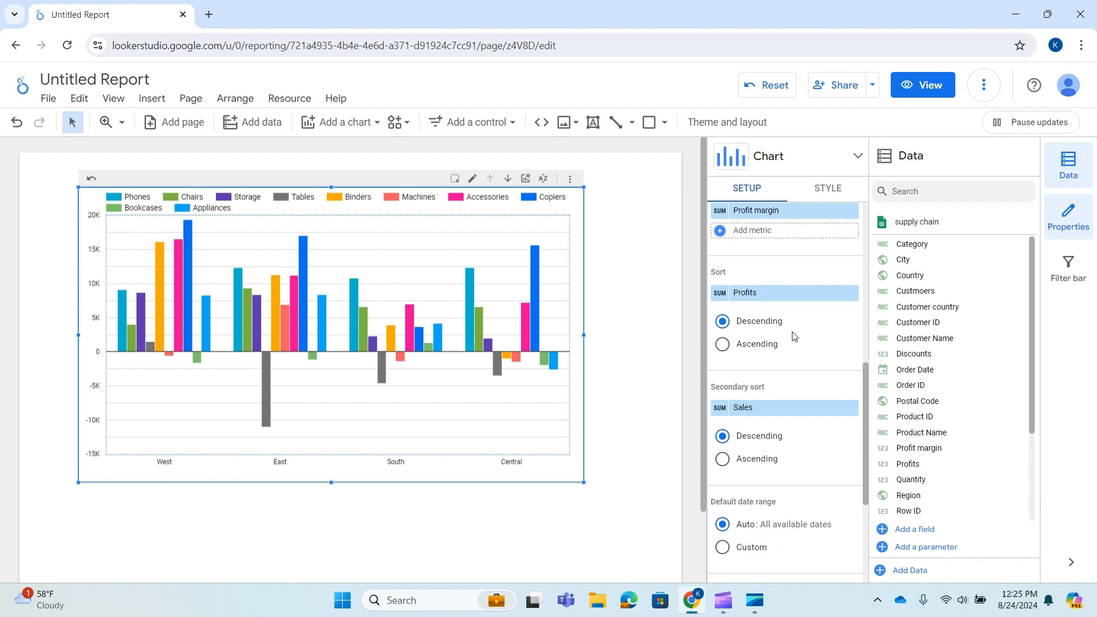
Open the Profits metric's settings and review its name, data type, display format and aggregation options
{"action": "scroll", "coordinate": [792, 336], "scroll_direction": "up", "scroll_amount": 3}
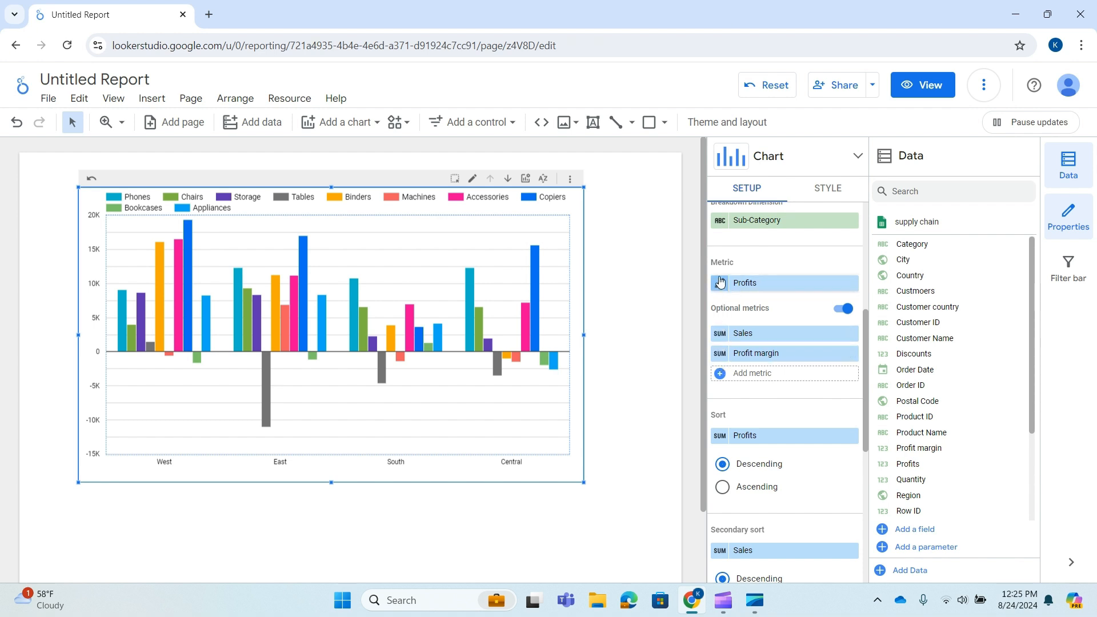
{"action": "left_click", "coordinate": [721, 284]}
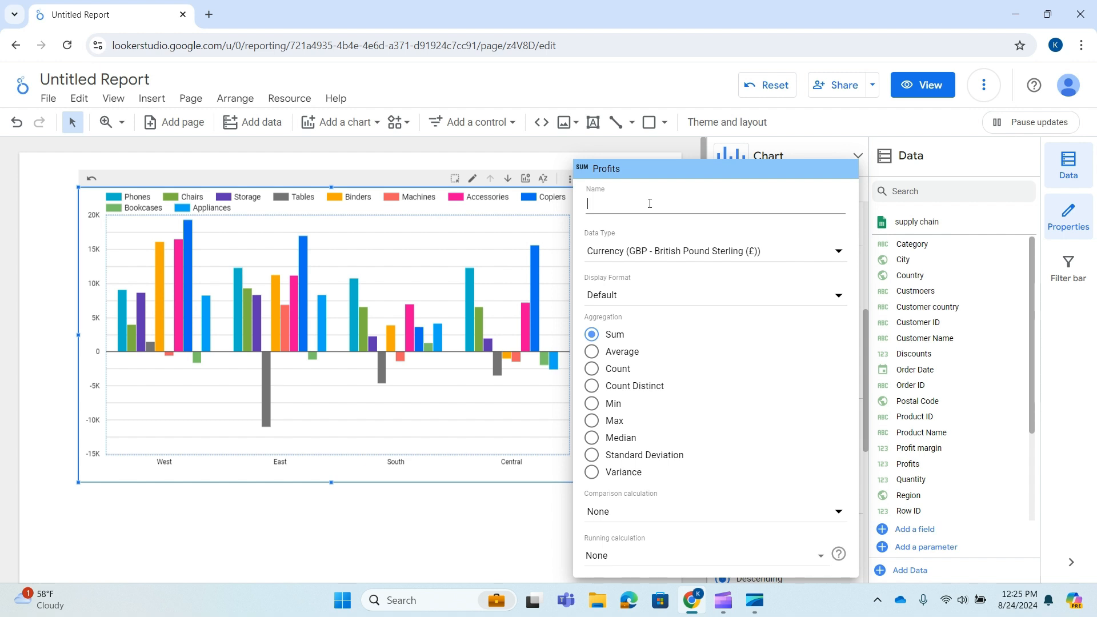
{"action": "left_click", "coordinate": [538, 552]}
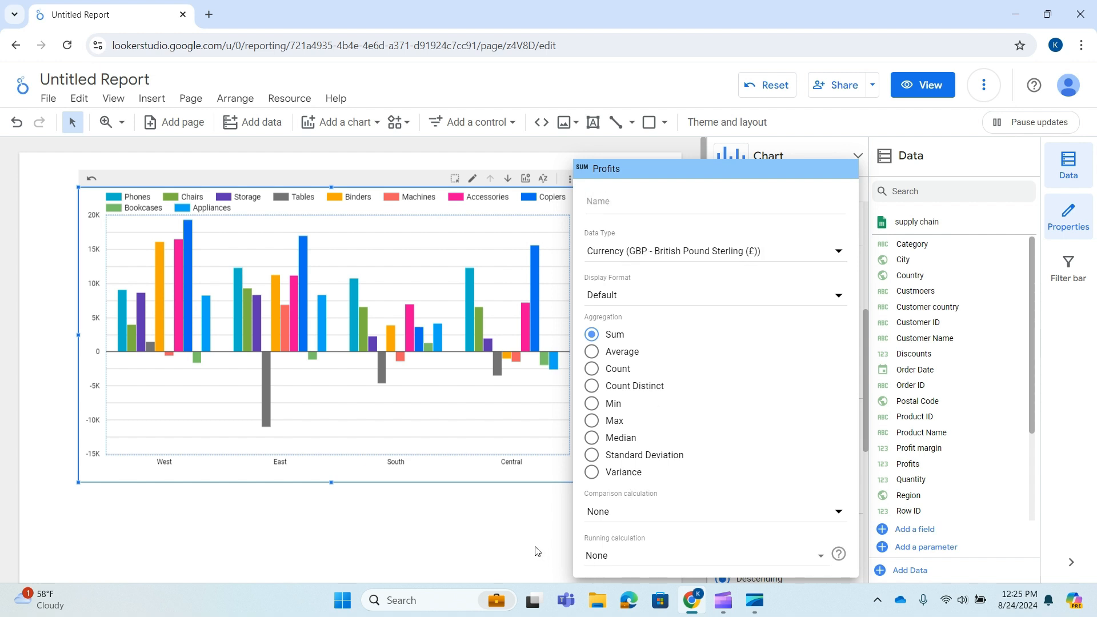
Apply the existing State filter to the chart
{"action": "scroll", "coordinate": [816, 368], "scroll_direction": "down", "scroll_amount": 5}
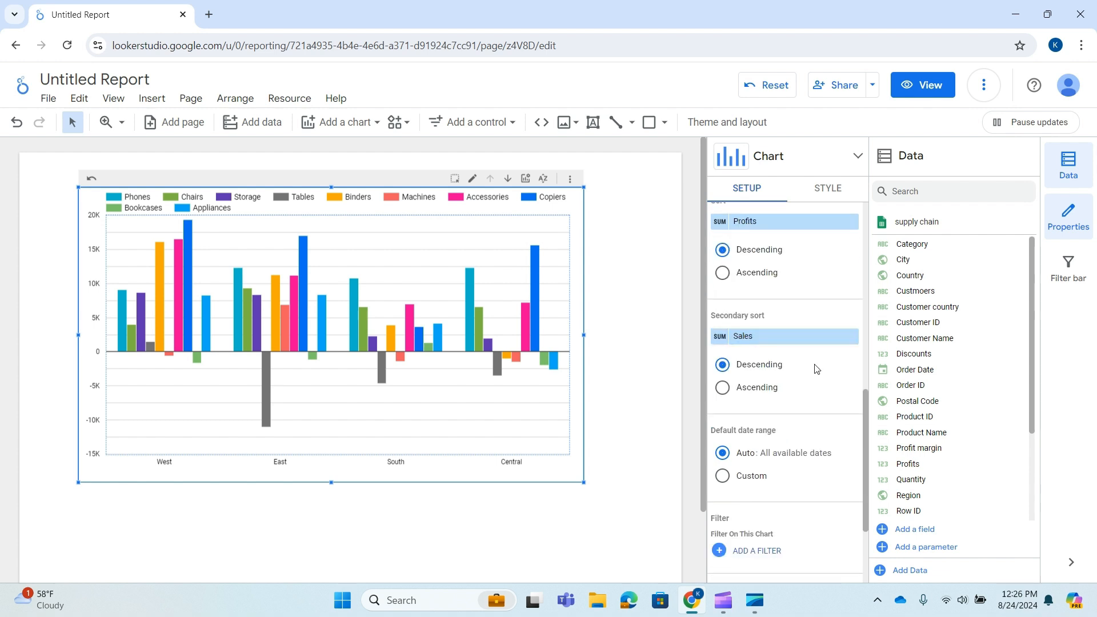
{"action": "scroll", "coordinate": [816, 369], "scroll_direction": "down", "scroll_amount": 1}
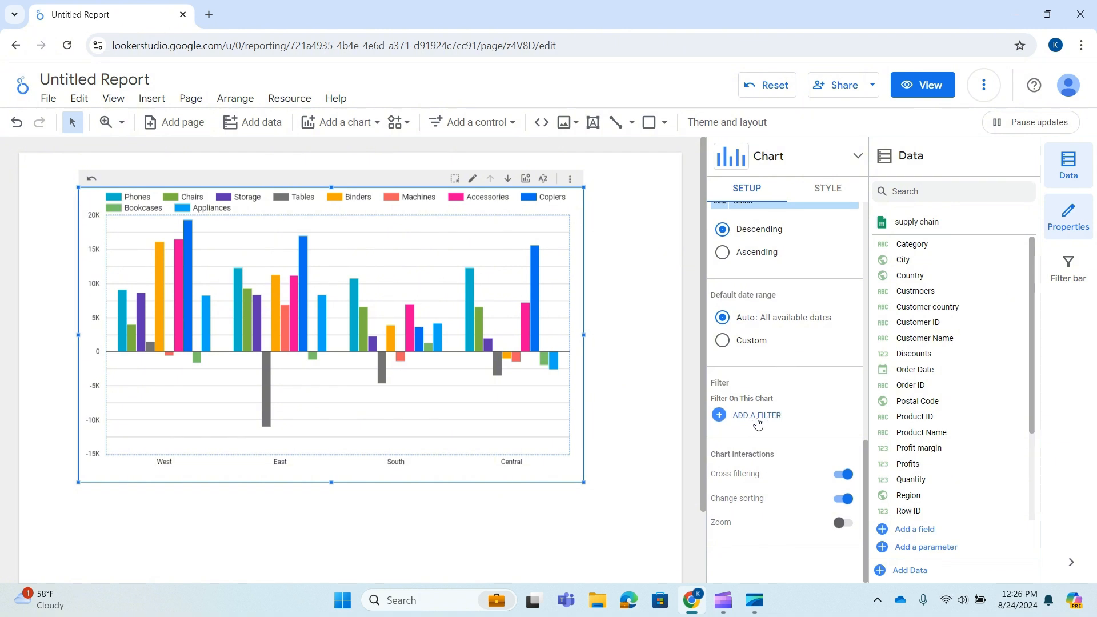
{"action": "left_click", "coordinate": [757, 416]}
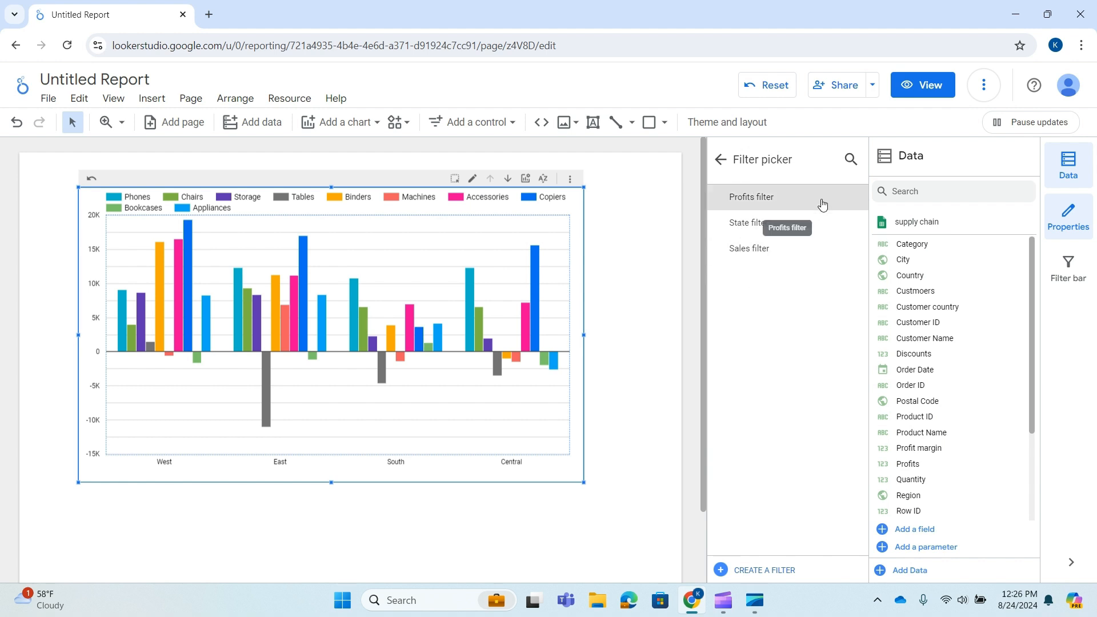
{"action": "left_click", "coordinate": [753, 228]}
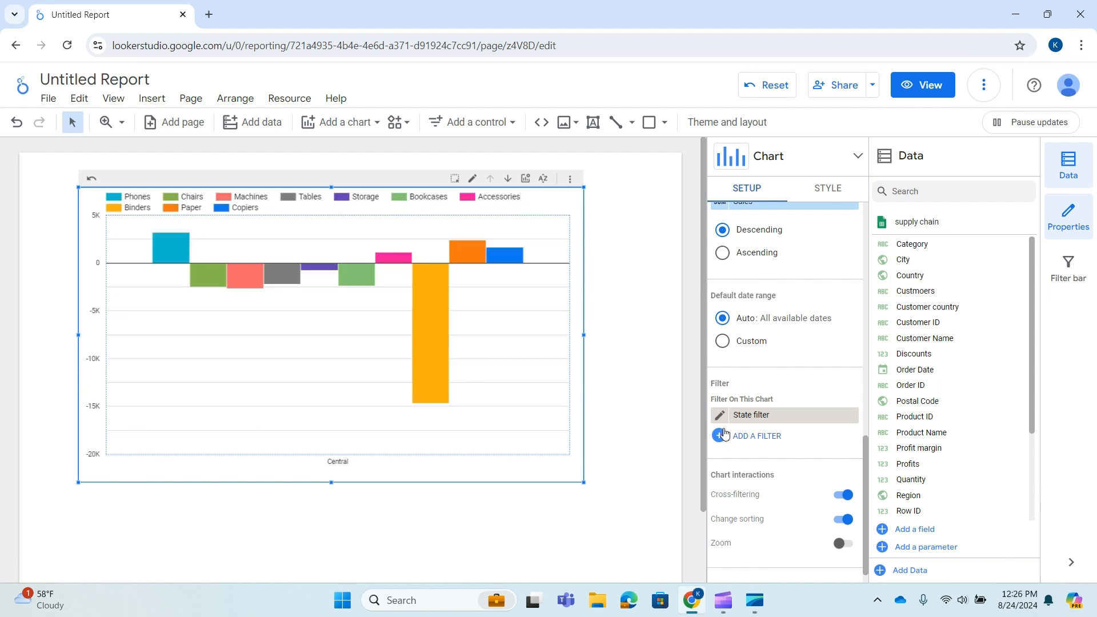
Inspect the State filter's condition without changing it and remove the filter from the chart
{"action": "left_click", "coordinate": [720, 416]}
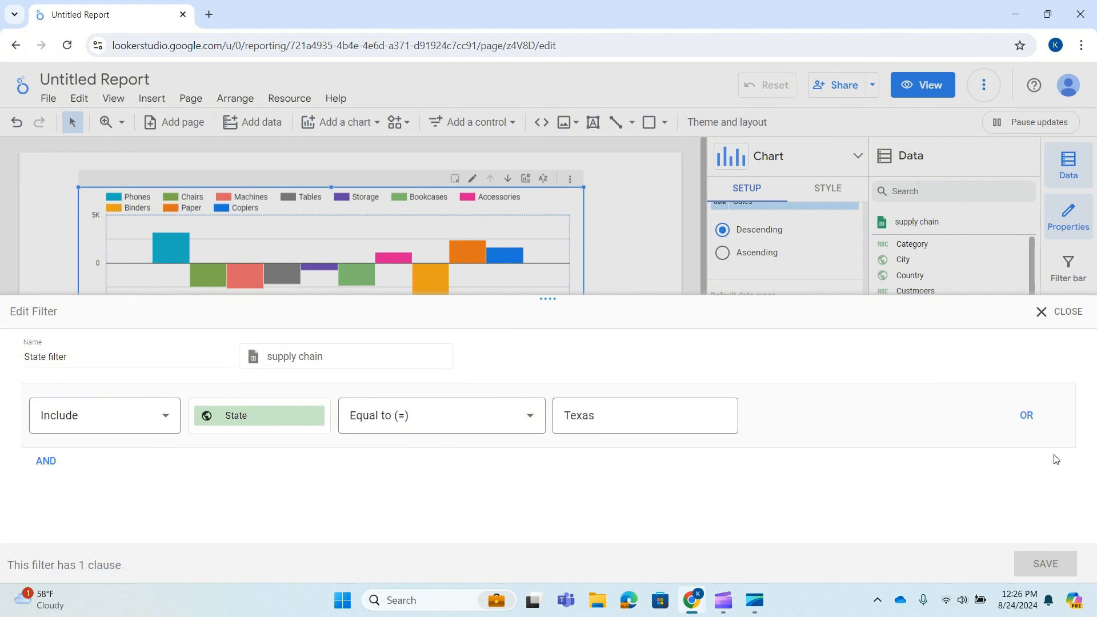
{"action": "left_click", "coordinate": [1045, 311]}
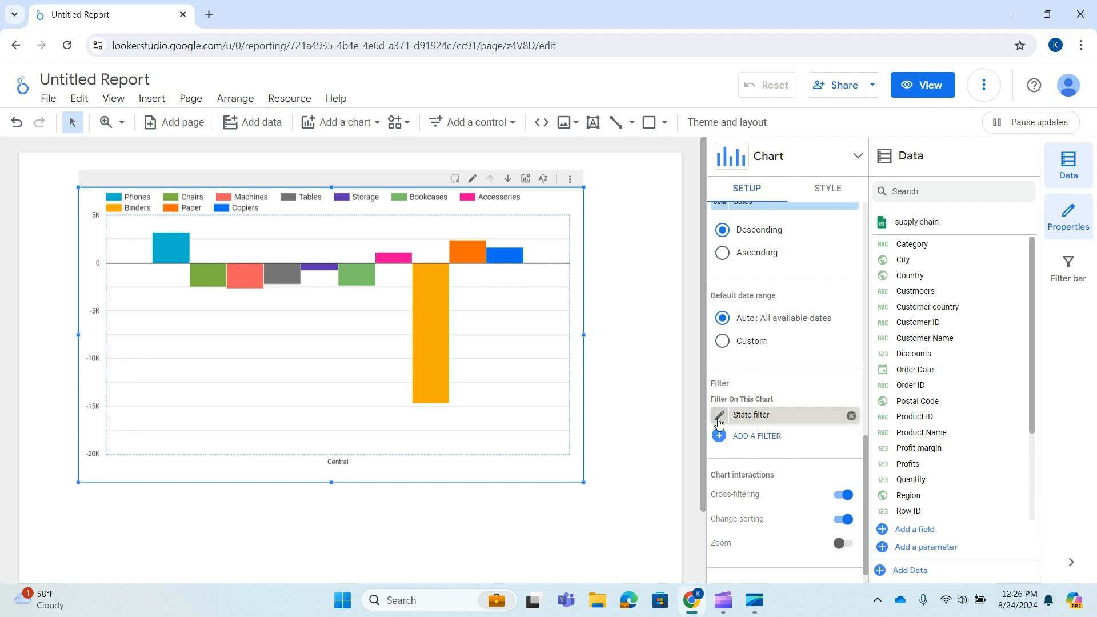
{"action": "left_click", "coordinate": [751, 415]}
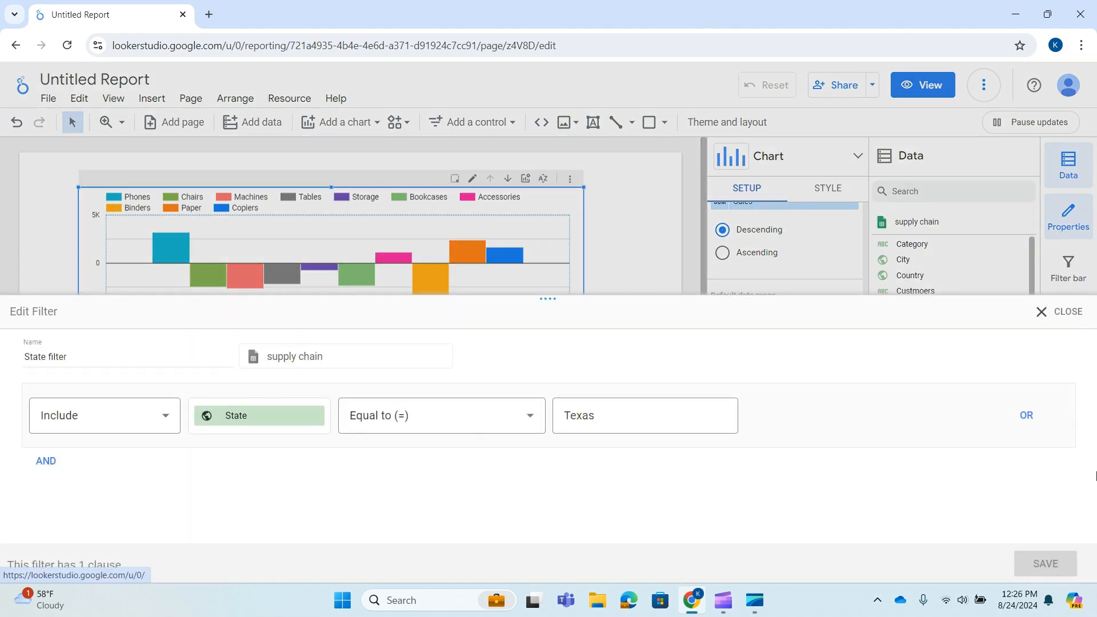
{"action": "left_click", "coordinate": [1063, 312]}
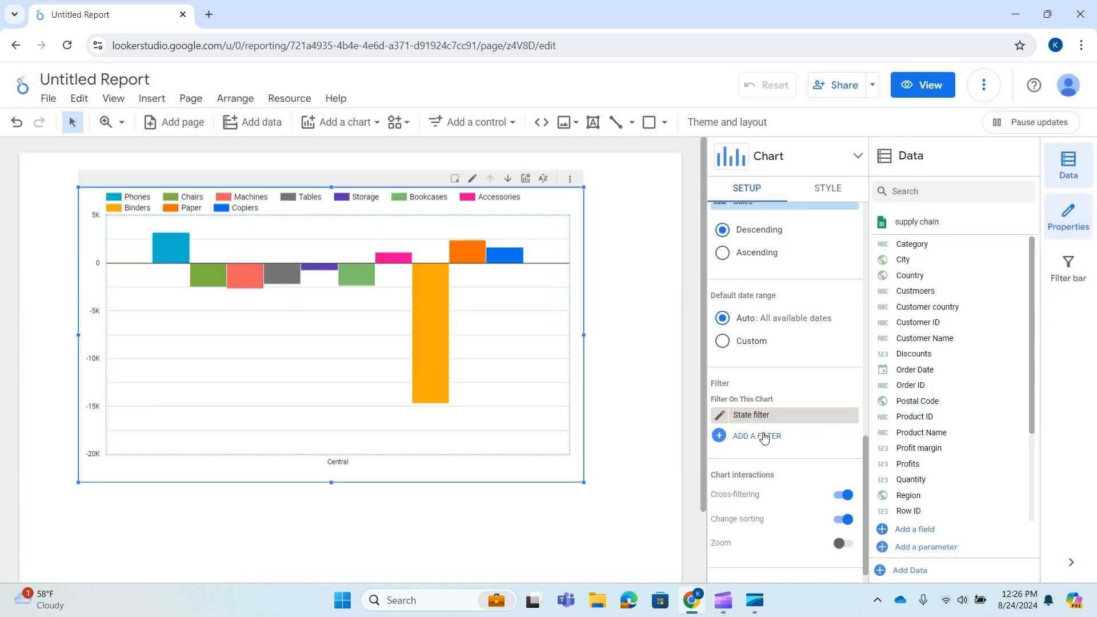
{"action": "left_click", "coordinate": [851, 415]}
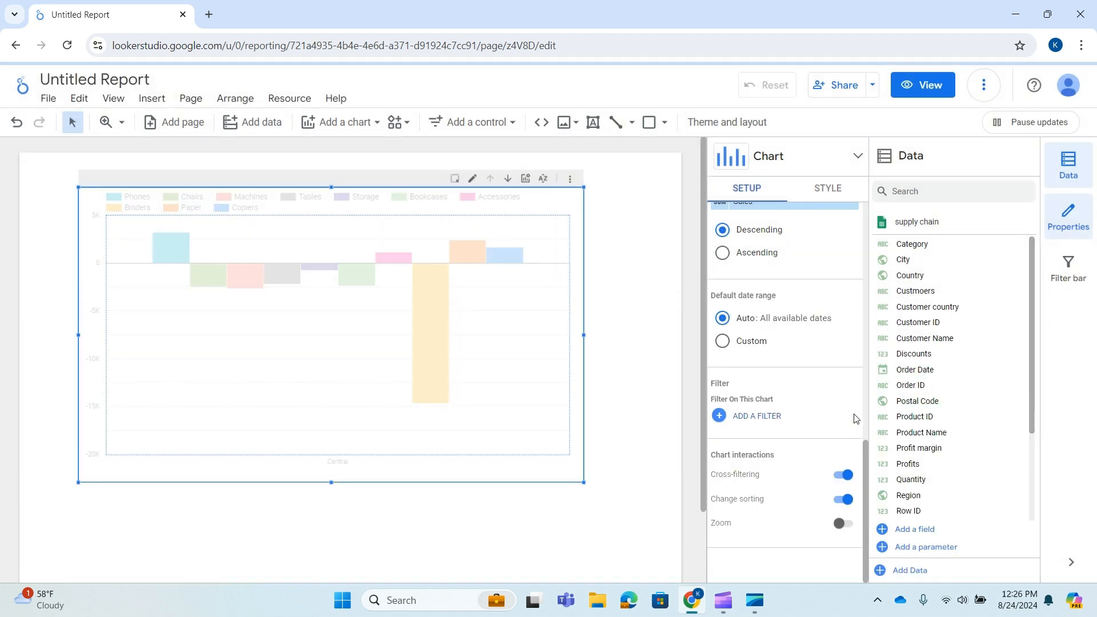
{"action": "scroll", "coordinate": [824, 352], "scroll_direction": "up", "scroll_amount": 10}
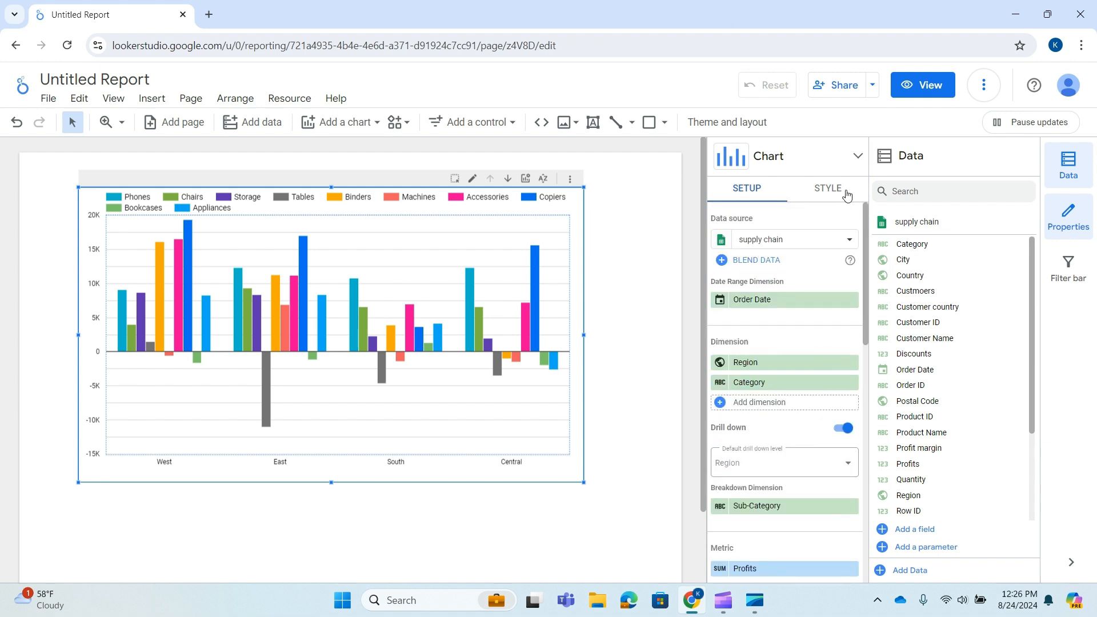
Turn on the chart title and set its text to Sales by Category
{"action": "left_click", "coordinate": [829, 189]}
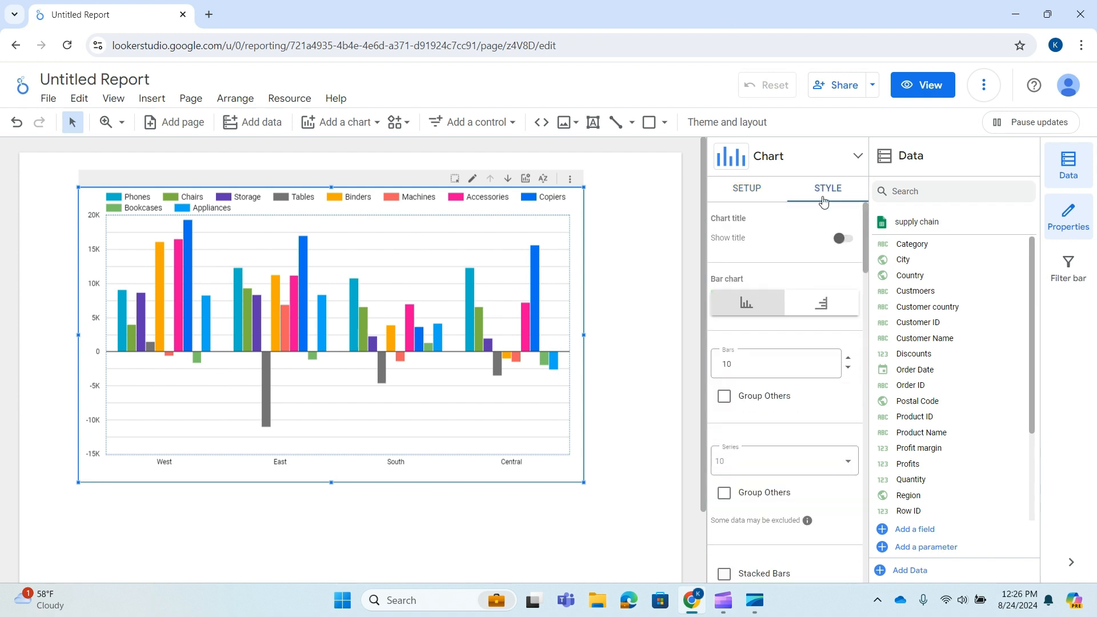
{"action": "left_click", "coordinate": [843, 238]}
{"action": "left_click", "coordinate": [781, 271]}
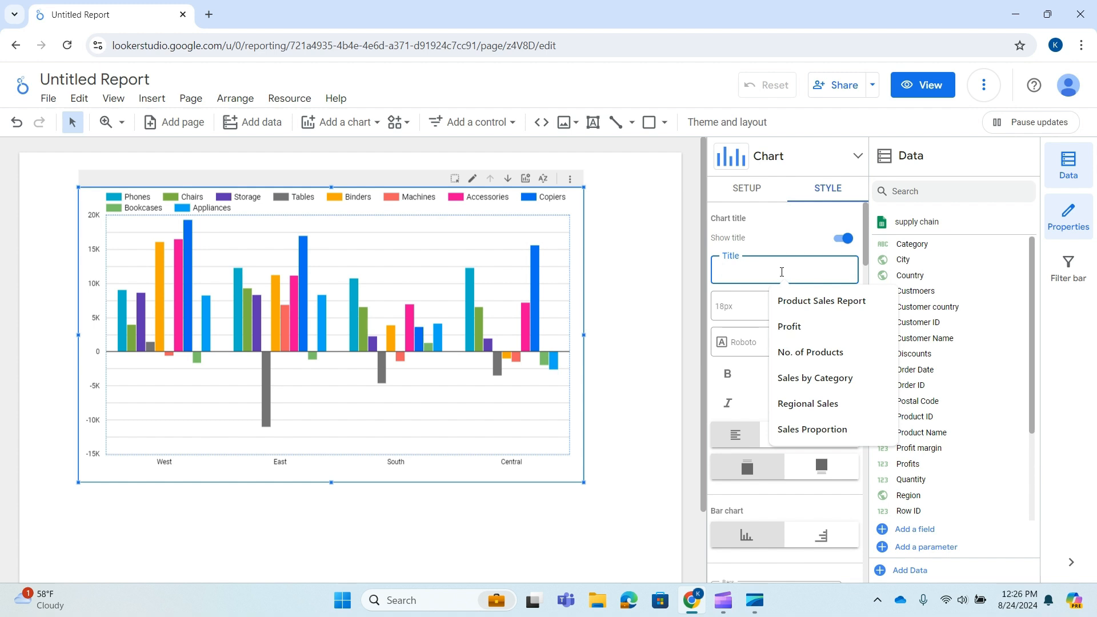
{"action": "type", "text": "Sale"}
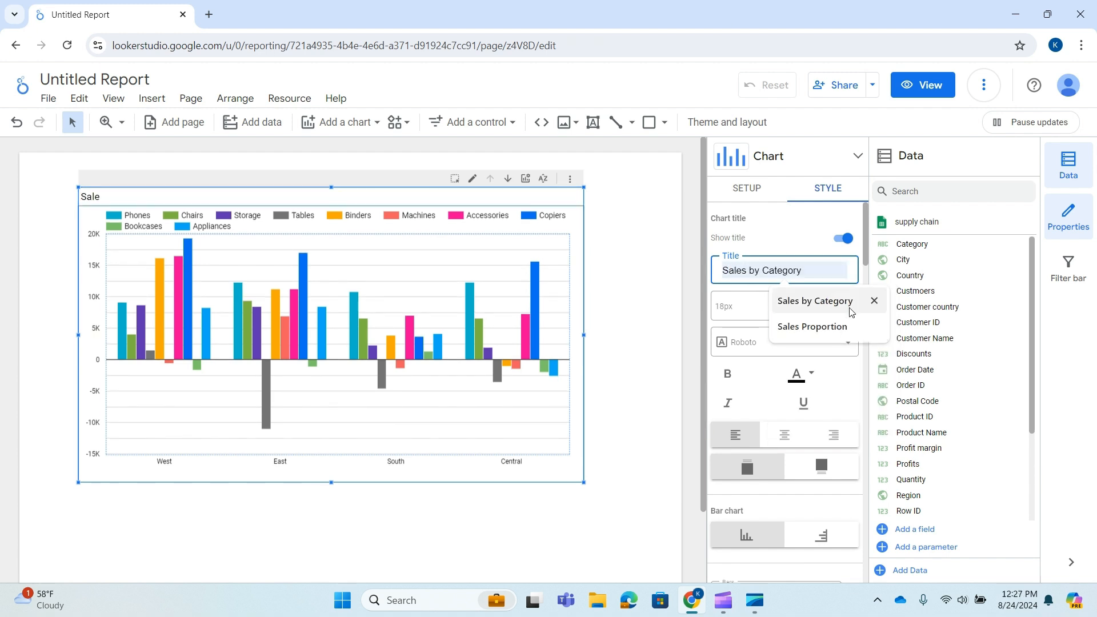
{"action": "left_click", "coordinate": [815, 301]}
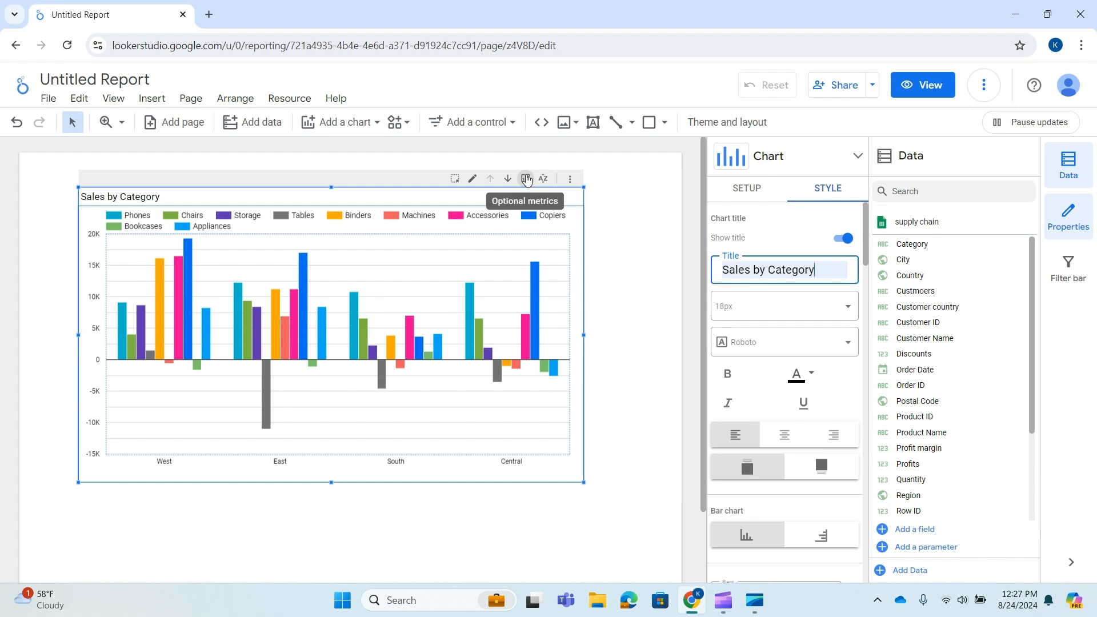
{"action": "left_click", "coordinate": [526, 178]}
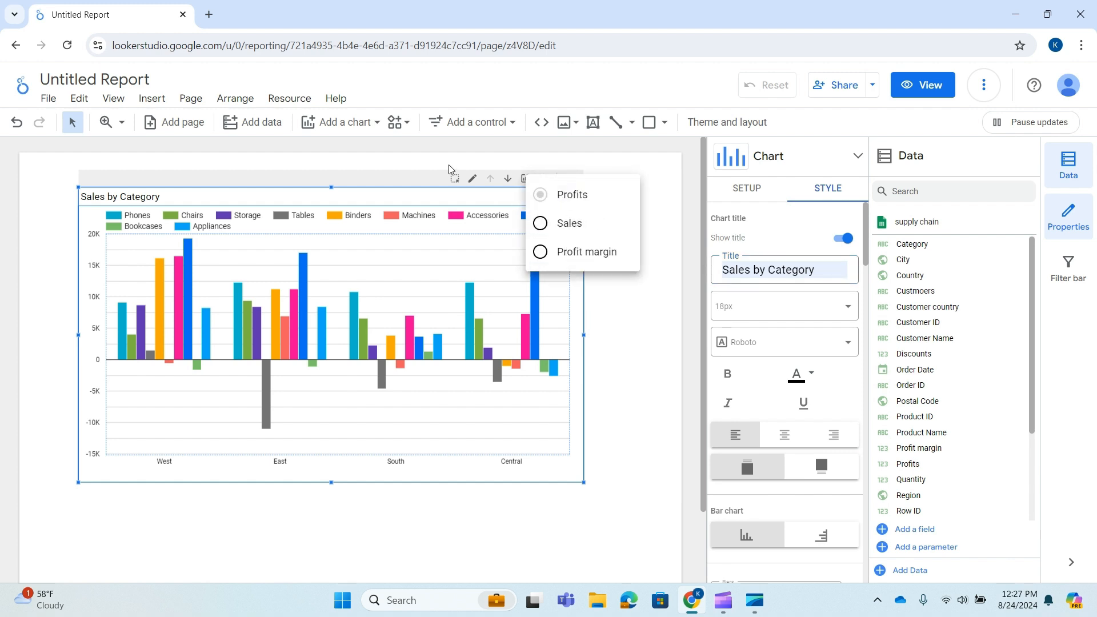
{"action": "left_click", "coordinate": [361, 177]}
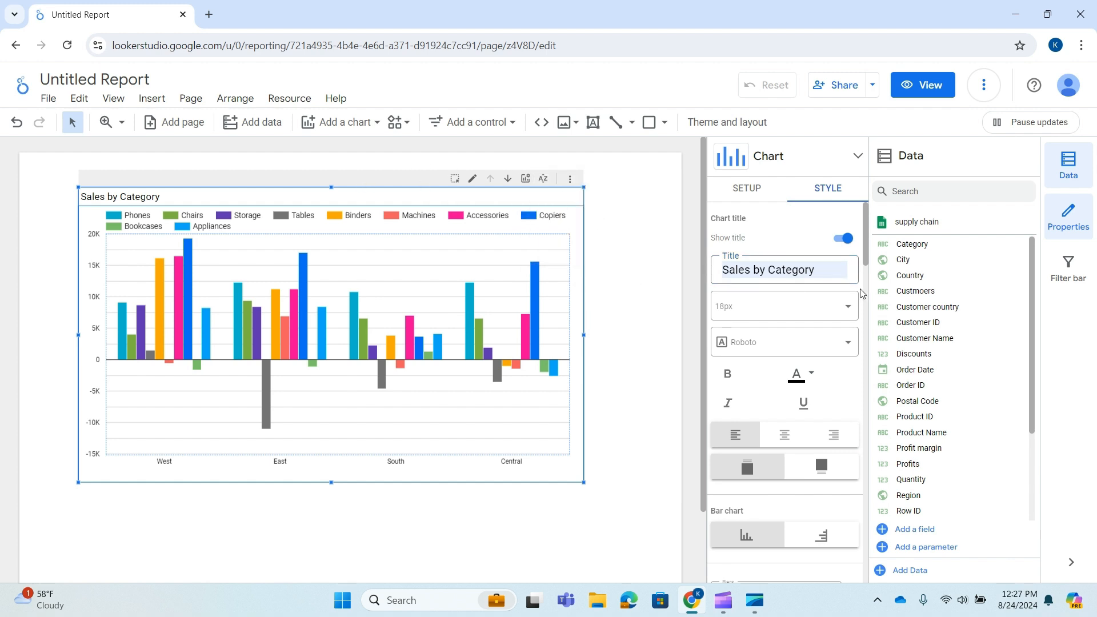
Set the chart title's font size to 20px and its font to Arial
{"action": "left_click", "coordinate": [839, 315]}
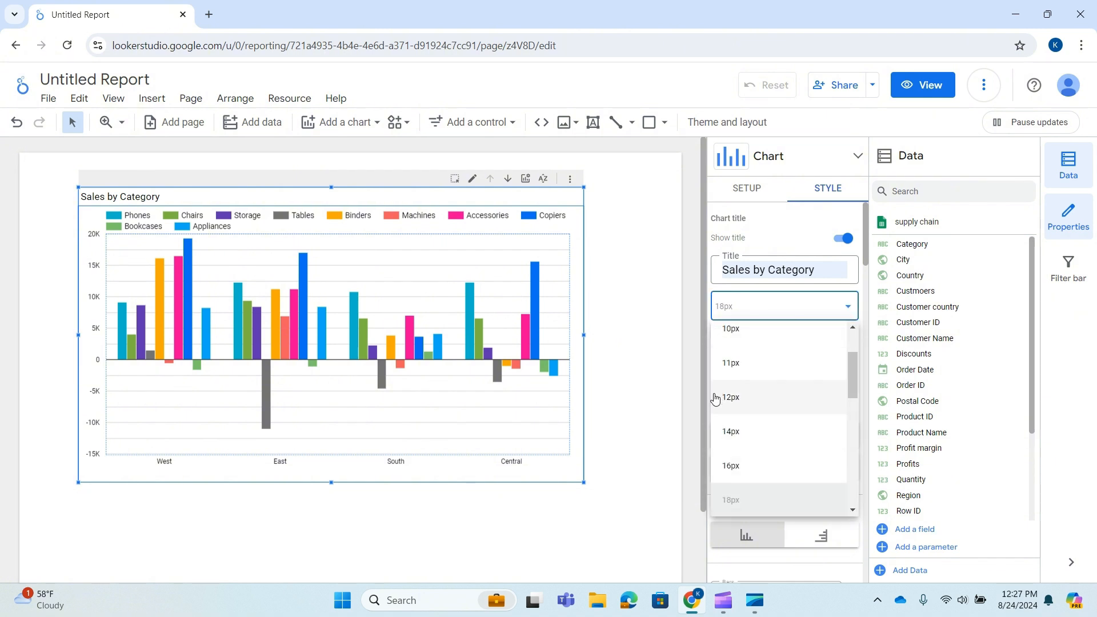
{"action": "scroll", "coordinate": [746, 440], "scroll_direction": "down", "scroll_amount": 1}
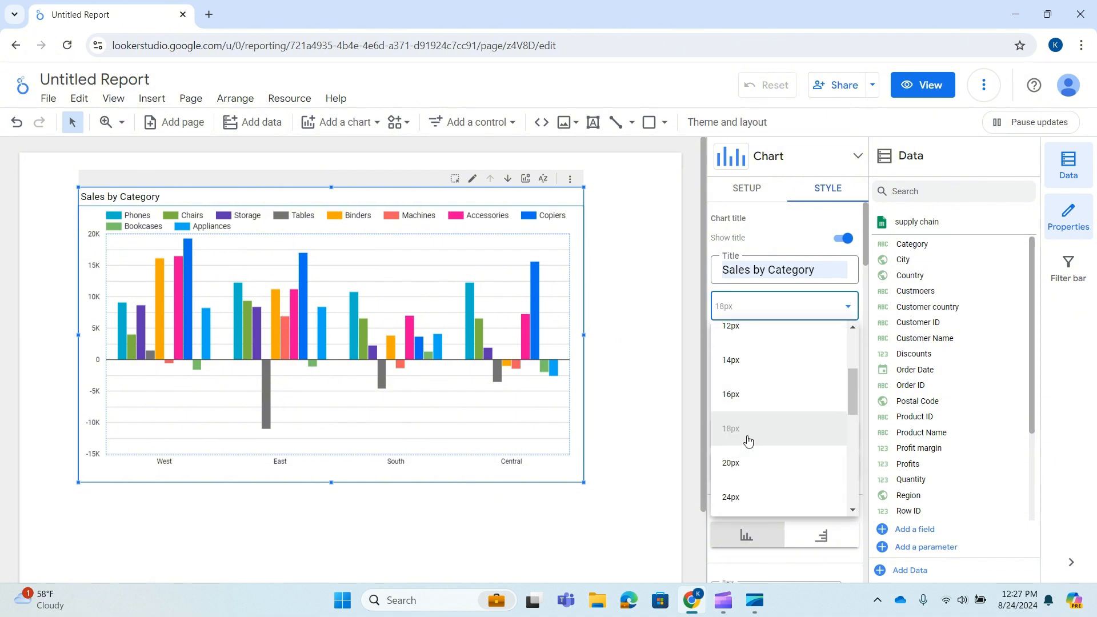
{"action": "left_click", "coordinate": [737, 464]}
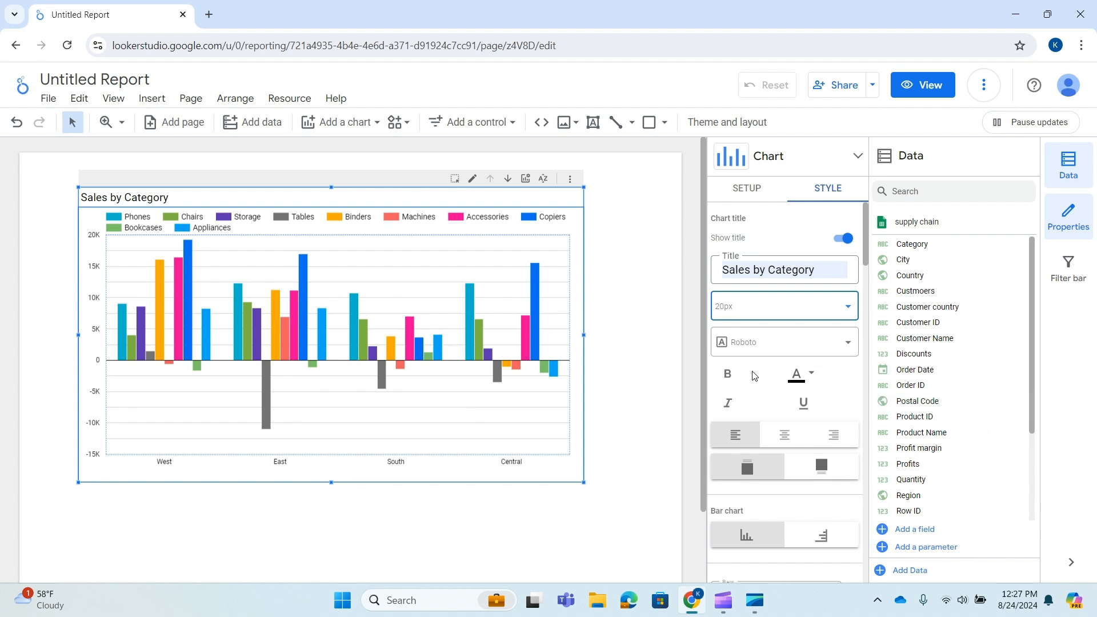
{"action": "left_click", "coordinate": [817, 334]}
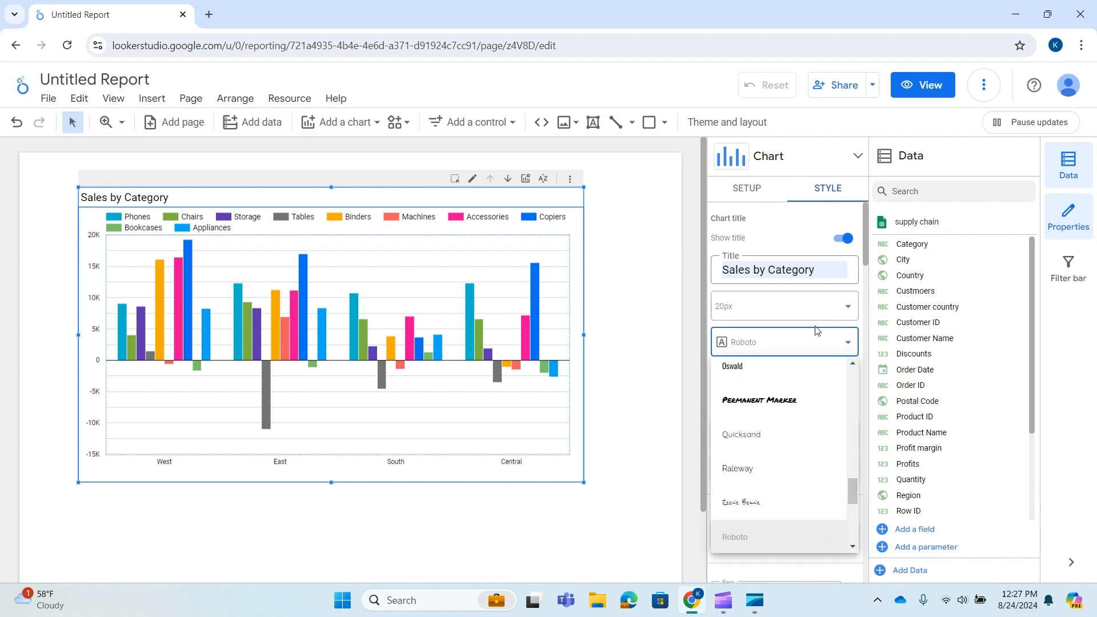
{"action": "left_click_drag", "start_coordinate": [856, 495], "coordinate": [789, 371]}
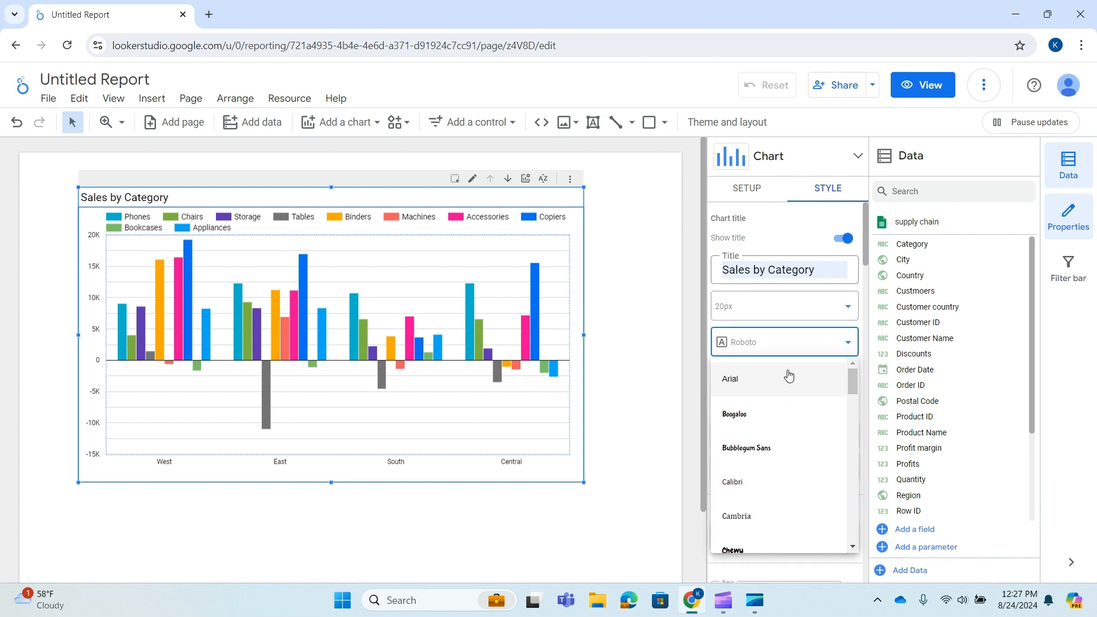
{"action": "left_click", "coordinate": [773, 366]}
Make the chart title bold and change its colour to dark green
{"action": "left_click", "coordinate": [730, 373]}
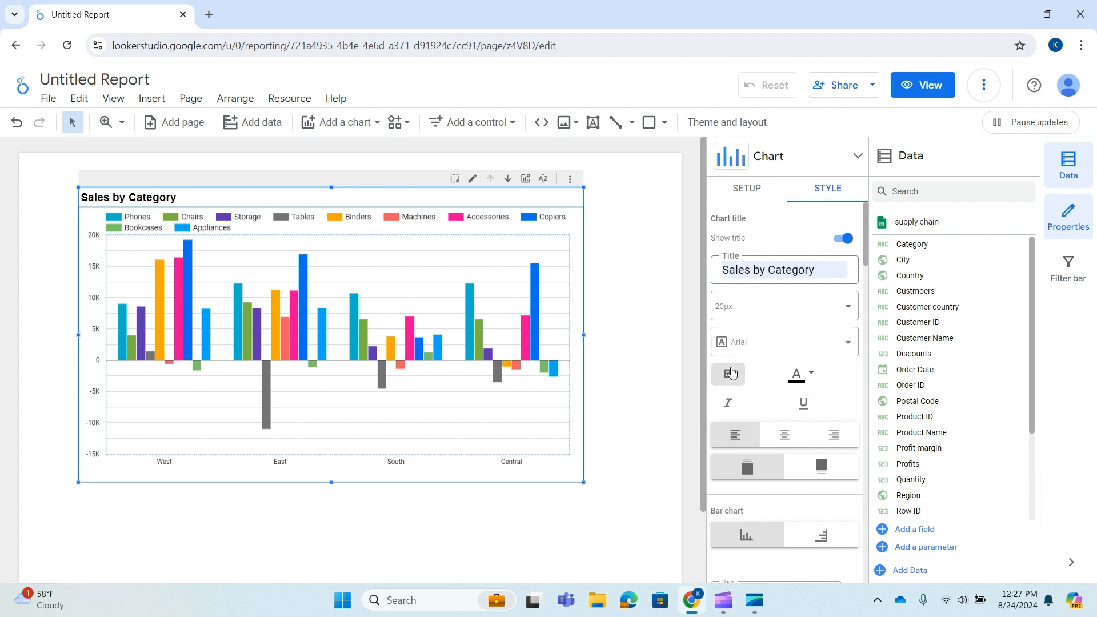
{"action": "left_click", "coordinate": [803, 380]}
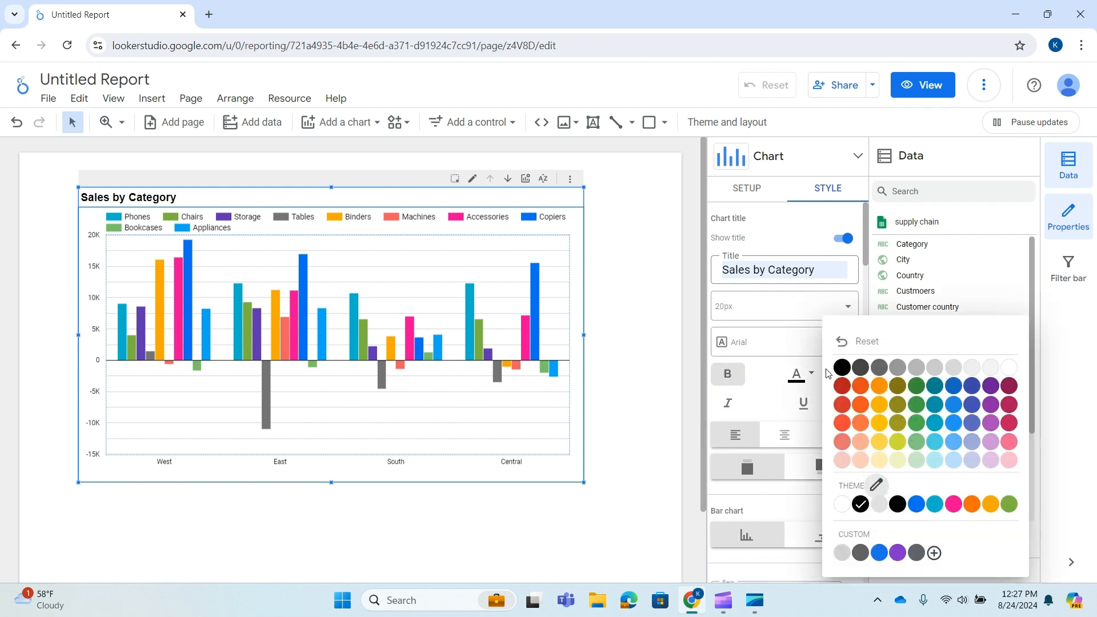
{"action": "left_click", "coordinate": [920, 385]}
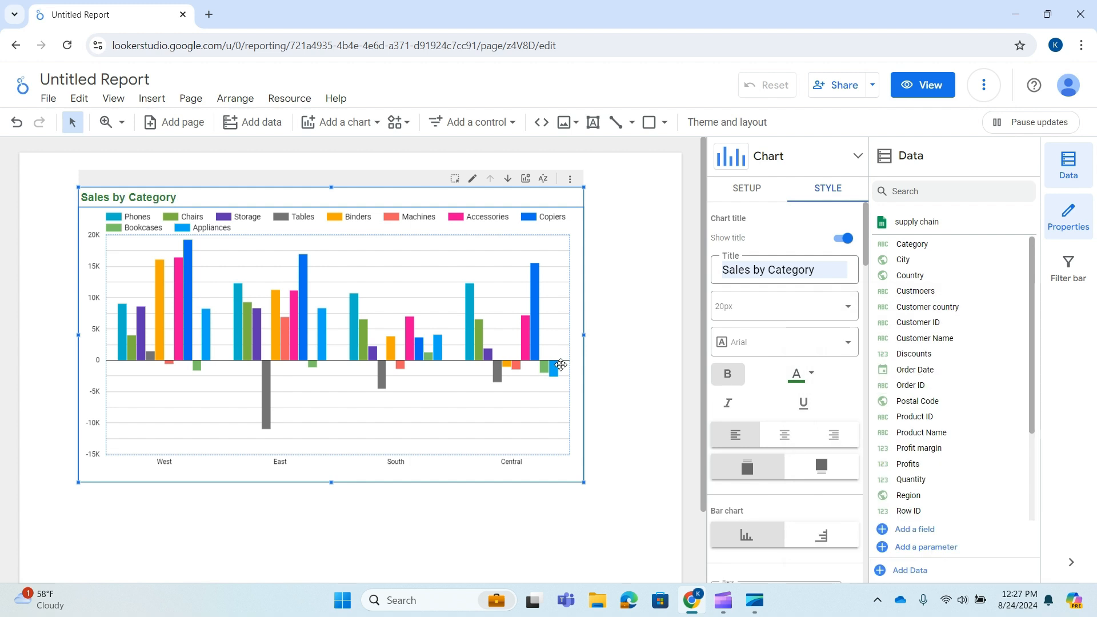
Try centre and right alignment for the chart title
{"action": "scroll", "coordinate": [797, 434], "scroll_direction": "down", "scroll_amount": 3}
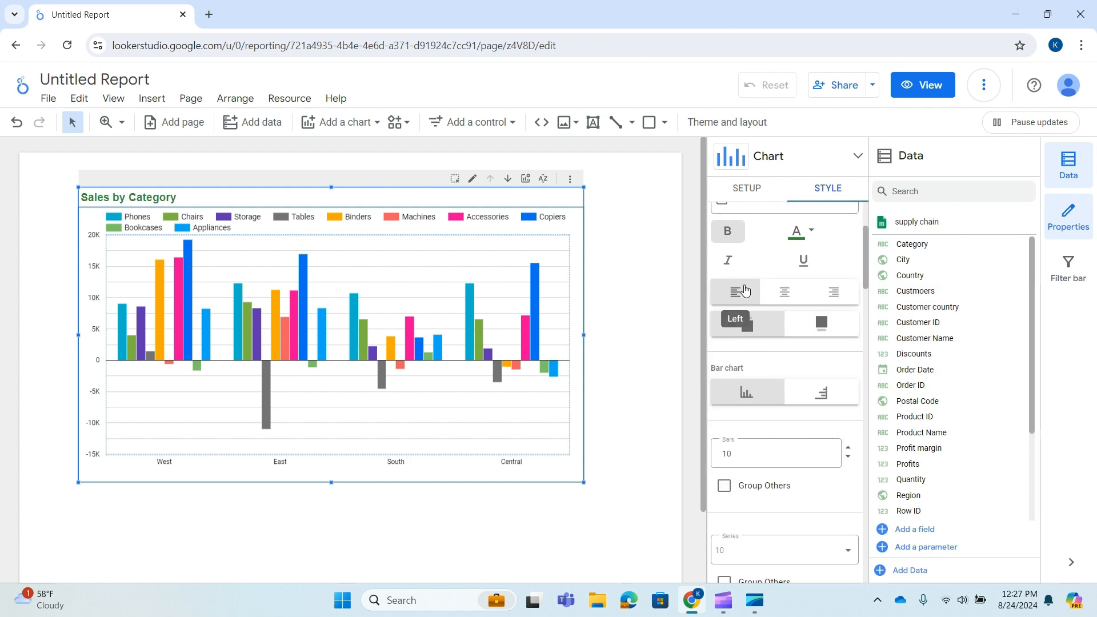
{"action": "left_click", "coordinate": [784, 293]}
{"action": "left_click", "coordinate": [845, 290]}
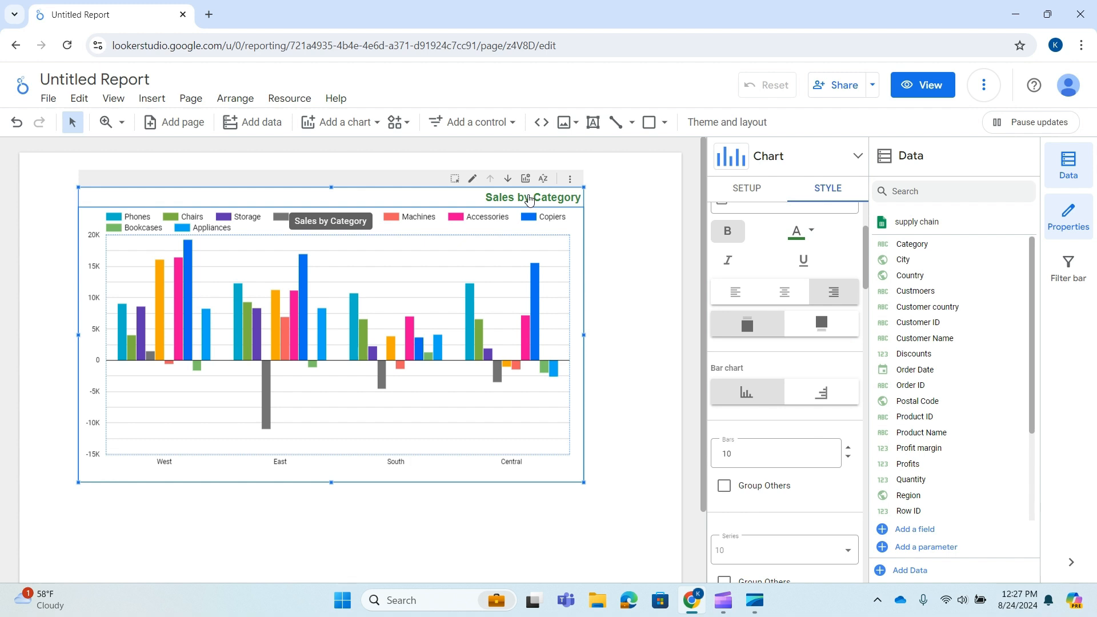
{"action": "scroll", "coordinate": [847, 292], "scroll_direction": "up", "scroll_amount": 2}
{"action": "scroll", "coordinate": [847, 293], "scroll_direction": "down", "scroll_amount": 3}
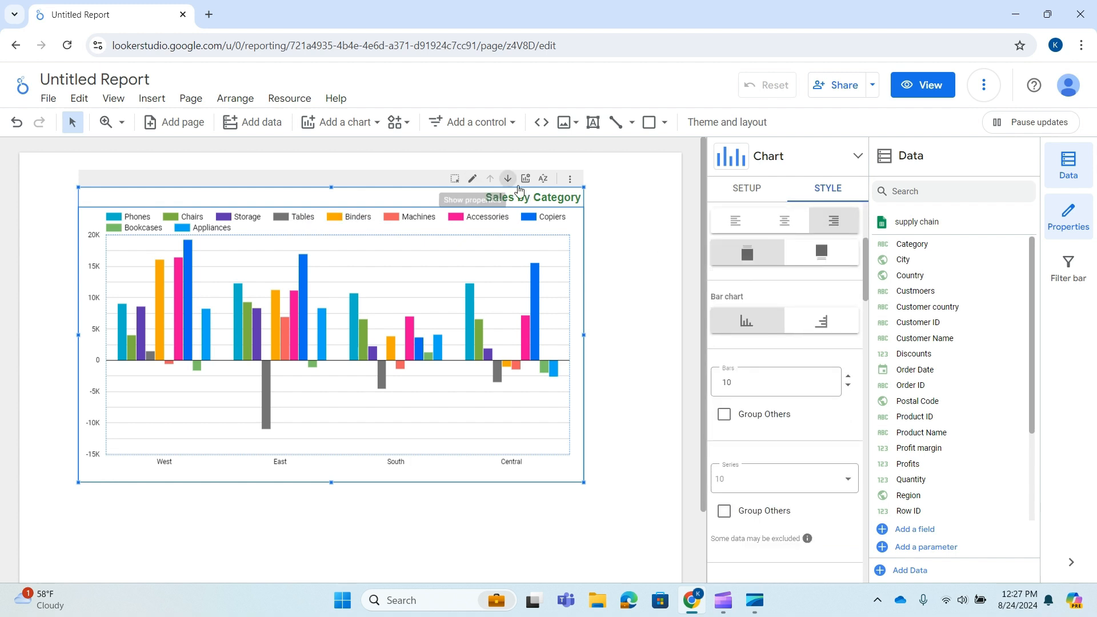
{"action": "scroll", "coordinate": [749, 257], "scroll_direction": "up", "scroll_amount": 1}
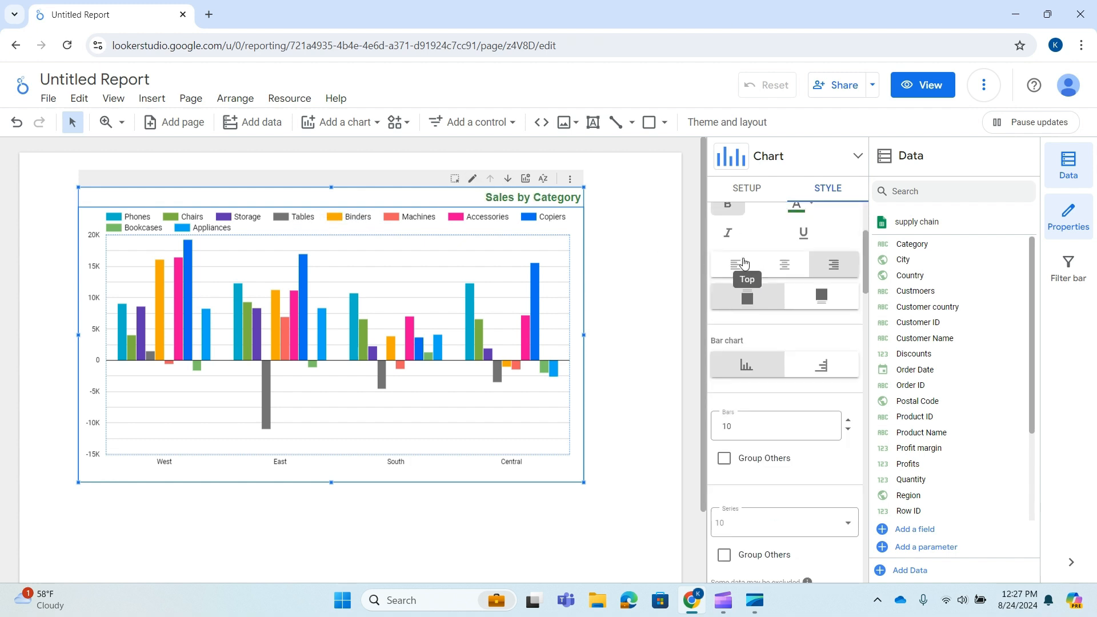
Try placing the title below the chart, and restore it to the top with left alignment
{"action": "left_click", "coordinate": [821, 324]}
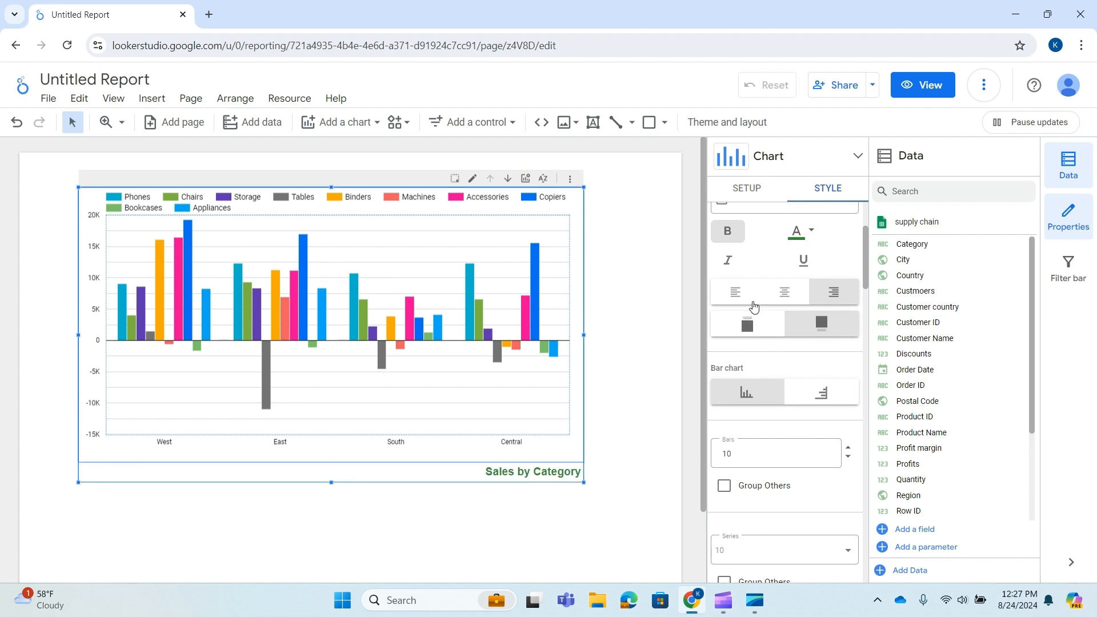
{"action": "left_click", "coordinate": [762, 330]}
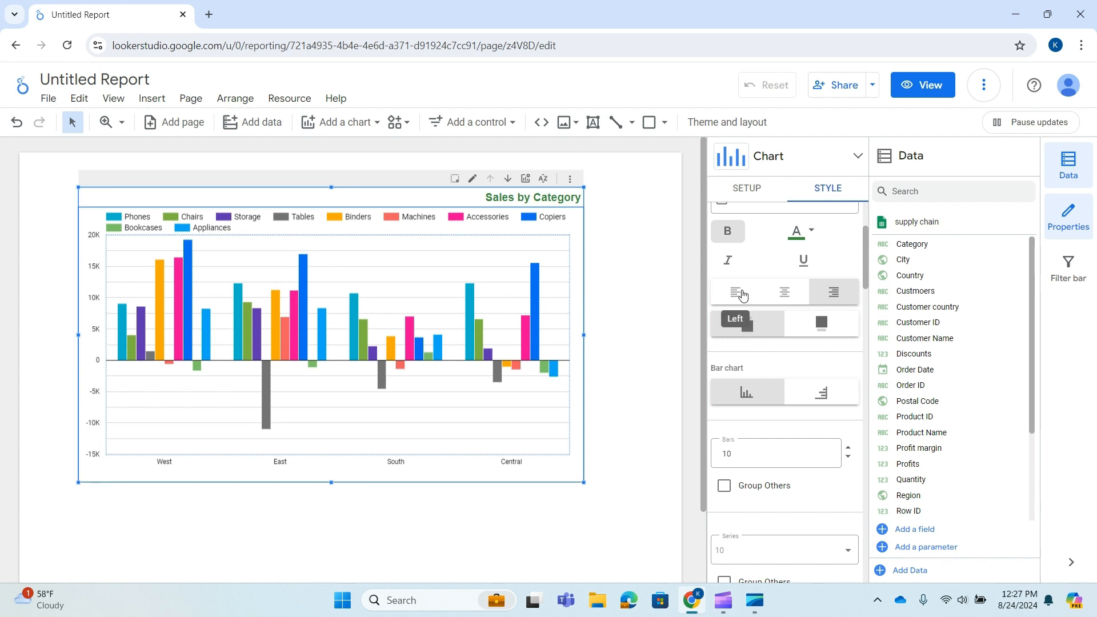
{"action": "left_click", "coordinate": [737, 293]}
Try the horizontal bar orientation and return the chart to vertical columns
{"action": "scroll", "coordinate": [800, 452], "scroll_direction": "down", "scroll_amount": 1}
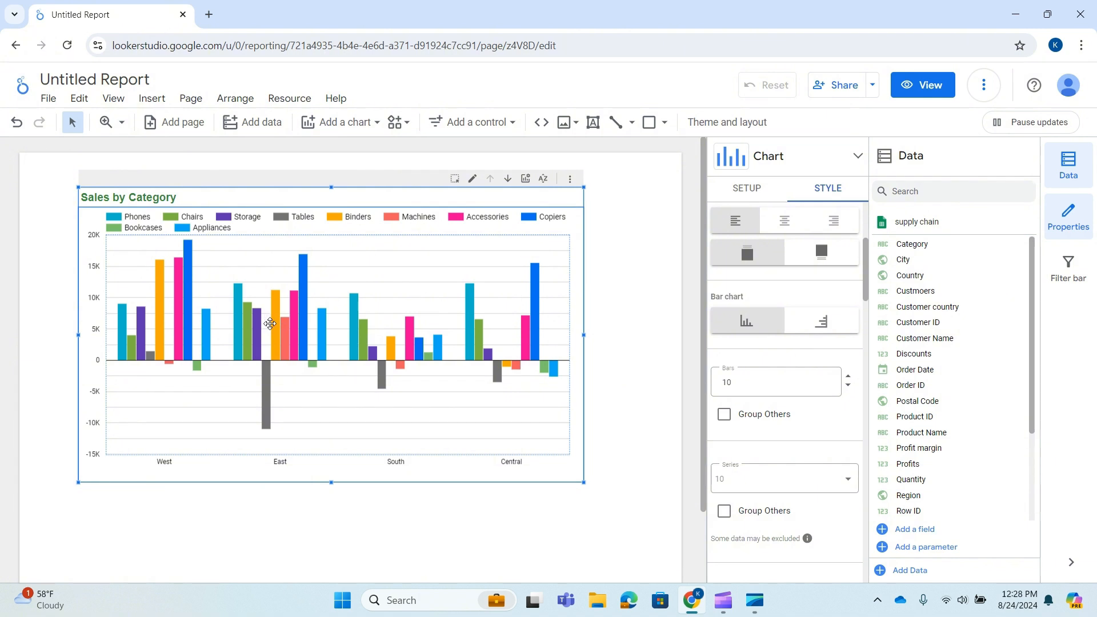
{"action": "left_click", "coordinate": [832, 323]}
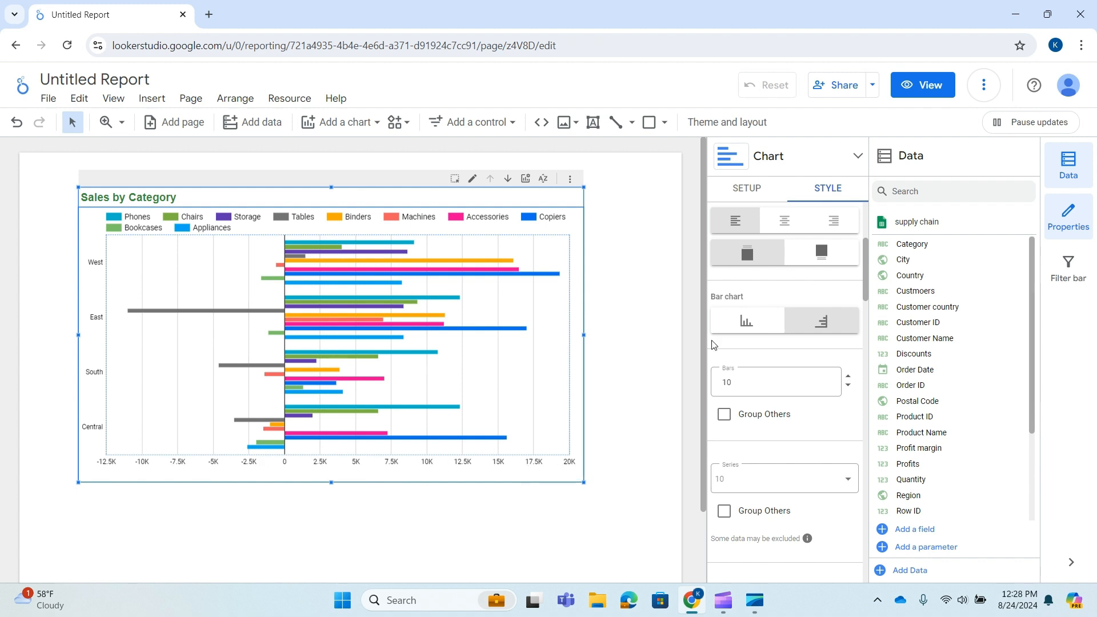
{"action": "left_click", "coordinate": [757, 322]}
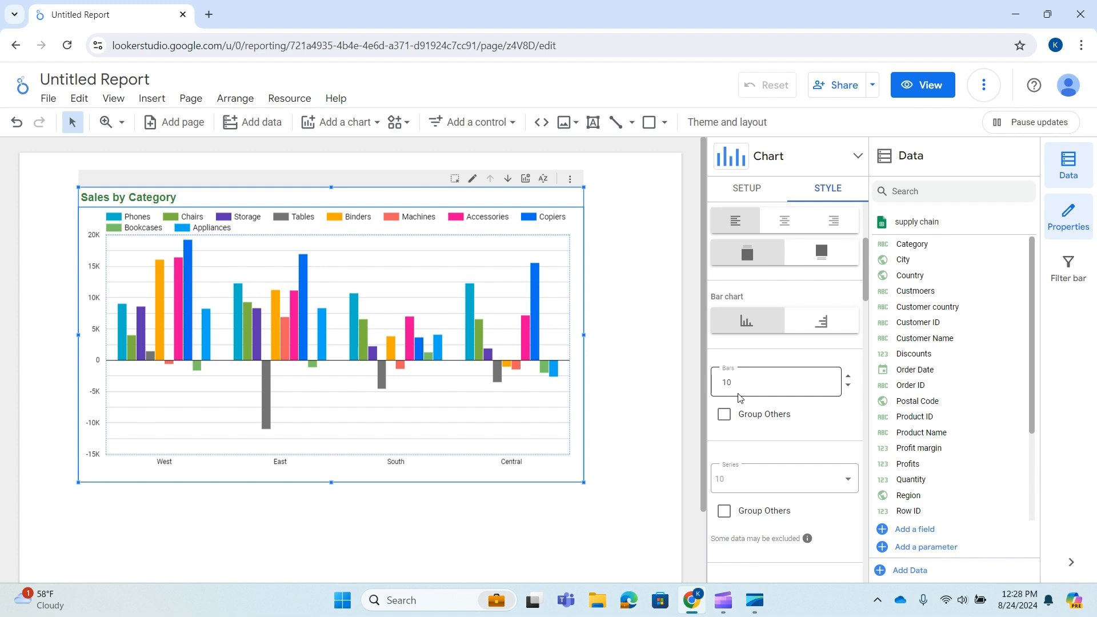
Try raising the chart's number of bars to 11 and set it back to 10
{"action": "left_click_drag", "start_coordinate": [733, 382], "coordinate": [721, 385]}
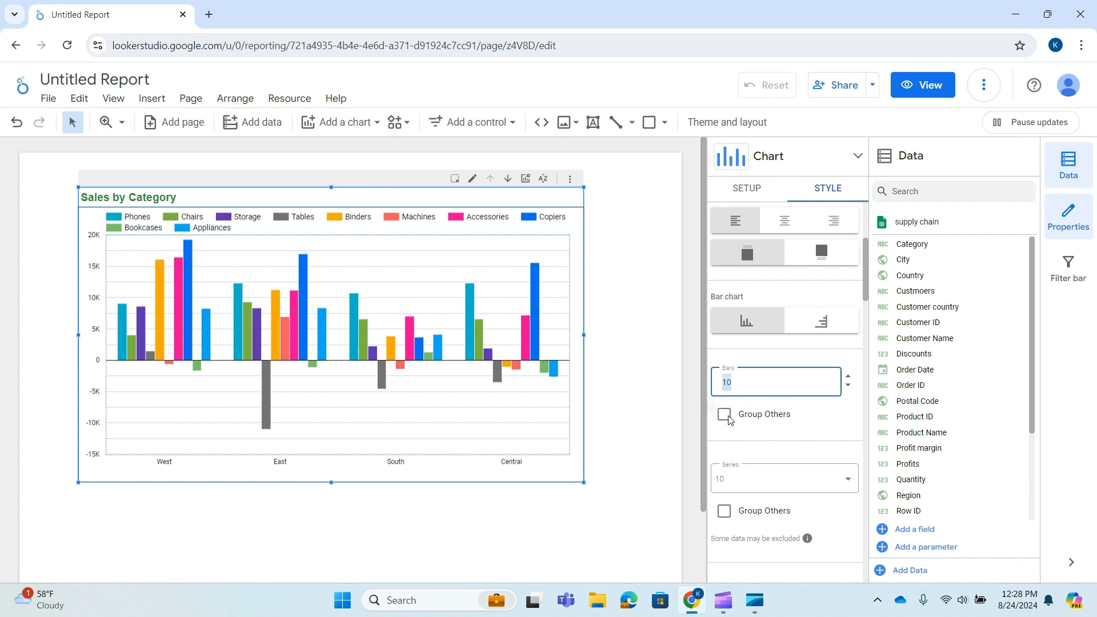
{"action": "left_click", "coordinate": [851, 379]}
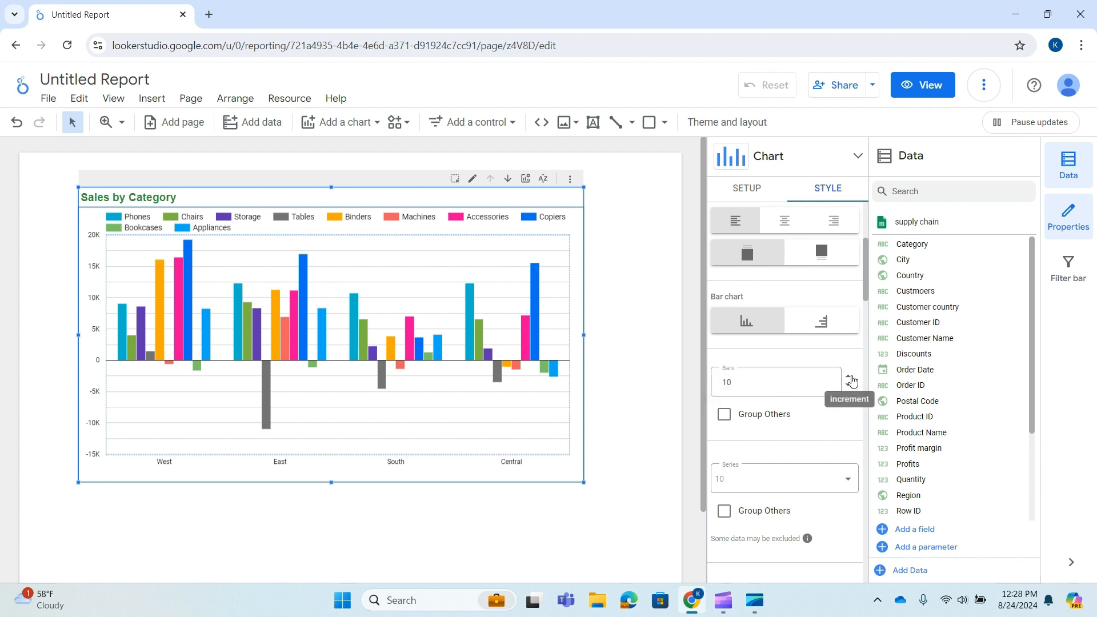
{"action": "left_click", "coordinate": [849, 377]}
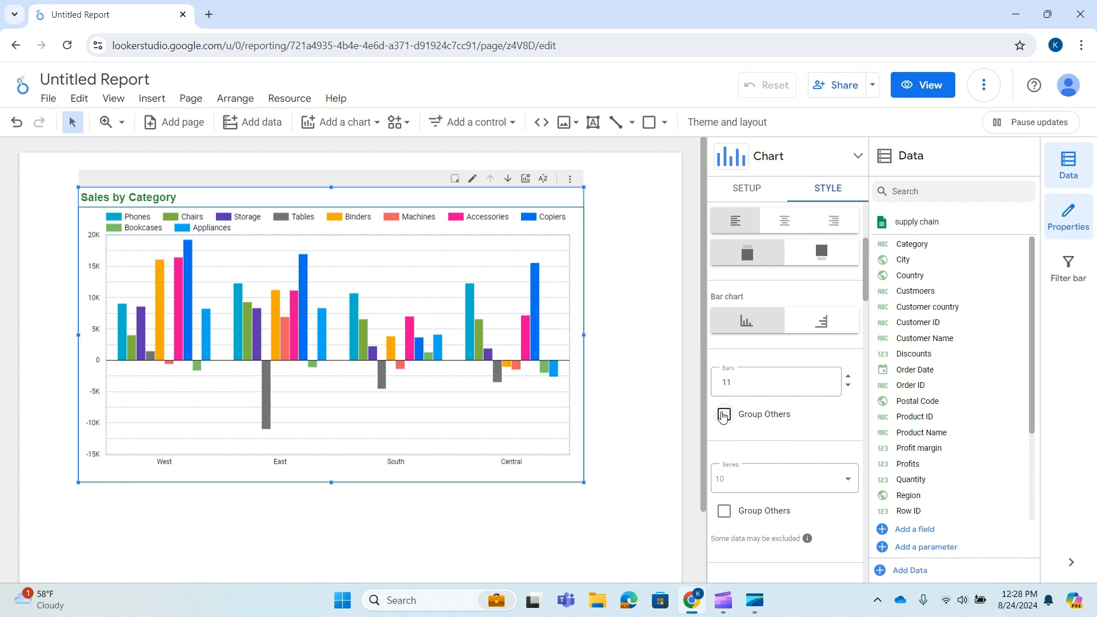
{"action": "left_click", "coordinate": [849, 387]}
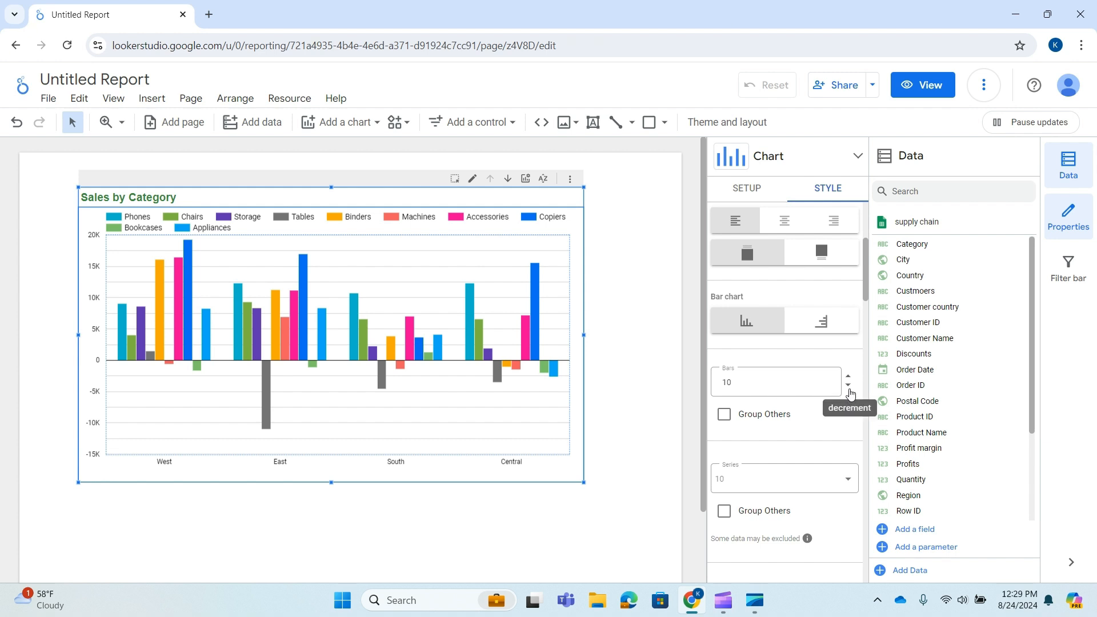
Enable Stacked Bars for the chart, and try 100% Stacking before switching that option off again
{"action": "scroll", "coordinate": [788, 417], "scroll_direction": "down", "scroll_amount": 1}
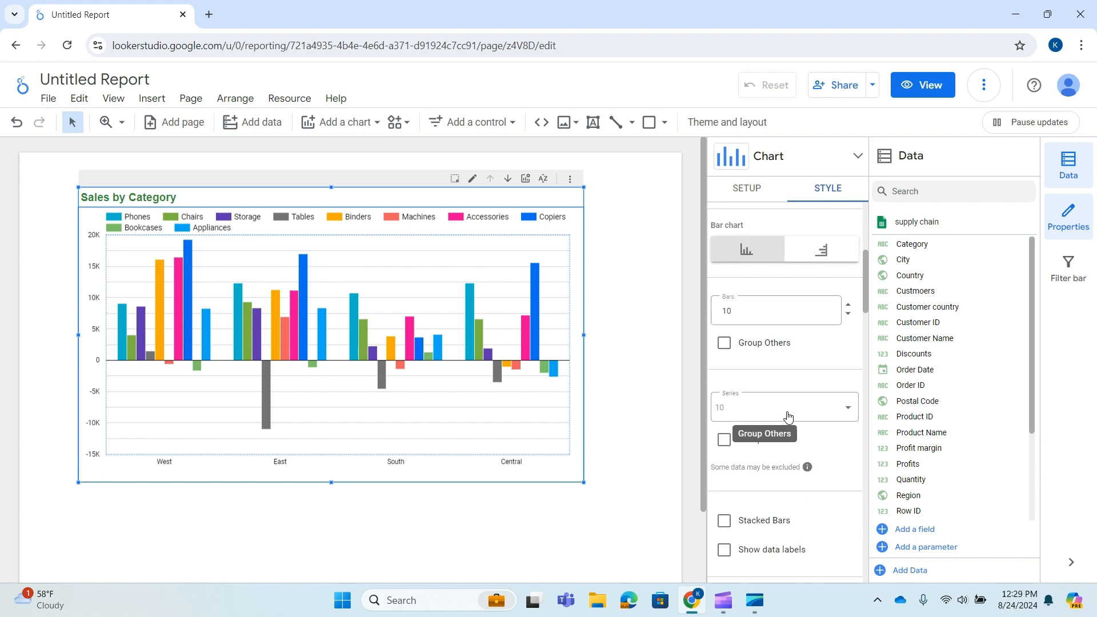
{"action": "scroll", "coordinate": [788, 420], "scroll_direction": "down", "scroll_amount": 2}
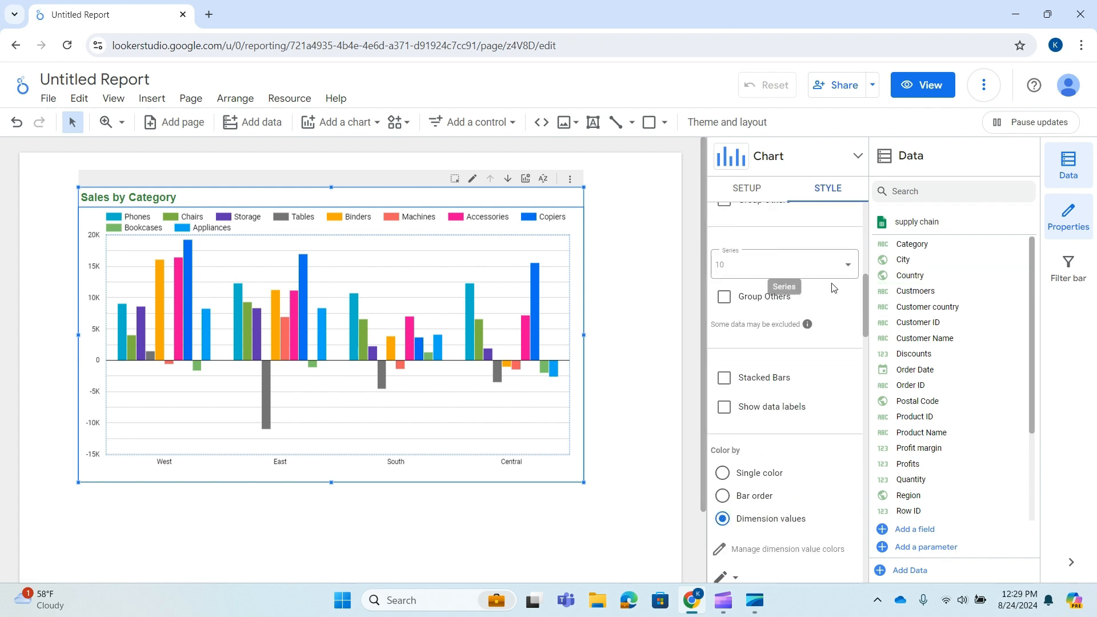
{"action": "scroll", "coordinate": [815, 285], "scroll_direction": "up", "scroll_amount": 1}
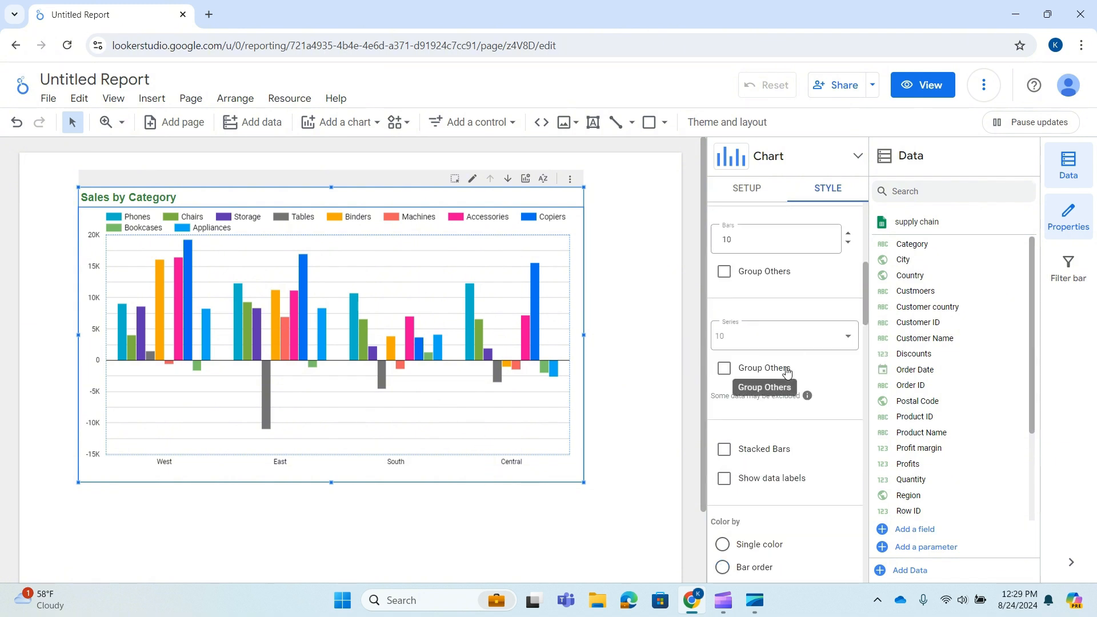
{"action": "scroll", "coordinate": [852, 371], "scroll_direction": "down", "scroll_amount": 1}
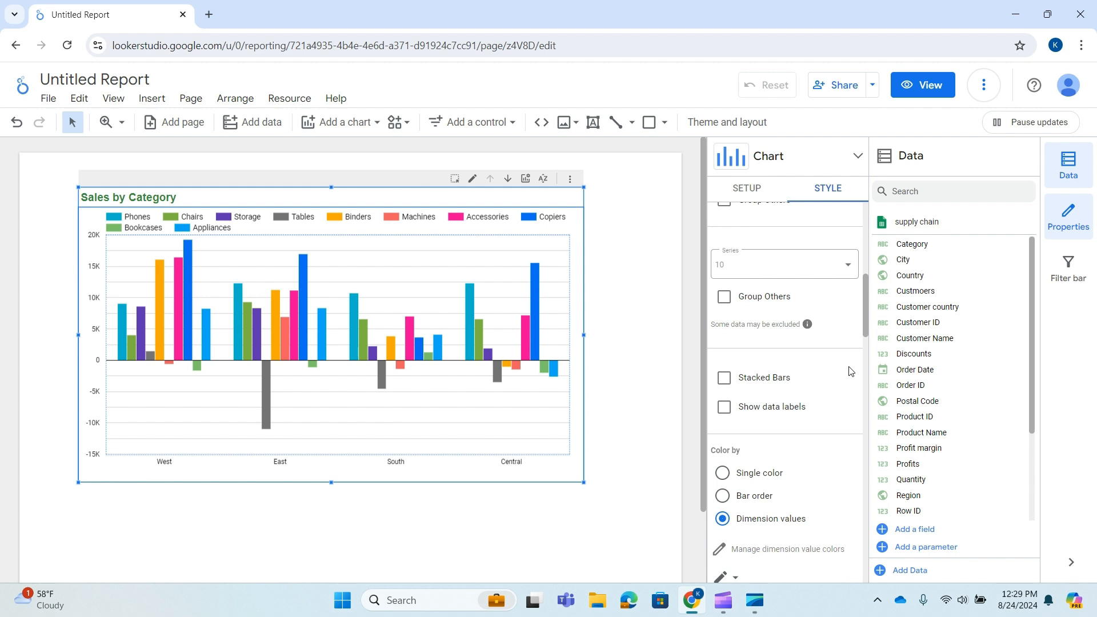
{"action": "scroll", "coordinate": [794, 357], "scroll_direction": "down", "scroll_amount": 1}
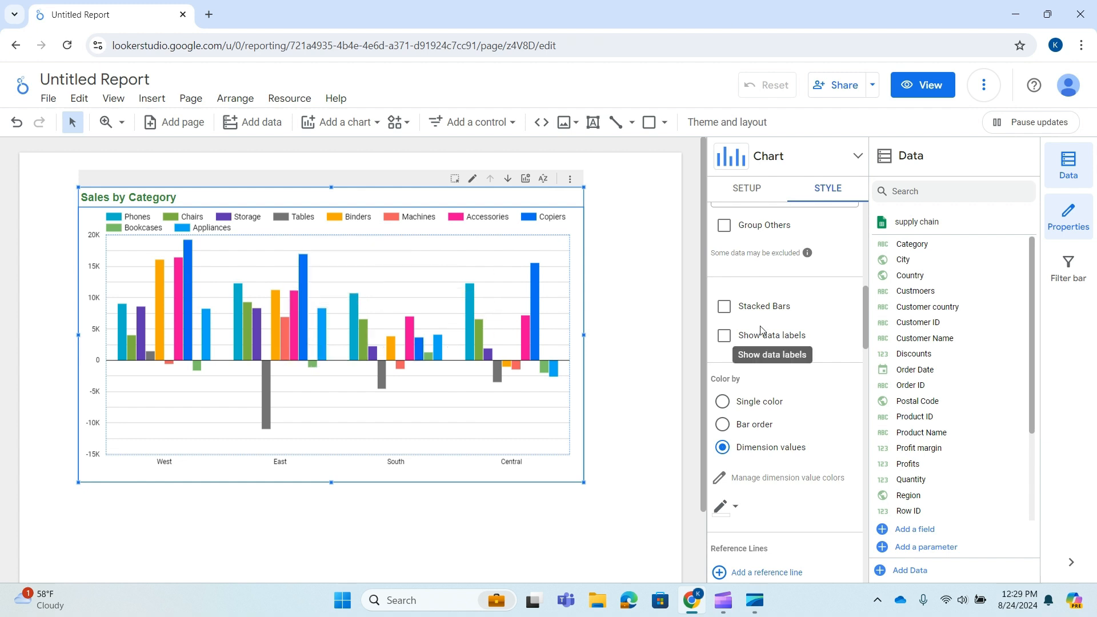
{"action": "left_click", "coordinate": [724, 307]}
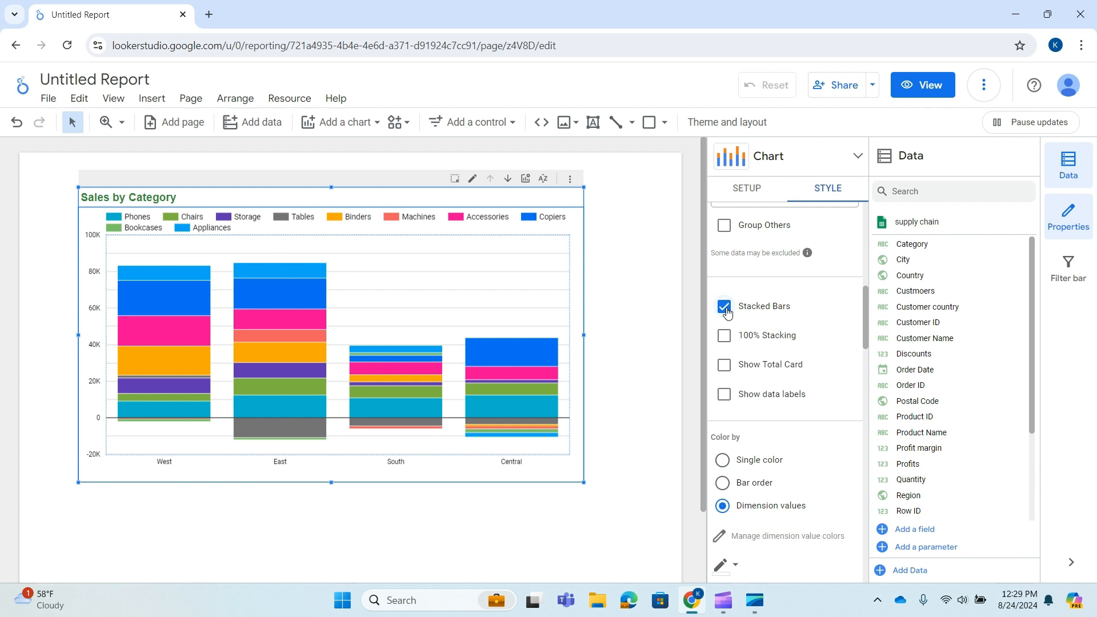
{"action": "left_click", "coordinate": [724, 337]}
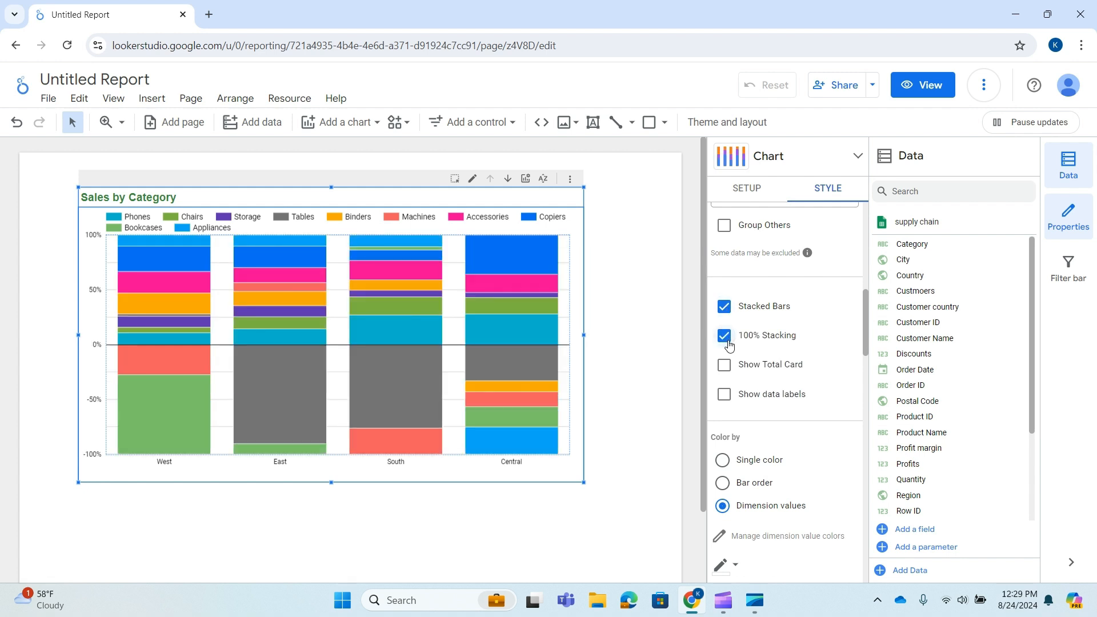
{"action": "left_click", "coordinate": [725, 337]}
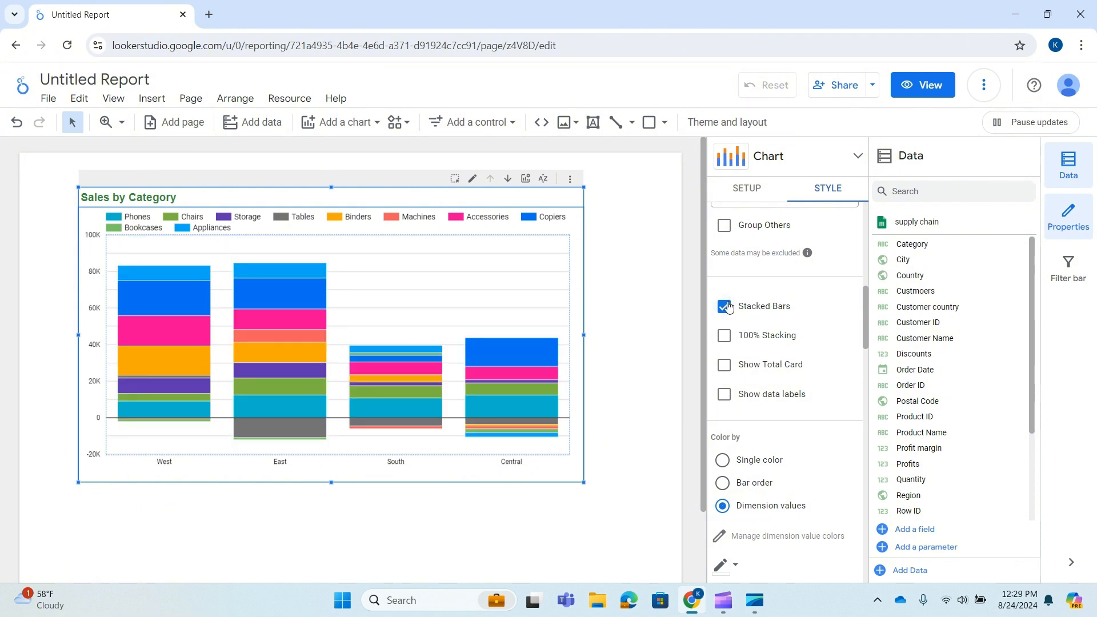
Turn off Stacked Bars for the chart and check the available chart types, keeping the column chart
{"action": "left_click", "coordinate": [725, 307]}
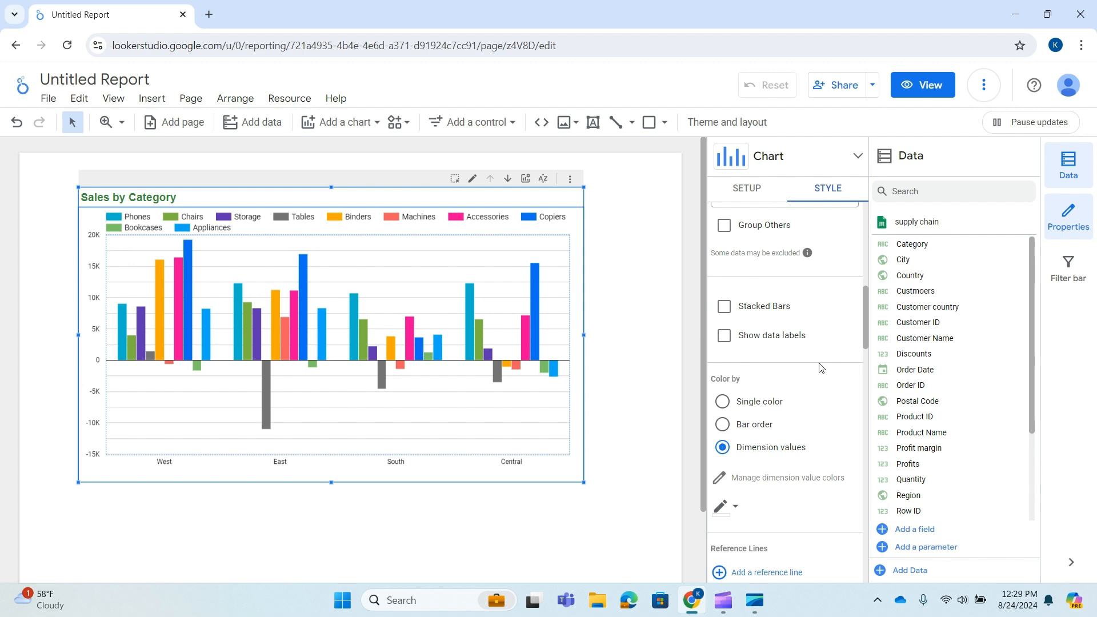
{"action": "left_click", "coordinate": [857, 157]}
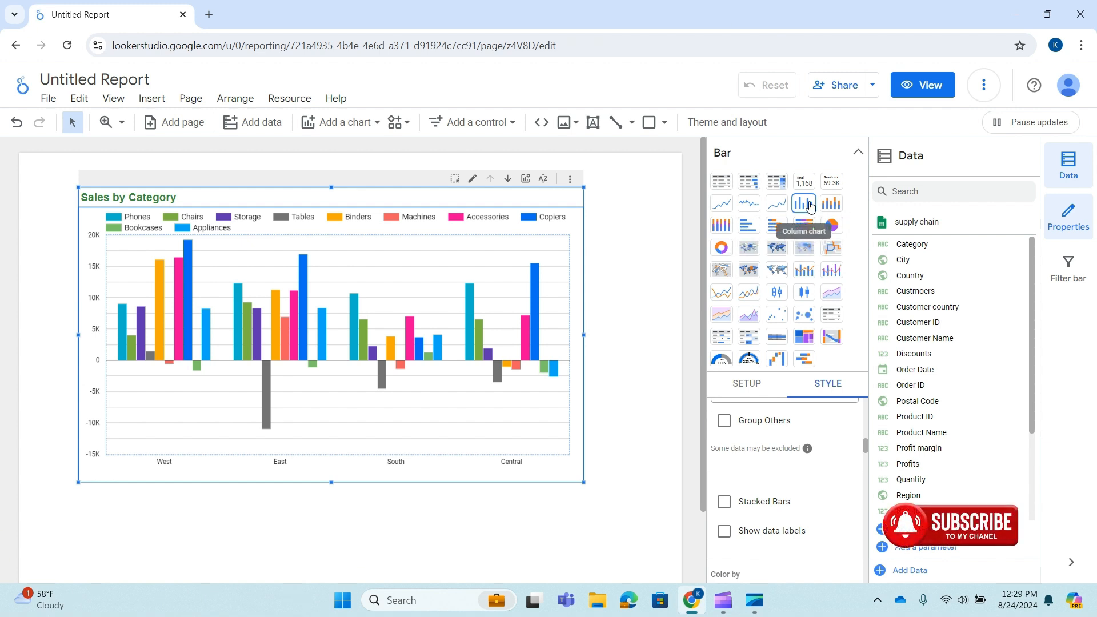
{"action": "left_click", "coordinate": [860, 153]}
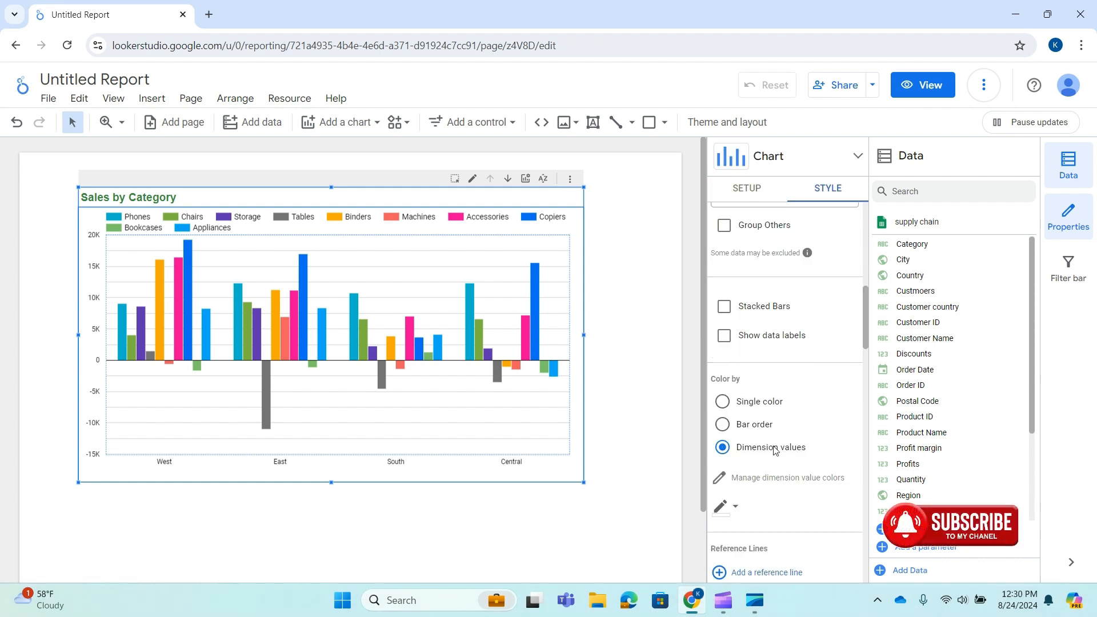
Try coloring the bars by Single color and by Bar order, and return to Dimension values
{"action": "scroll", "coordinate": [773, 447], "scroll_direction": "down", "scroll_amount": 1}
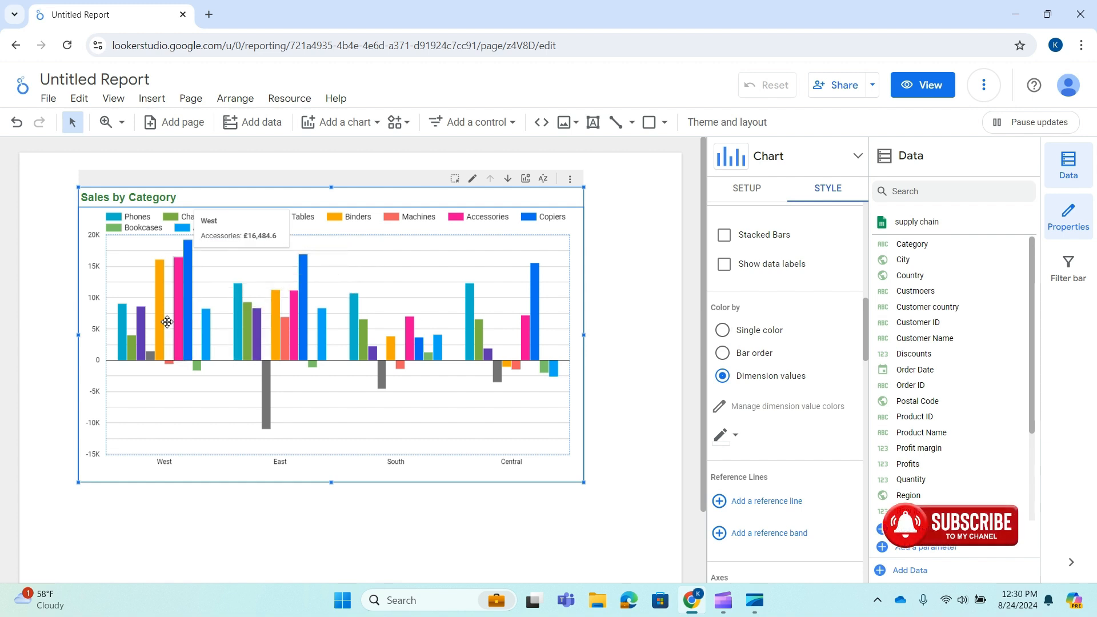
{"action": "left_click", "coordinate": [723, 332]}
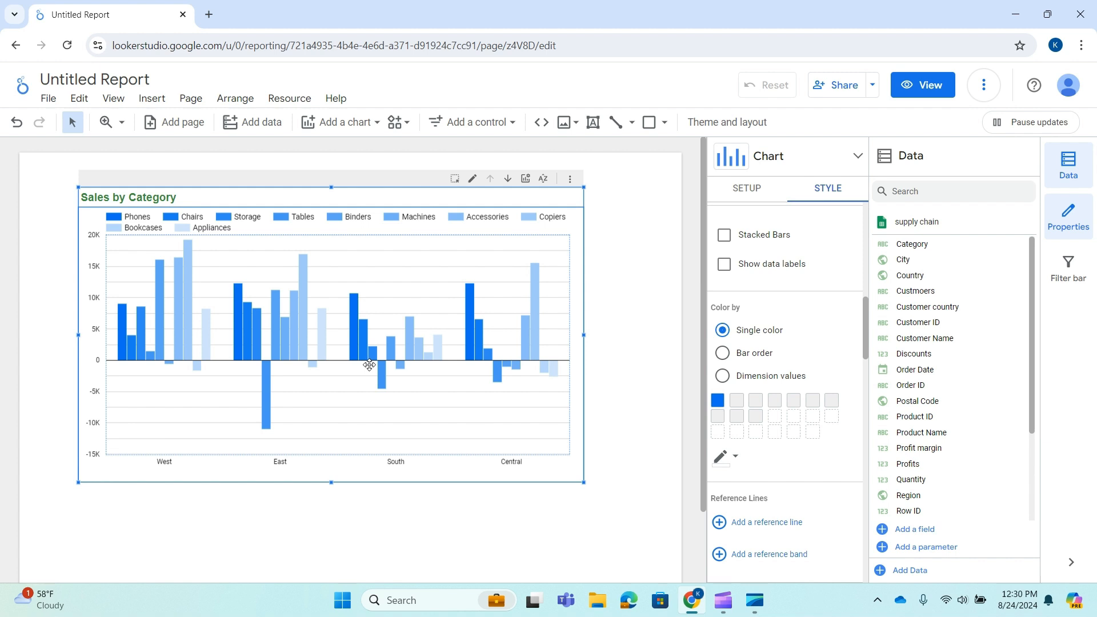
{"action": "left_click", "coordinate": [723, 377]}
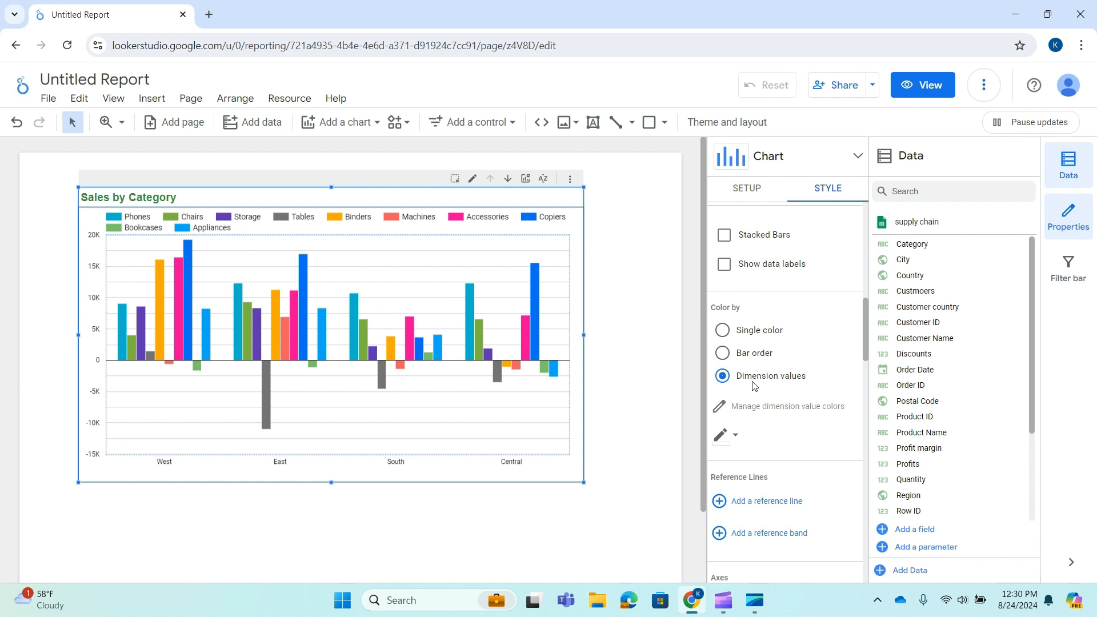
{"action": "left_click", "coordinate": [723, 353]}
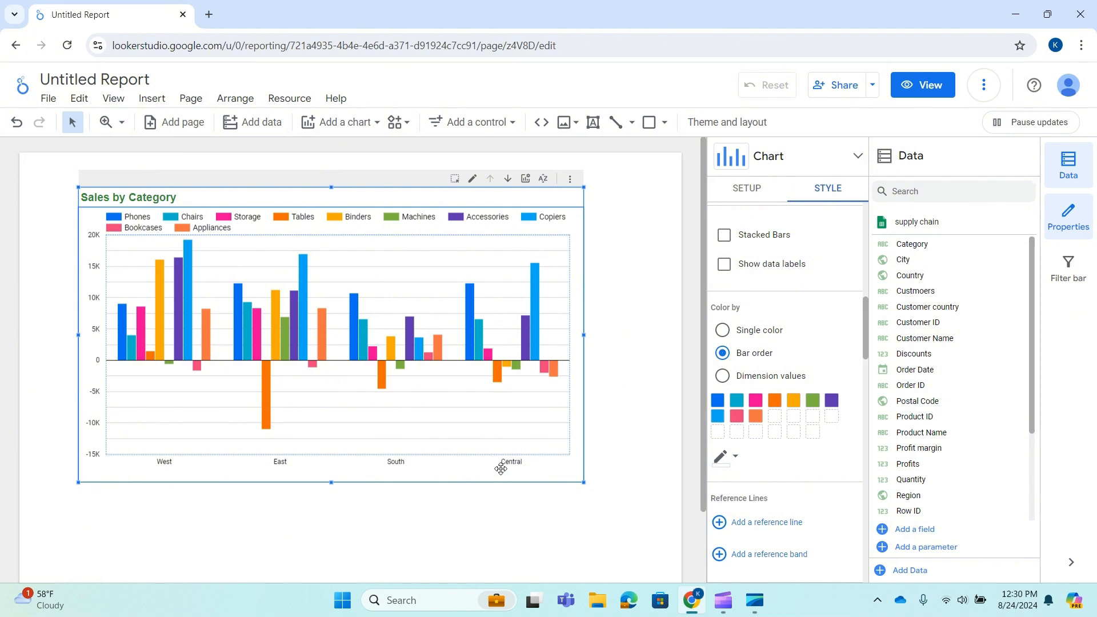
{"action": "mouse_move", "coordinate": [498, 364]}
{"action": "left_click", "coordinate": [722, 376]}
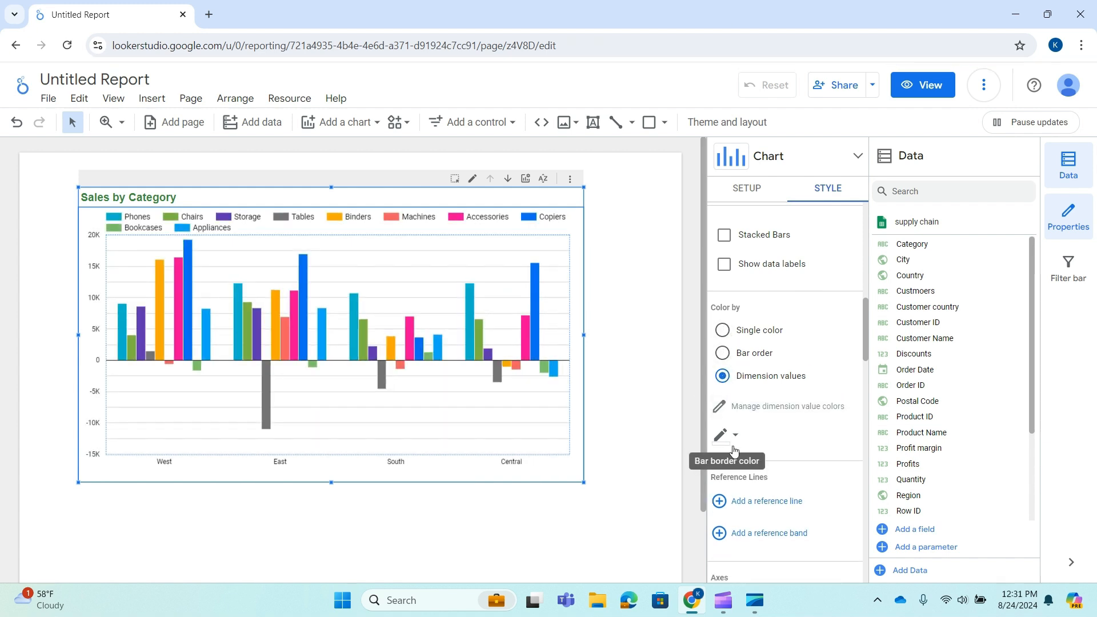
Look through the list of dimension value colors and close it without changes
{"action": "scroll", "coordinate": [760, 434], "scroll_direction": "down", "scroll_amount": 2}
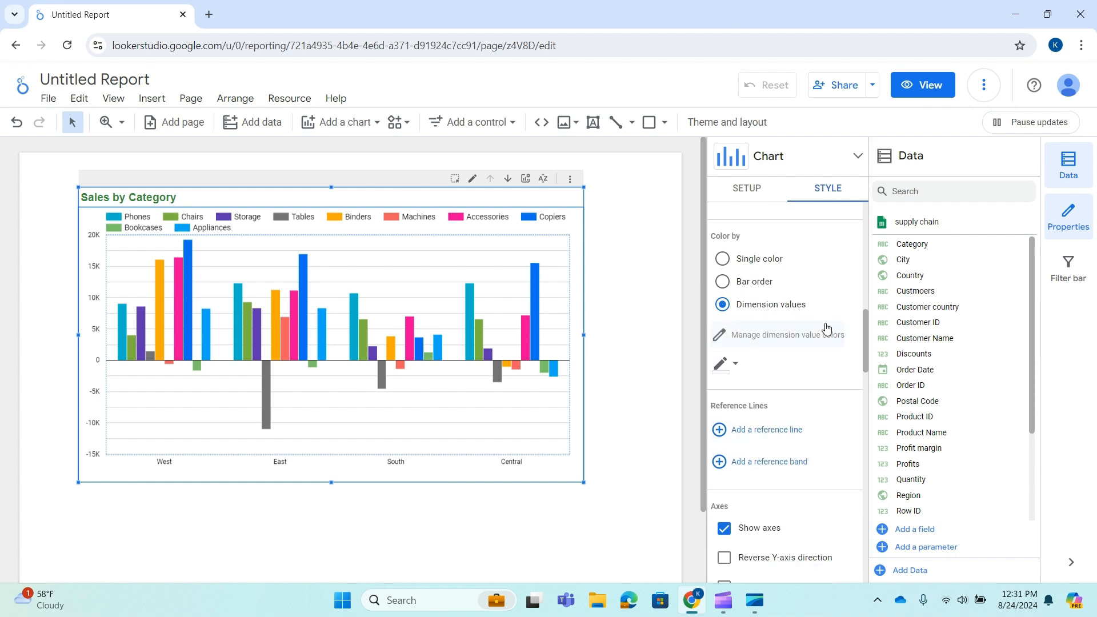
{"action": "left_click", "coordinate": [784, 338]}
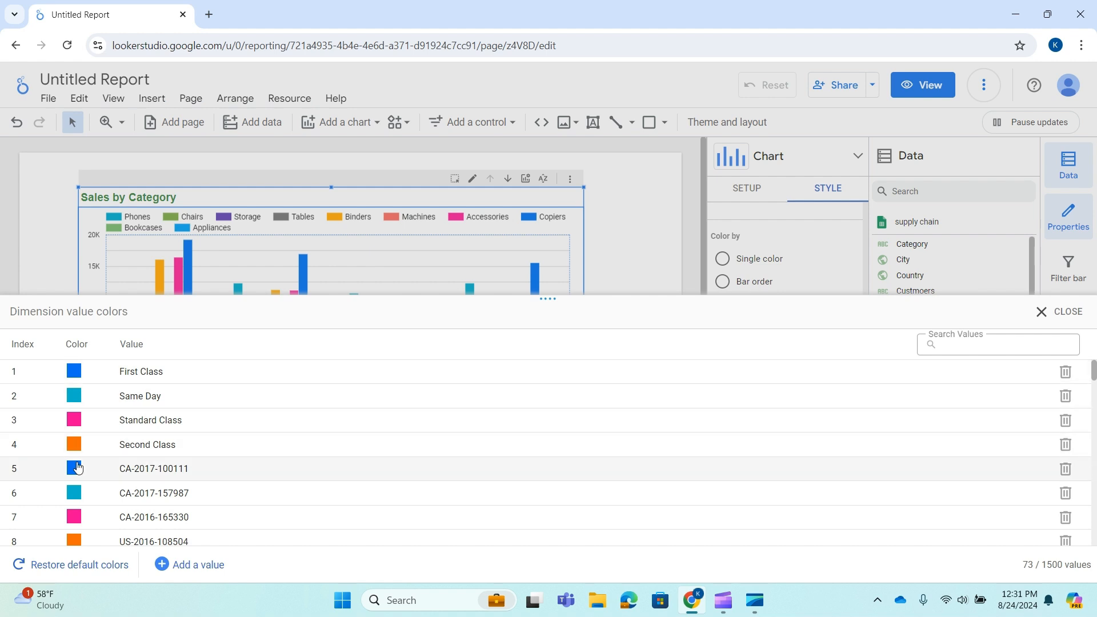
{"action": "scroll", "coordinate": [112, 518], "scroll_direction": "down", "scroll_amount": 4}
{"action": "scroll", "coordinate": [112, 518], "scroll_direction": "down", "scroll_amount": 8}
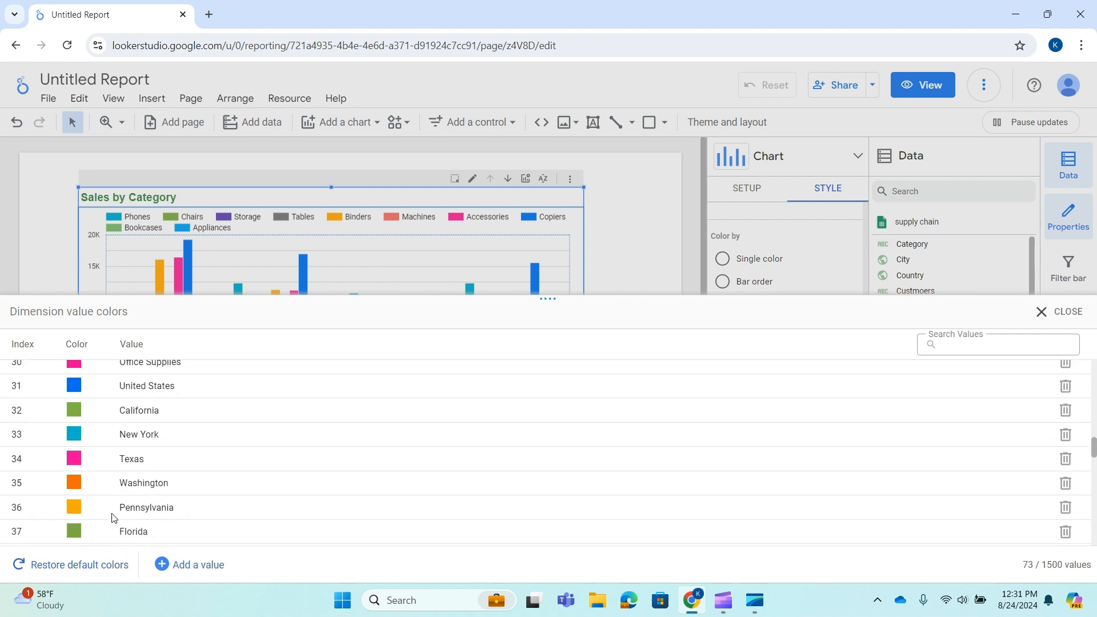
{"action": "left_click", "coordinate": [1082, 314]}
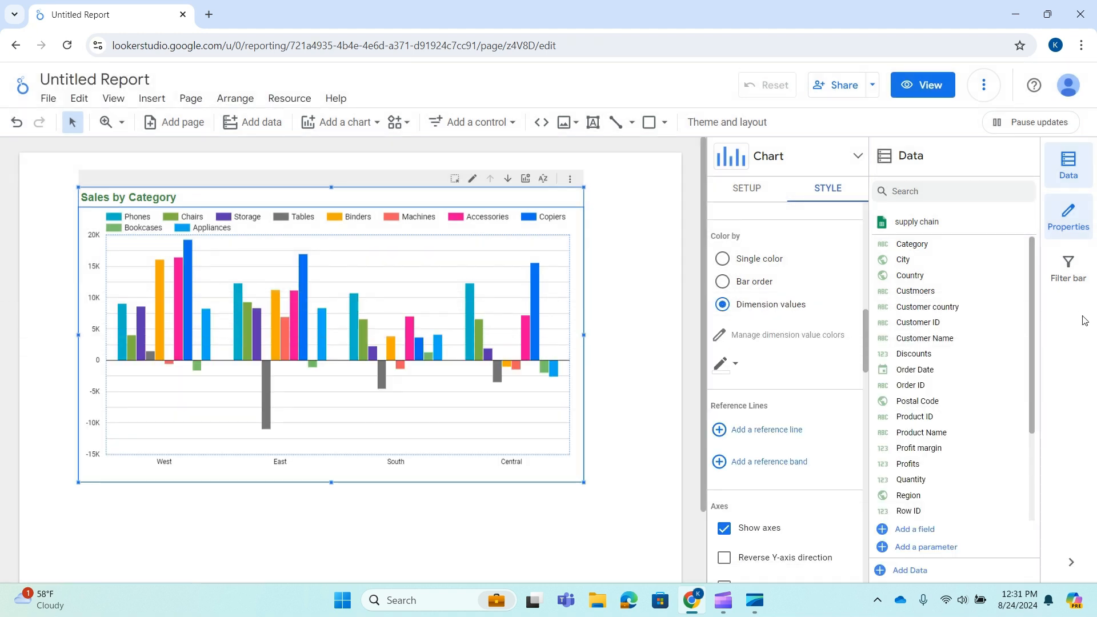
Set the bar border color to dark magenta
{"action": "left_click", "coordinate": [736, 365]}
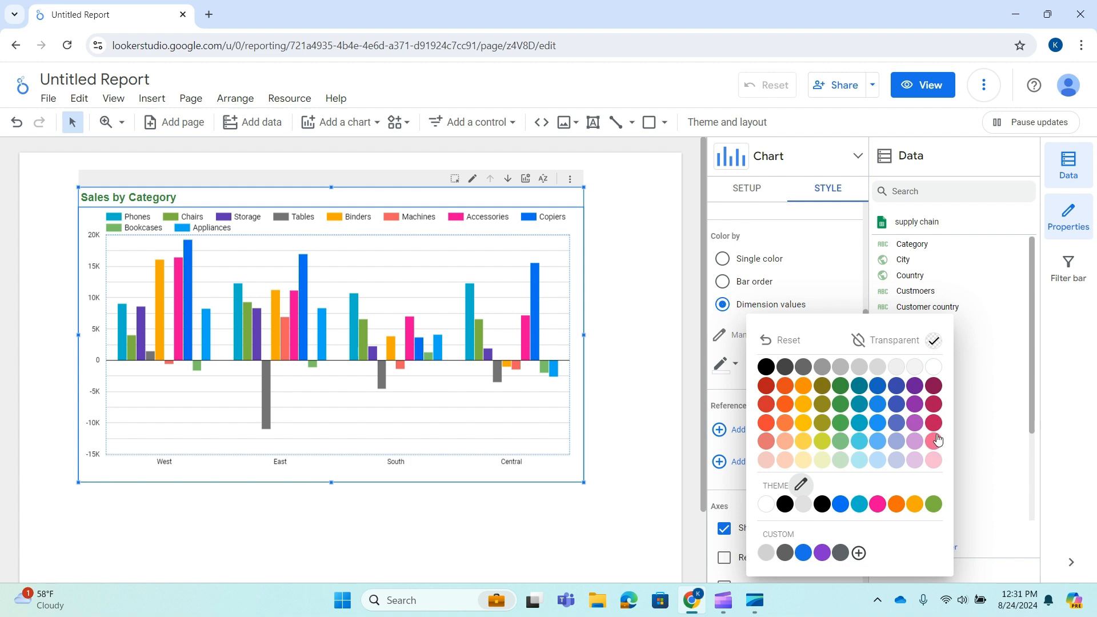
{"action": "left_click", "coordinate": [934, 385]}
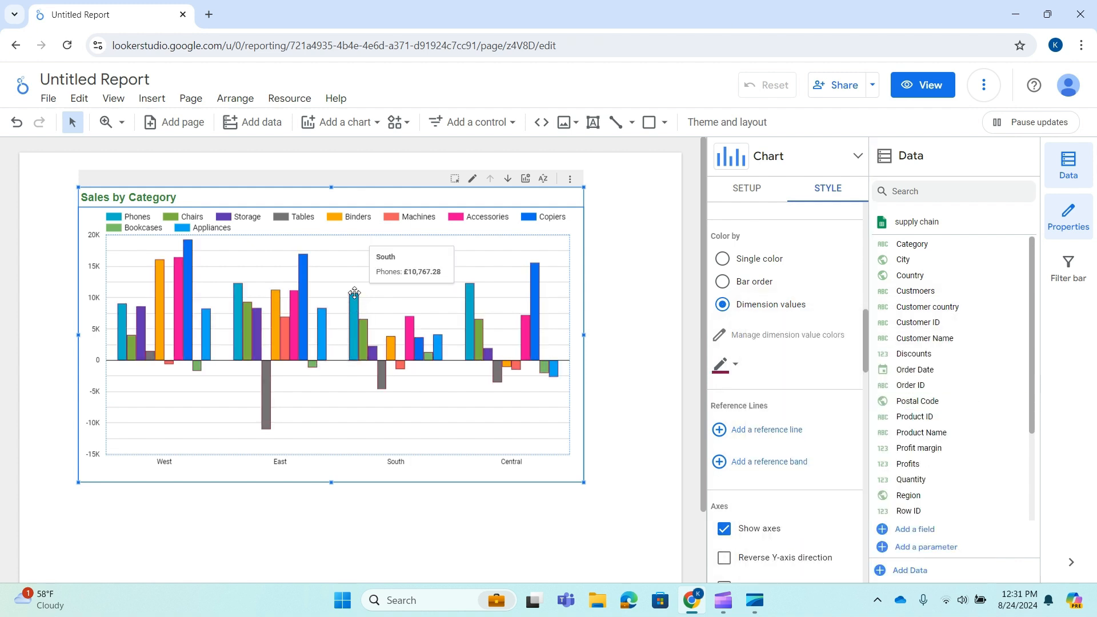
{"action": "left_click", "coordinate": [737, 367]}
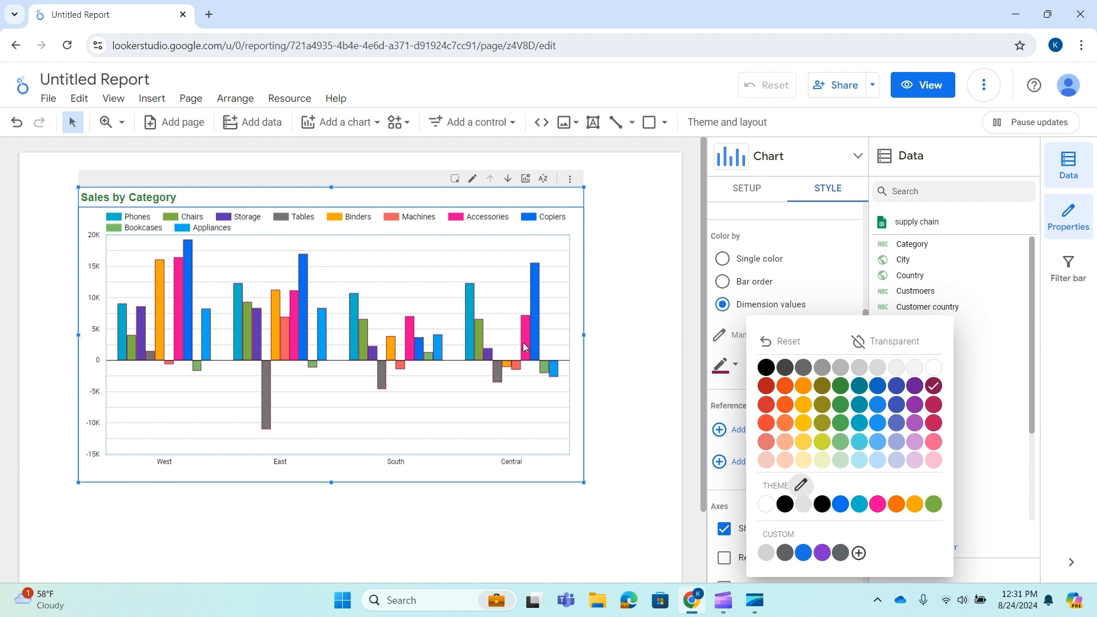
{"action": "left_click", "coordinate": [736, 370]}
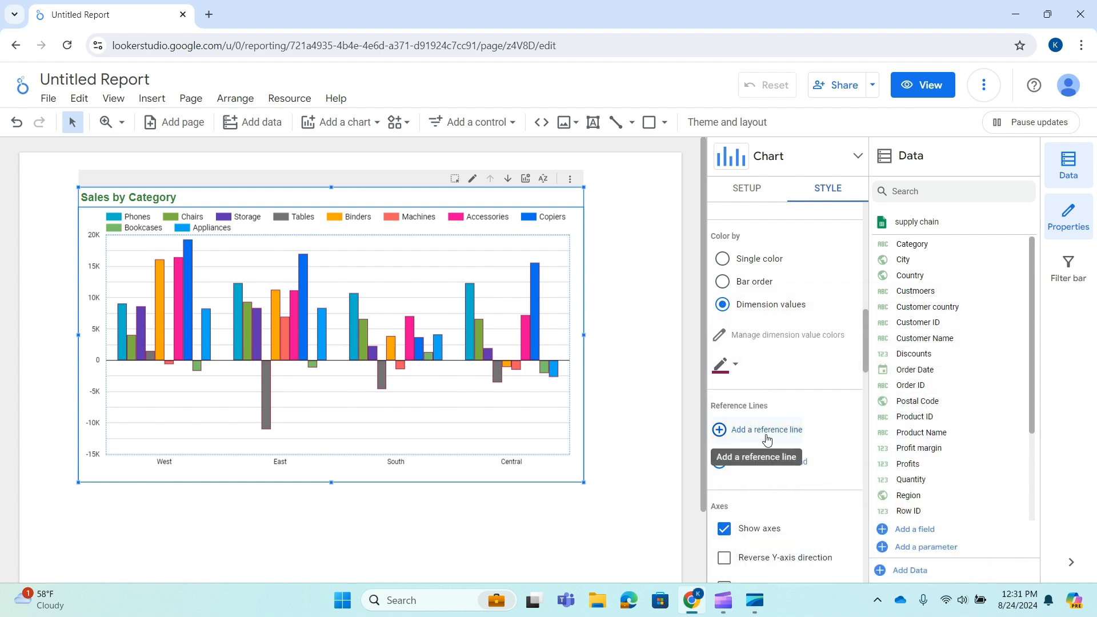
Add a Metric-type reference line for average Profits and show the reference value in its label
{"action": "scroll", "coordinate": [766, 436], "scroll_direction": "down", "scroll_amount": 3}
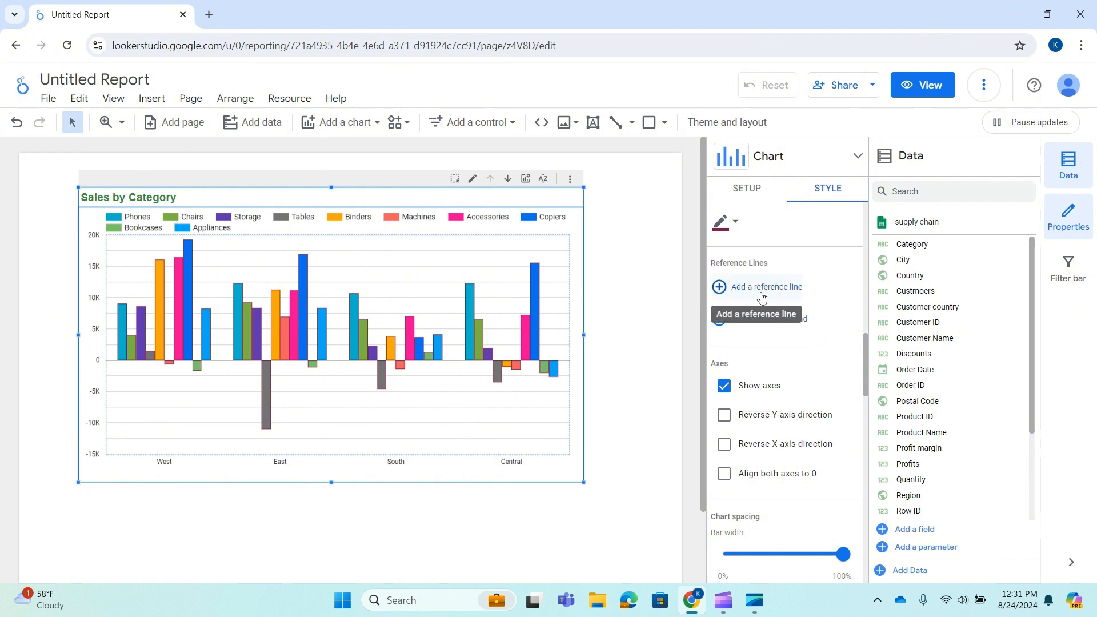
{"action": "left_click", "coordinate": [745, 286]}
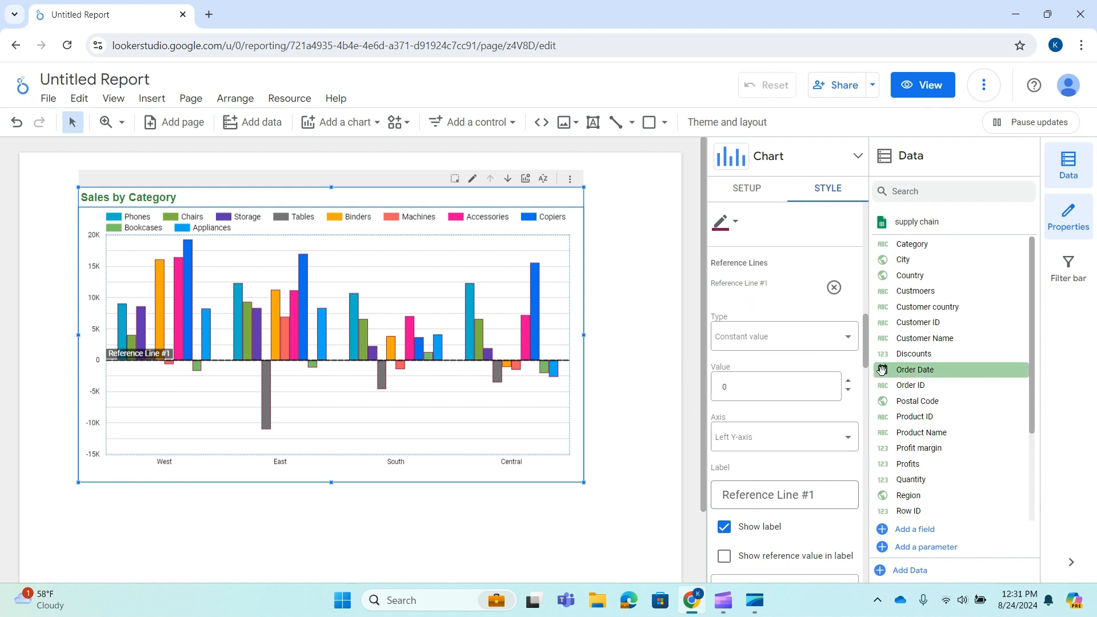
{"action": "left_click", "coordinate": [849, 339]}
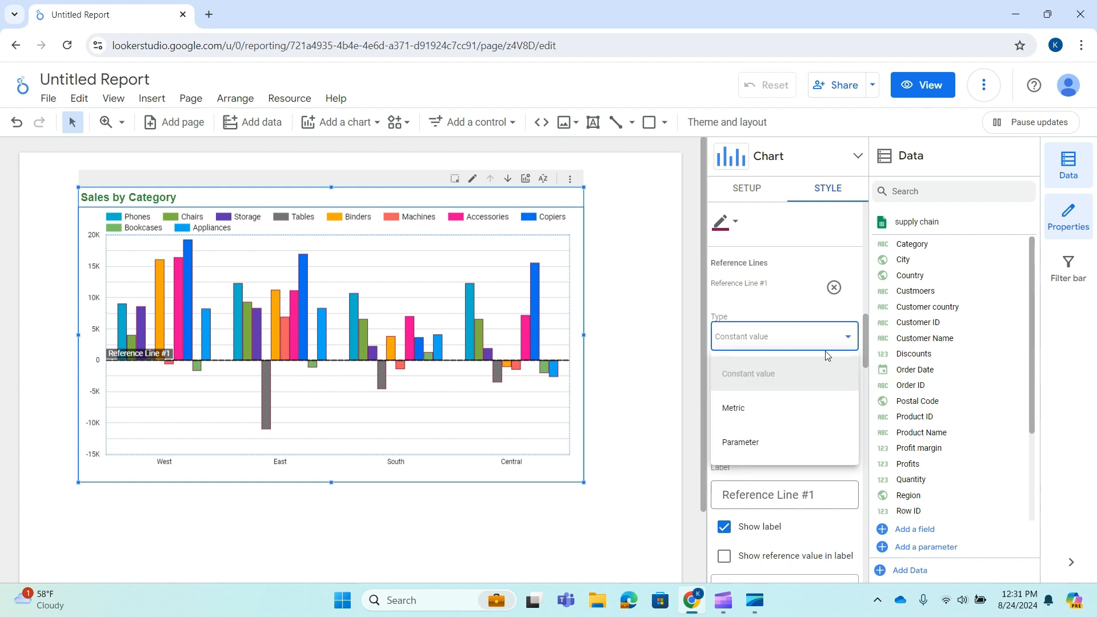
{"action": "left_click", "coordinate": [761, 409]}
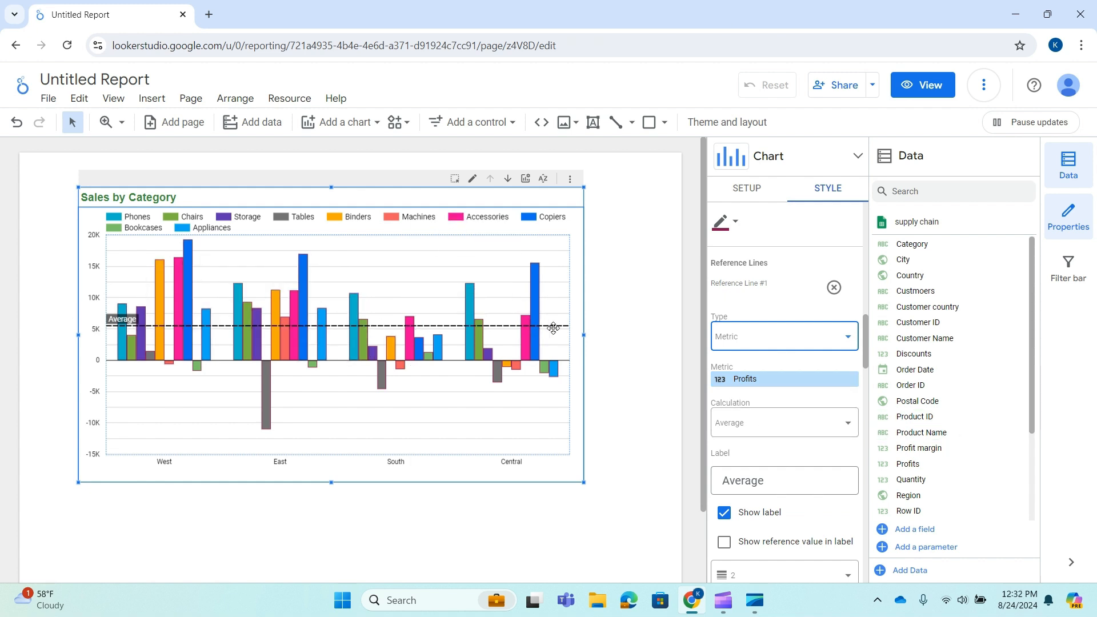
{"action": "scroll", "coordinate": [795, 463], "scroll_direction": "down", "scroll_amount": 1}
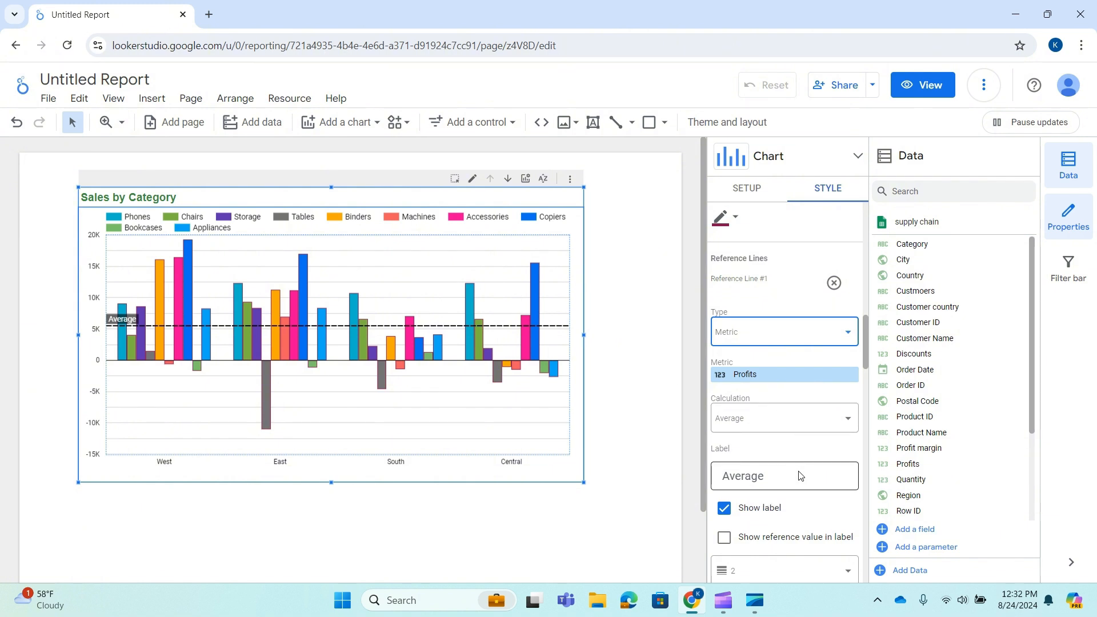
{"action": "left_click", "coordinate": [723, 470]}
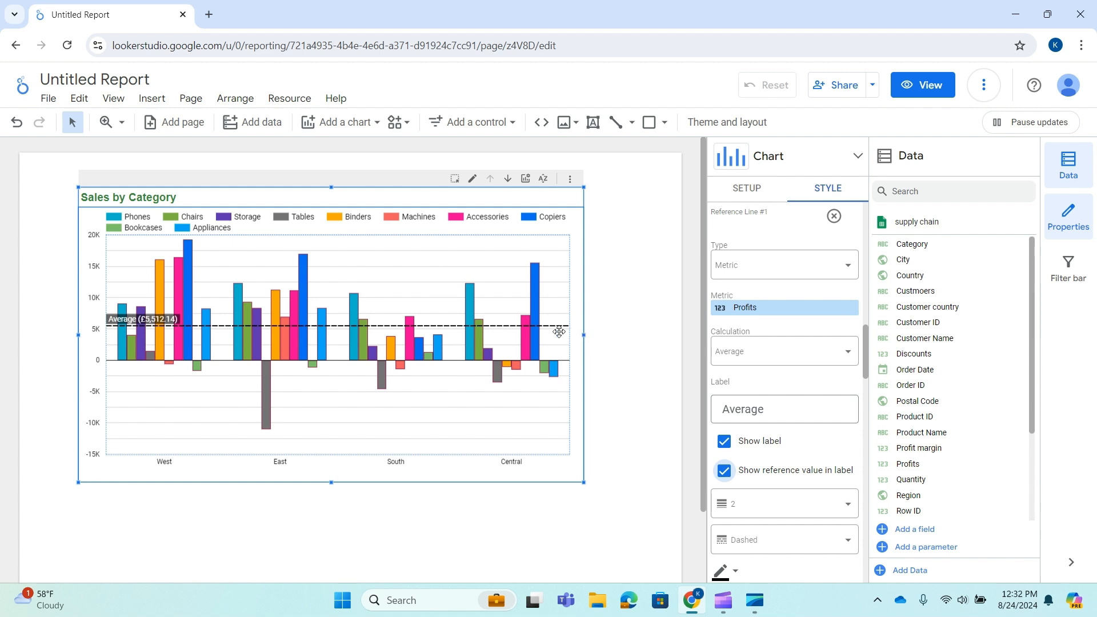
Set the reference line's weight to 4 and, after trying Solid, its line style to Dotted
{"action": "scroll", "coordinate": [833, 424], "scroll_direction": "down", "scroll_amount": 5}
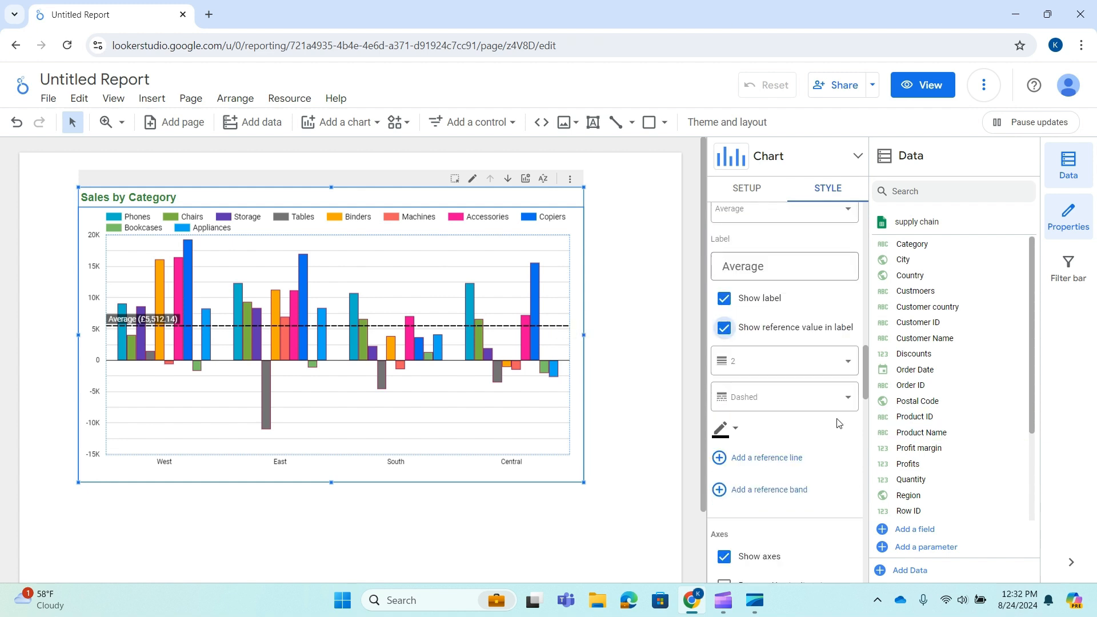
{"action": "scroll", "coordinate": [760, 365], "scroll_direction": "up", "scroll_amount": 2}
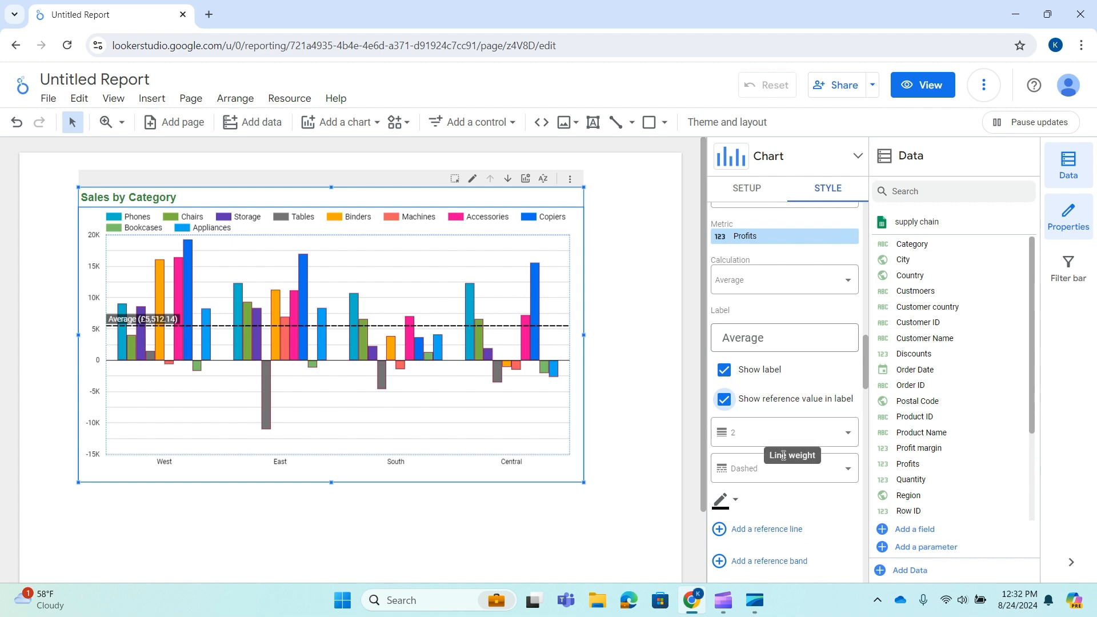
{"action": "left_click", "coordinate": [848, 437]}
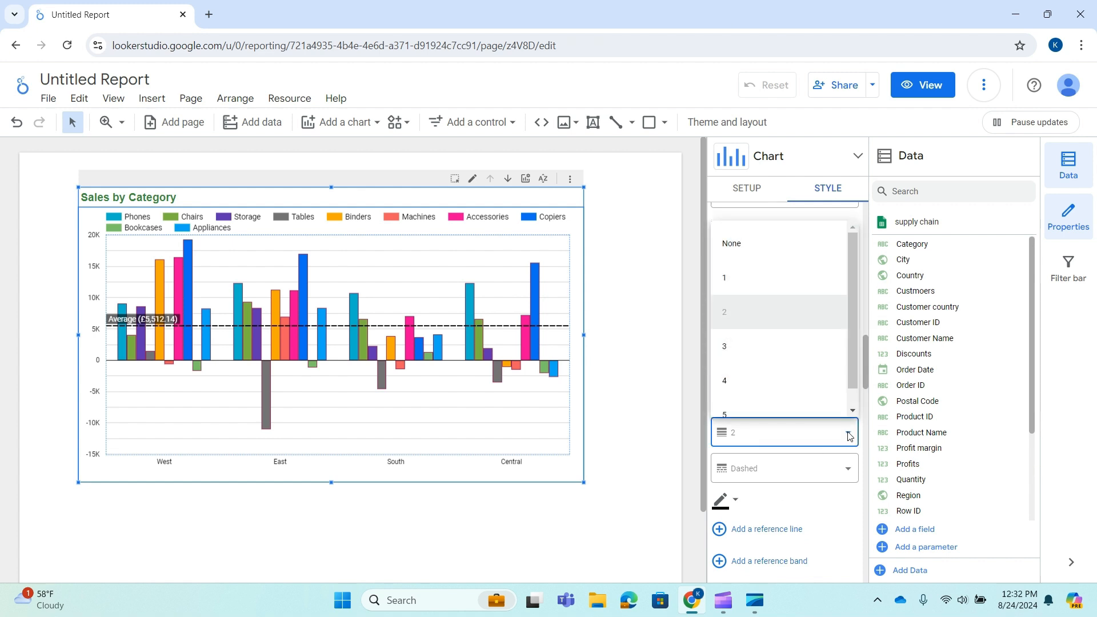
{"action": "left_click", "coordinate": [744, 380]}
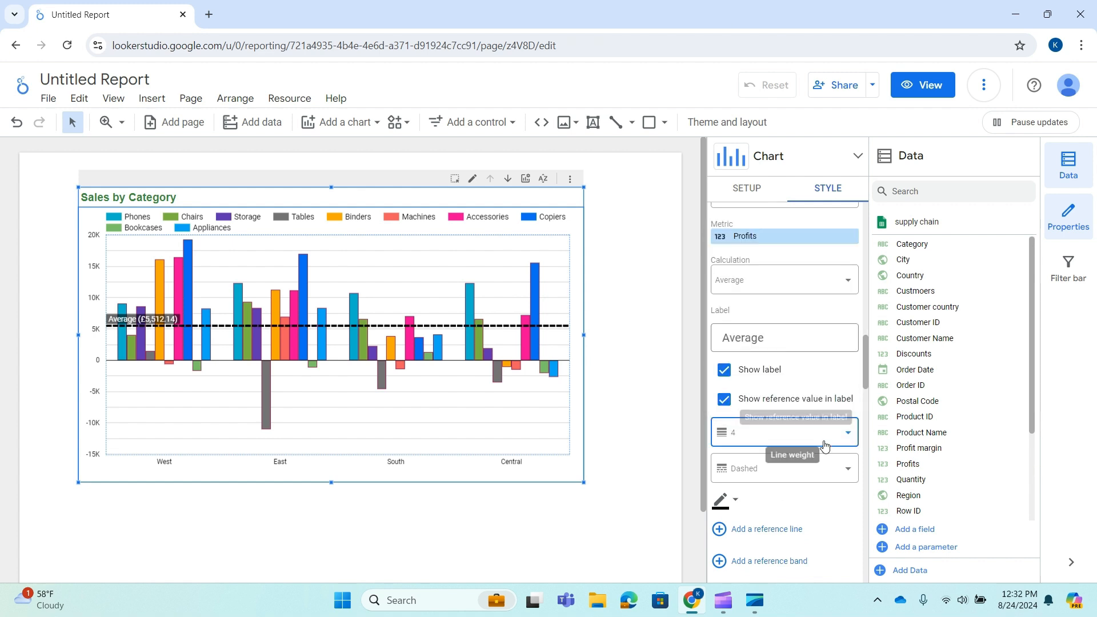
{"action": "left_click", "coordinate": [844, 467]}
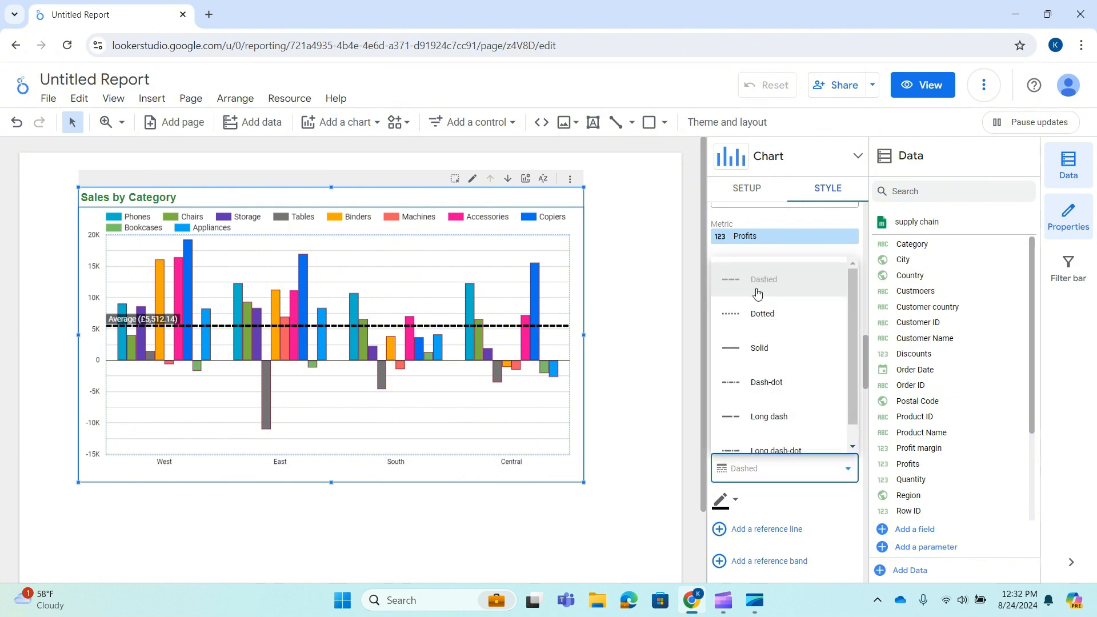
{"action": "left_click", "coordinate": [760, 350]}
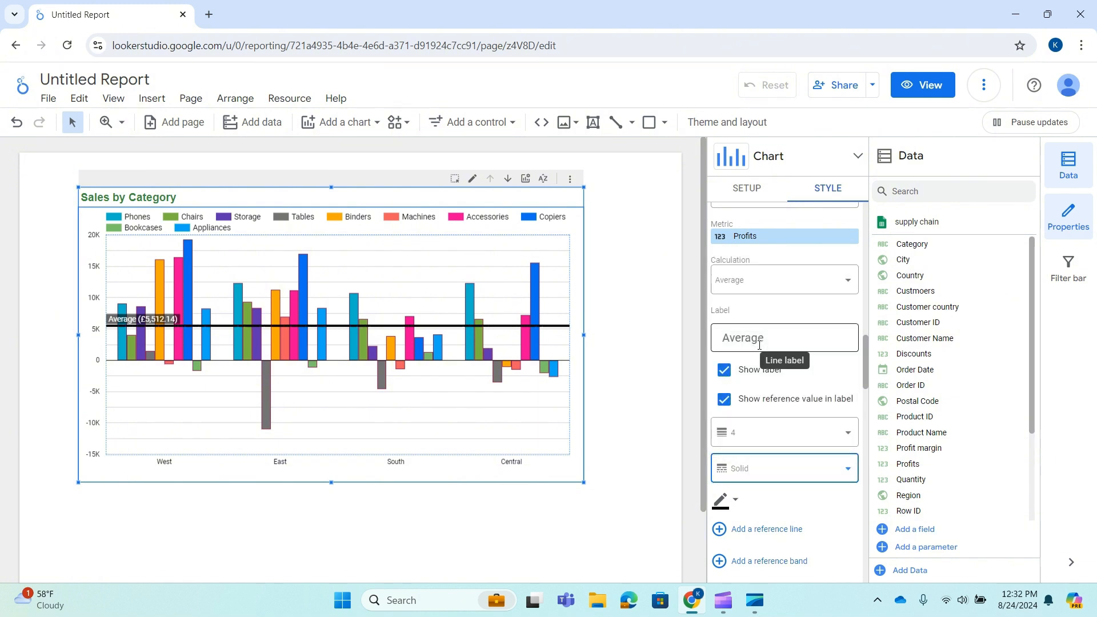
{"action": "left_click", "coordinate": [827, 468]}
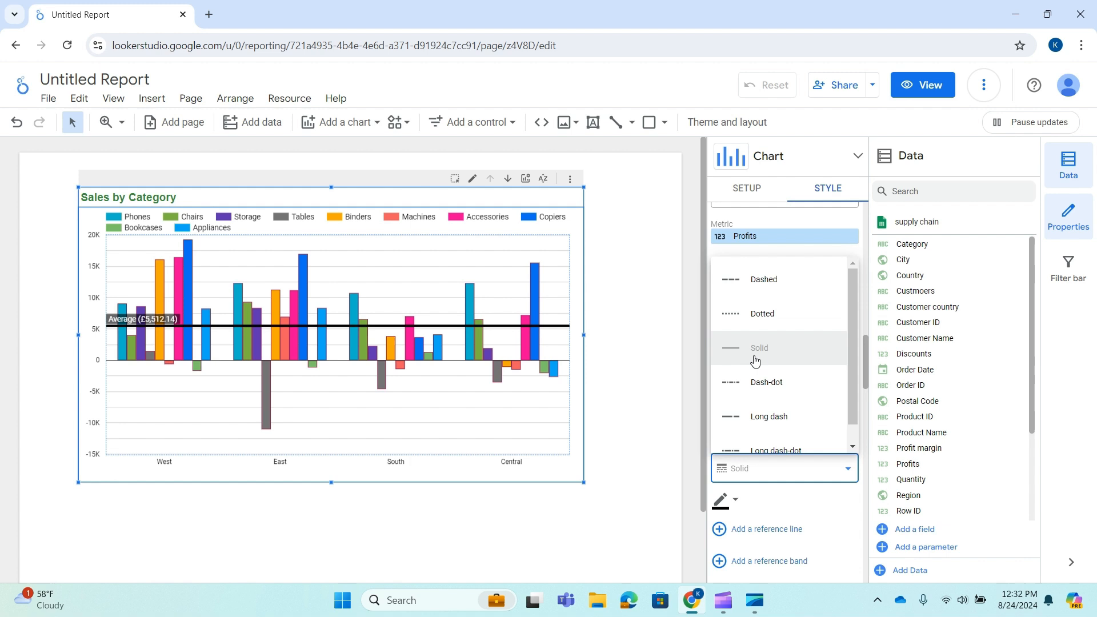
{"action": "left_click", "coordinate": [767, 312]}
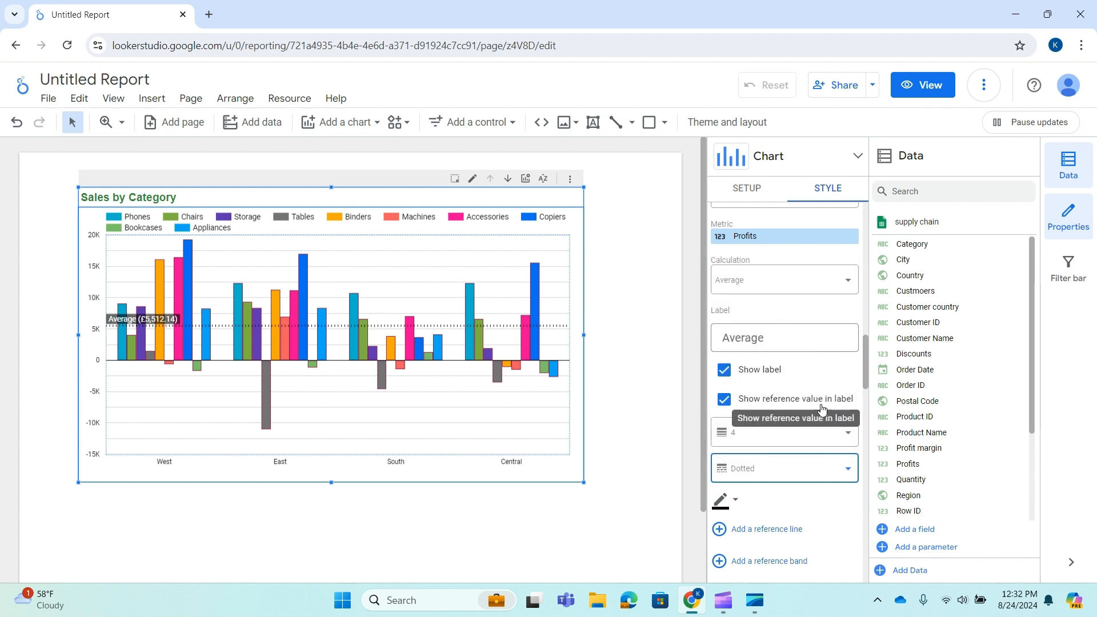
Try hiding the chart's axes and show them again
{"action": "scroll", "coordinate": [785, 409], "scroll_direction": "up", "scroll_amount": 2}
{"action": "scroll", "coordinate": [784, 477], "scroll_direction": "down", "scroll_amount": 5}
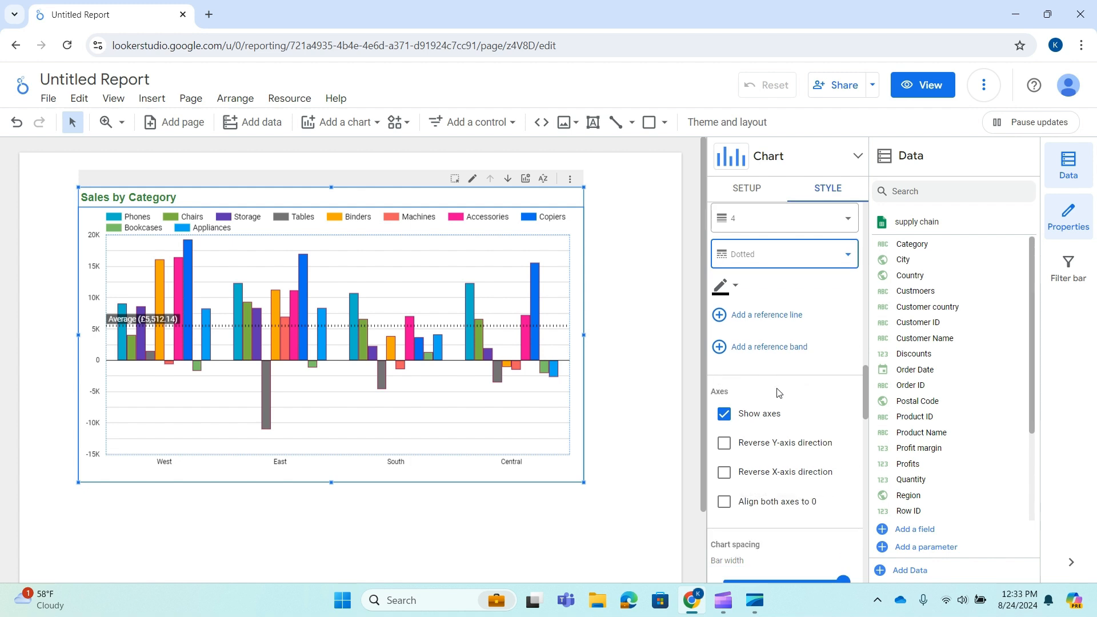
{"action": "scroll", "coordinate": [795, 411], "scroll_direction": "down", "scroll_amount": 1}
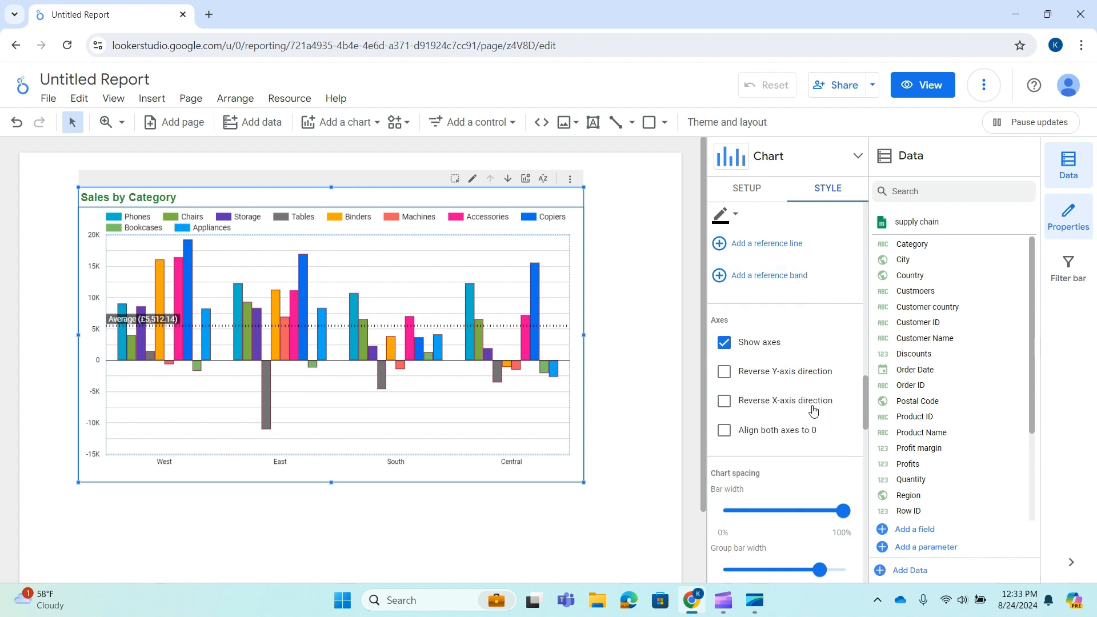
{"action": "scroll", "coordinate": [830, 366], "scroll_direction": "down", "scroll_amount": 1}
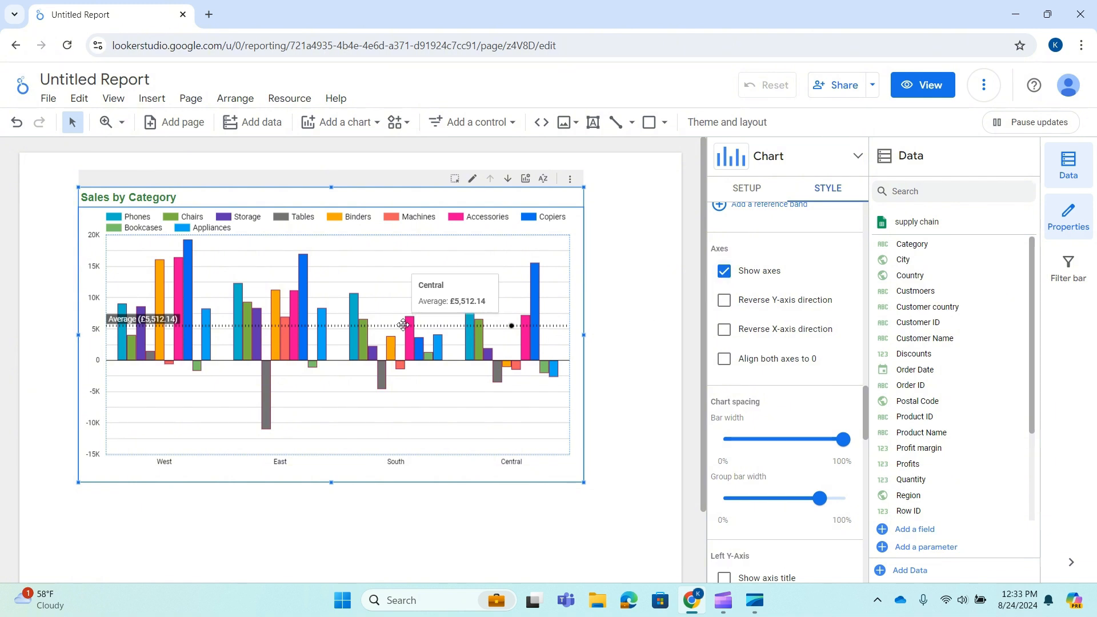
{"action": "left_click", "coordinate": [724, 272]}
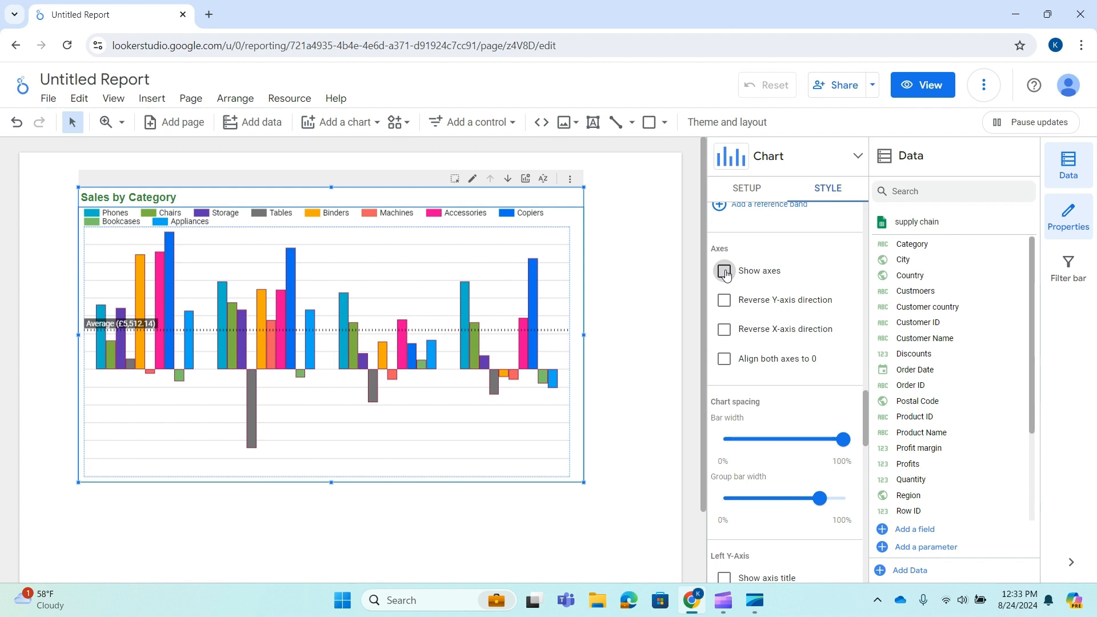
{"action": "left_click", "coordinate": [724, 272]}
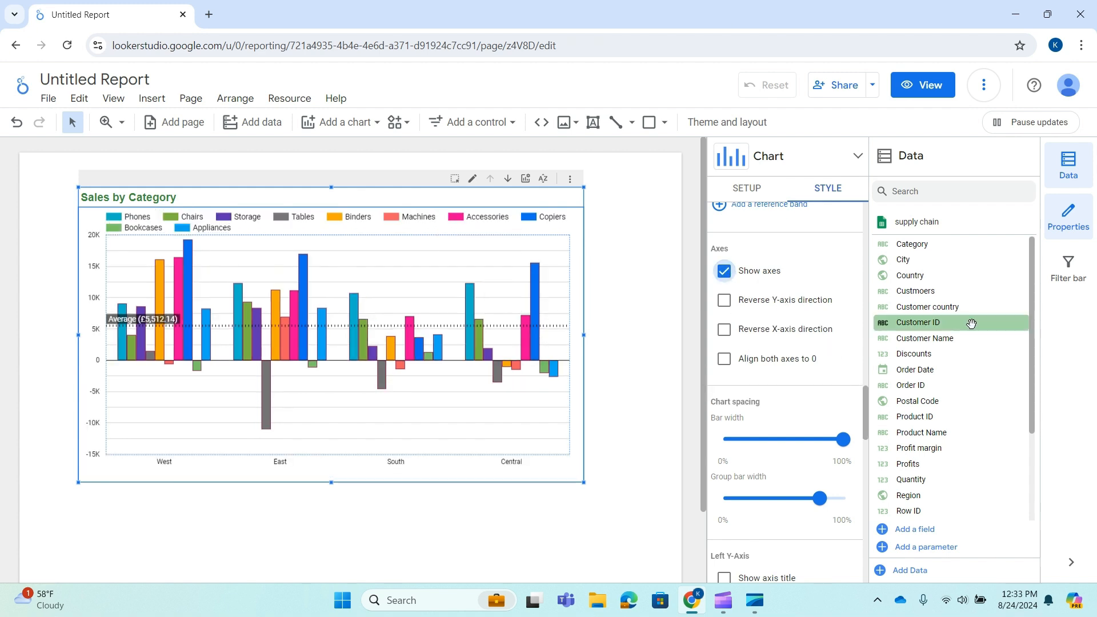
Try reversing the Y-axis direction, reversing the X-axis direction and aligning both axes to 0, turning each option off again
{"action": "left_click", "coordinate": [724, 301]}
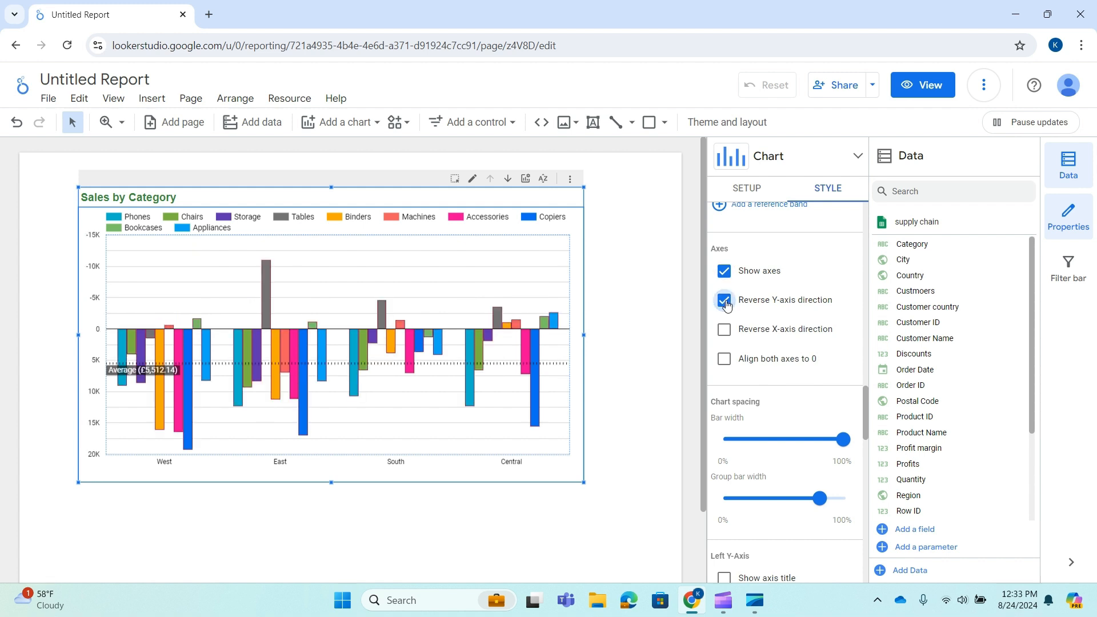
{"action": "left_click", "coordinate": [724, 301]}
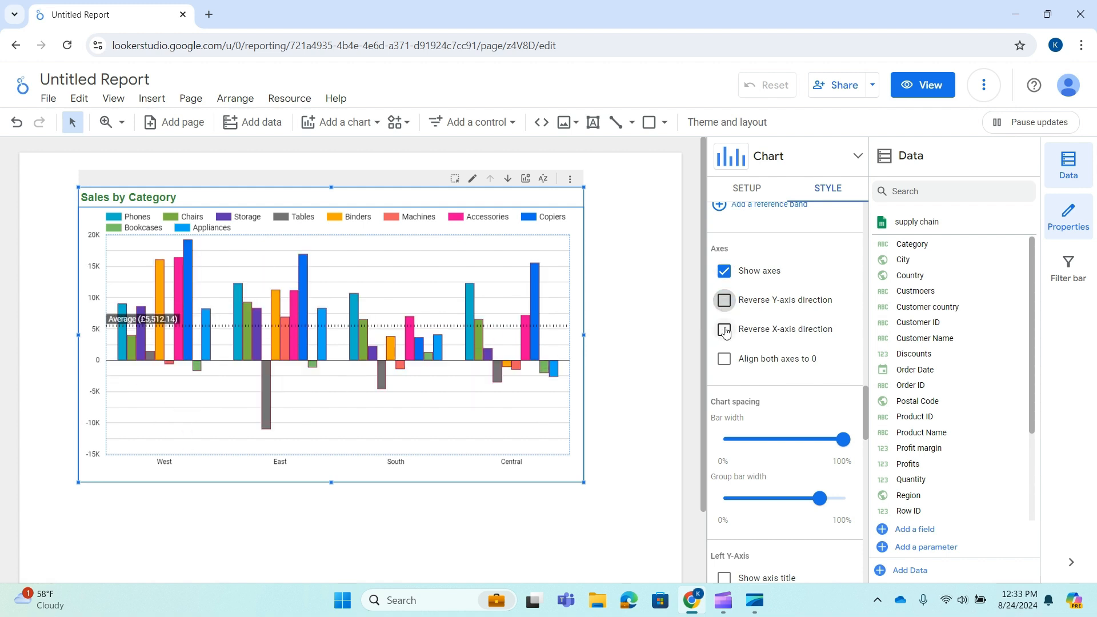
{"action": "left_click", "coordinate": [725, 330]}
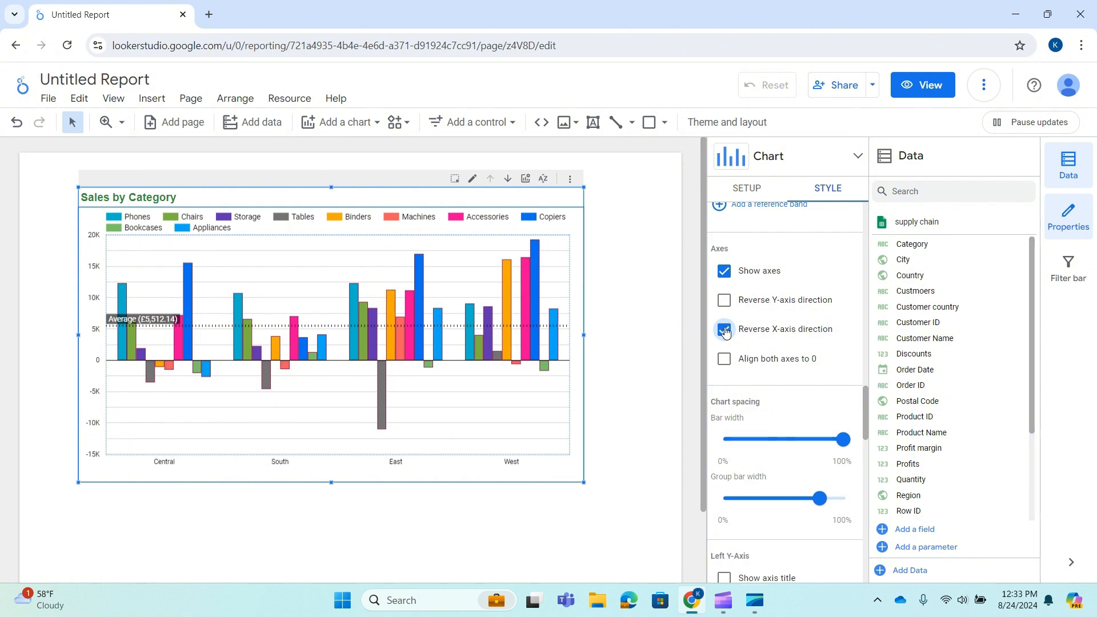
{"action": "left_click", "coordinate": [725, 330]}
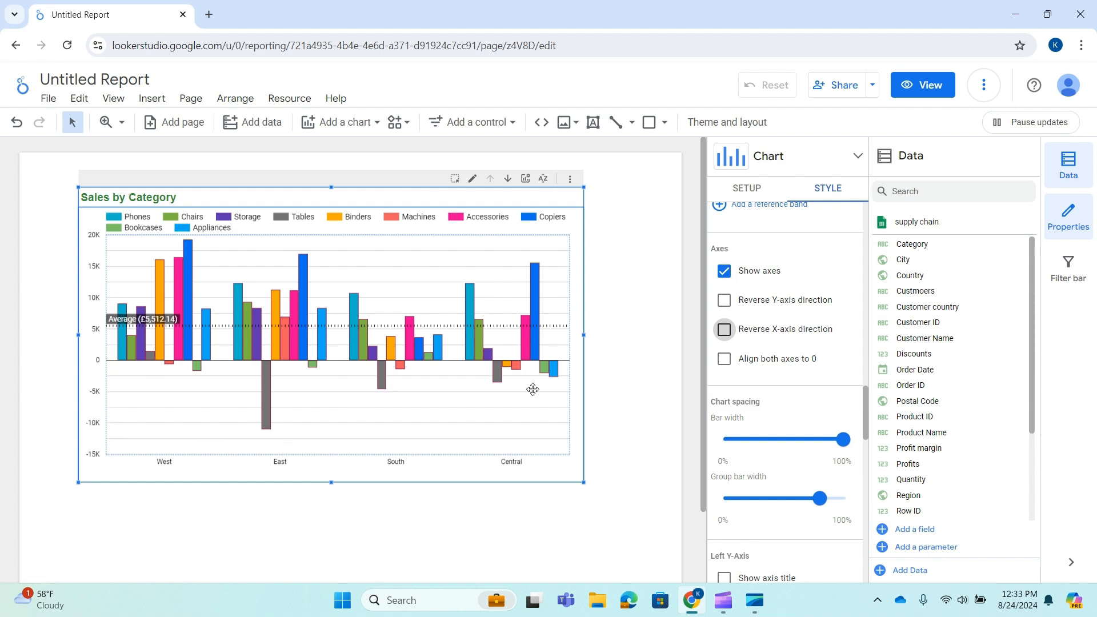
{"action": "left_click", "coordinate": [725, 360]}
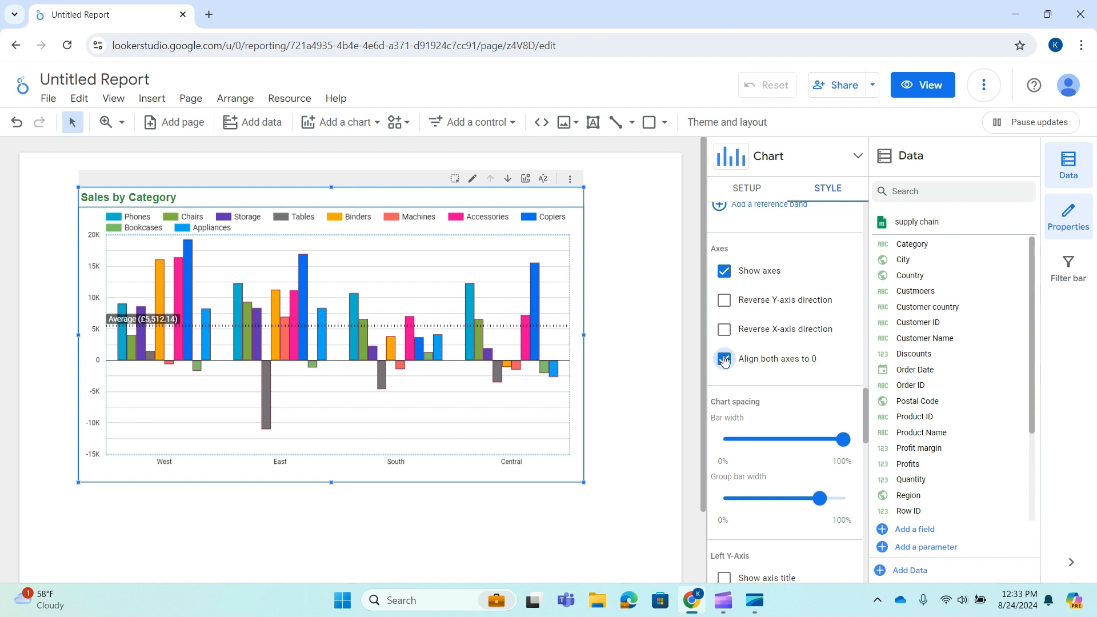
{"action": "left_click", "coordinate": [724, 360]}
Try group bar widths of 46% and 100% and return to 80%, keeping the bar width at 100%
{"action": "scroll", "coordinate": [789, 345], "scroll_direction": "down", "scroll_amount": 3}
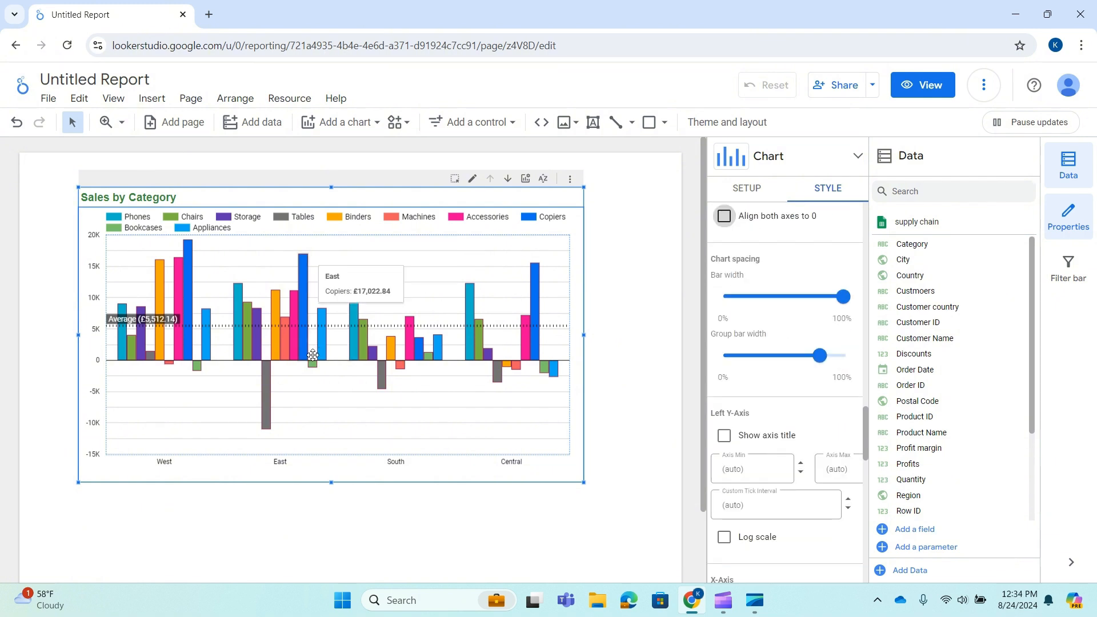
{"action": "left_click", "coordinate": [844, 298]}
{"action": "mouse_move", "coordinate": [844, 302]}
{"action": "left_mouse_down"}
{"action": "mouse_move", "coordinate": [797, 308]}
{"action": "mouse_move", "coordinate": [844, 299]}
{"action": "left_mouse_up"}
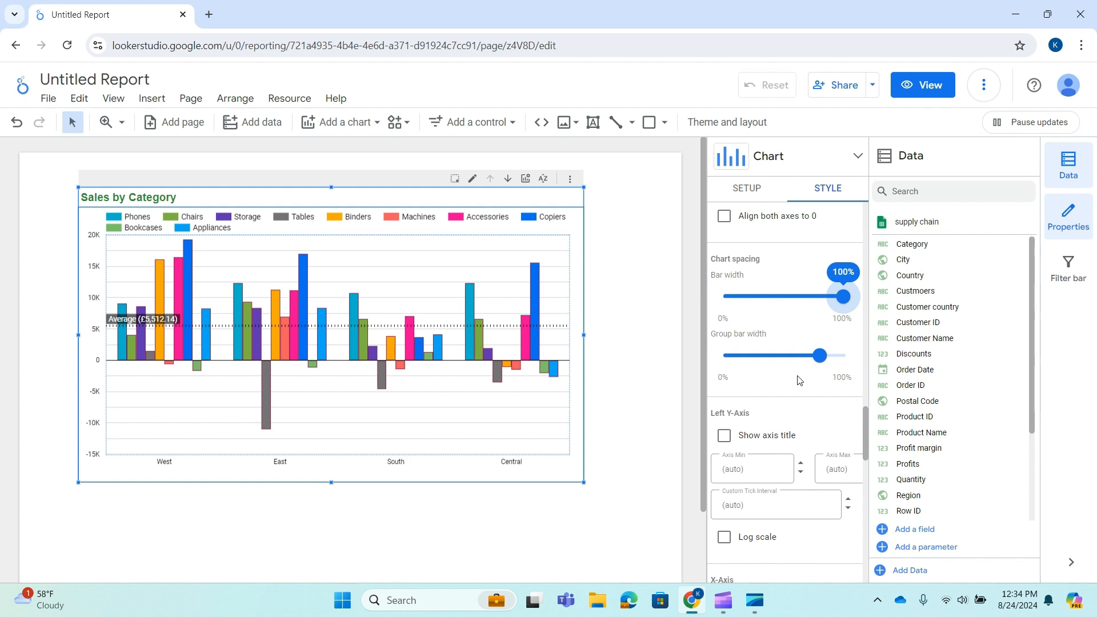
{"action": "scroll", "coordinate": [799, 381], "scroll_direction": "down", "scroll_amount": 2}
{"action": "left_click_drag", "start_coordinate": [819, 284], "coordinate": [781, 297]}
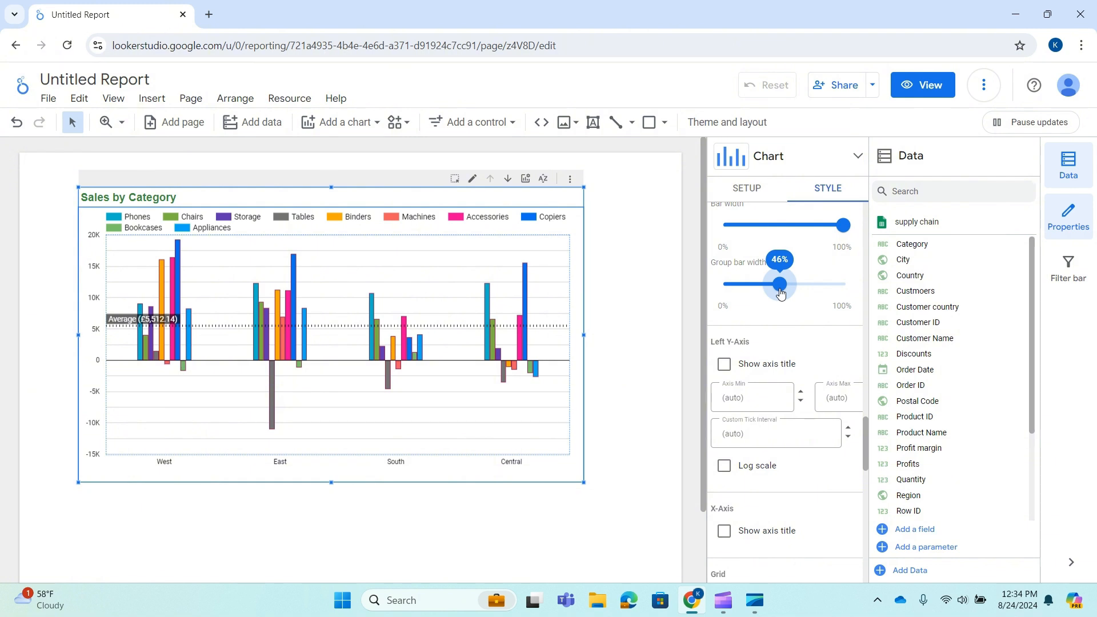
{"action": "left_click_drag", "start_coordinate": [780, 293], "coordinate": [869, 291]}
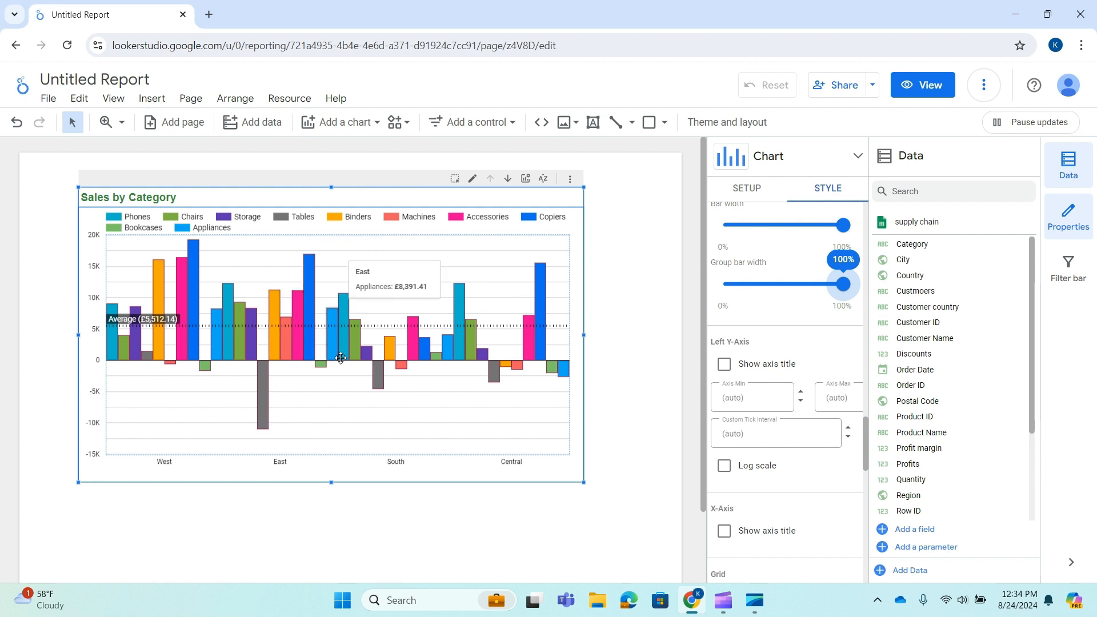
{"action": "left_click_drag", "start_coordinate": [842, 287], "coordinate": [821, 290]}
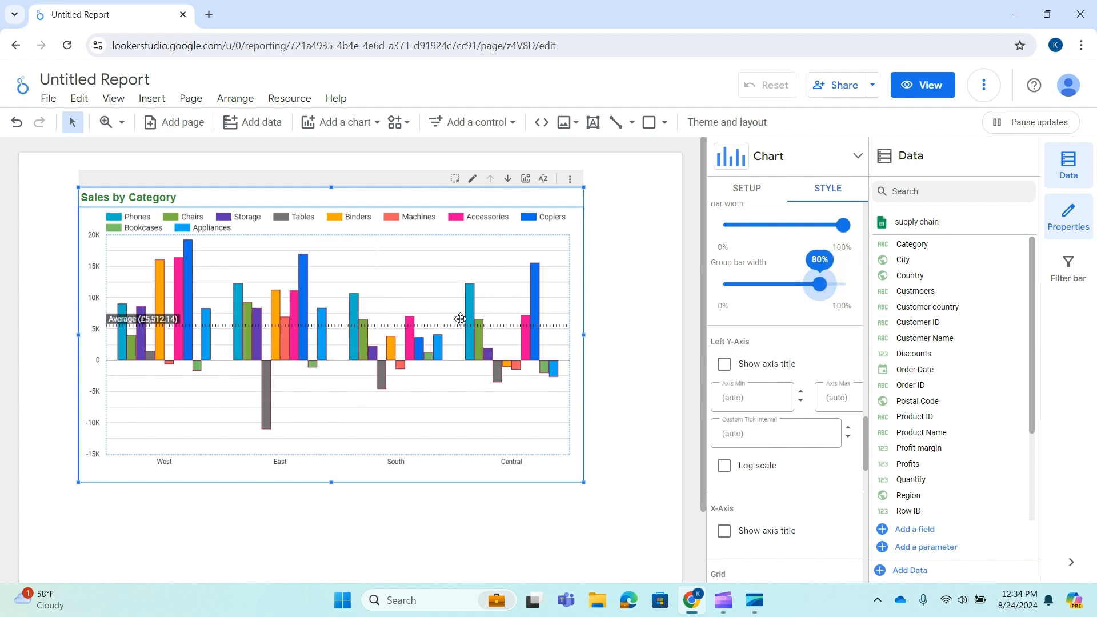
Try showing the left Y-axis title and hide it again
{"action": "scroll", "coordinate": [757, 366], "scroll_direction": "down", "scroll_amount": 2}
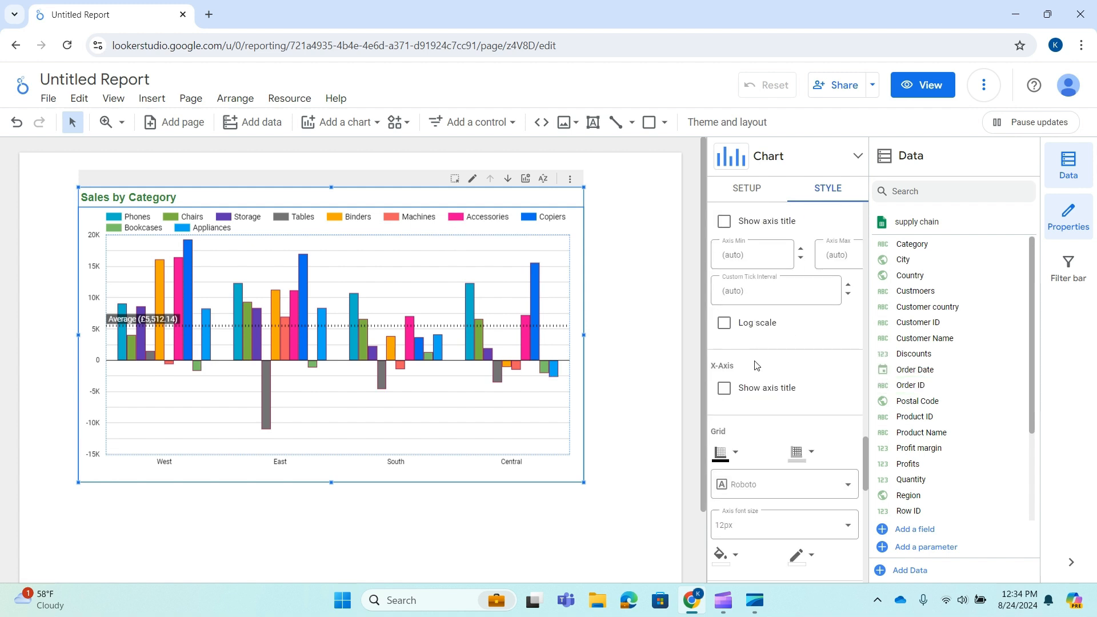
{"action": "scroll", "coordinate": [749, 367], "scroll_direction": "up", "scroll_amount": 1}
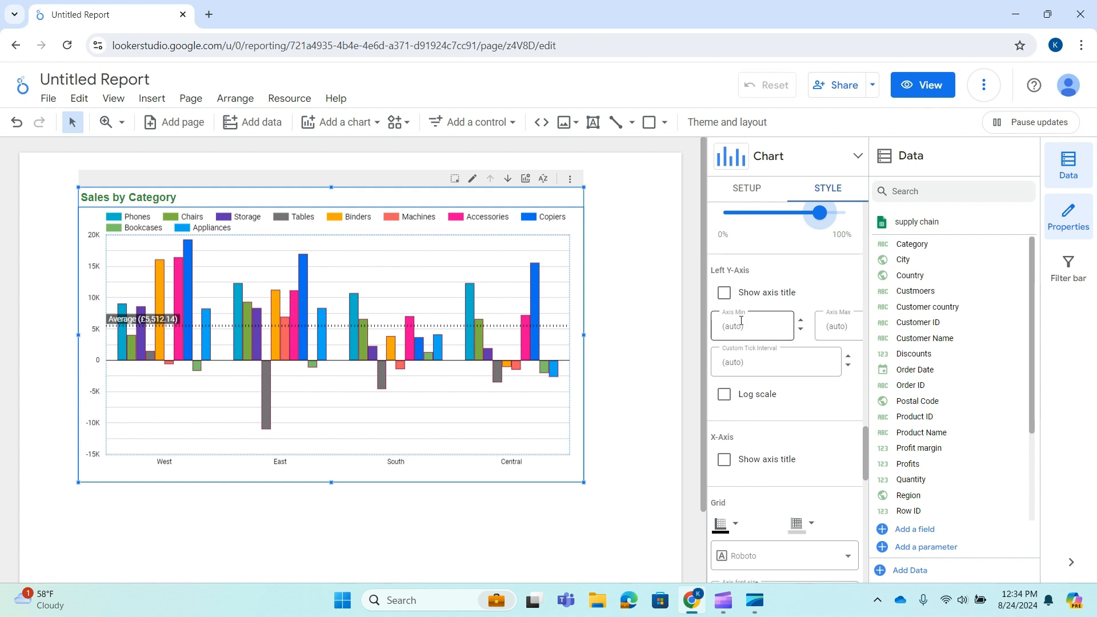
{"action": "left_click", "coordinate": [725, 294]}
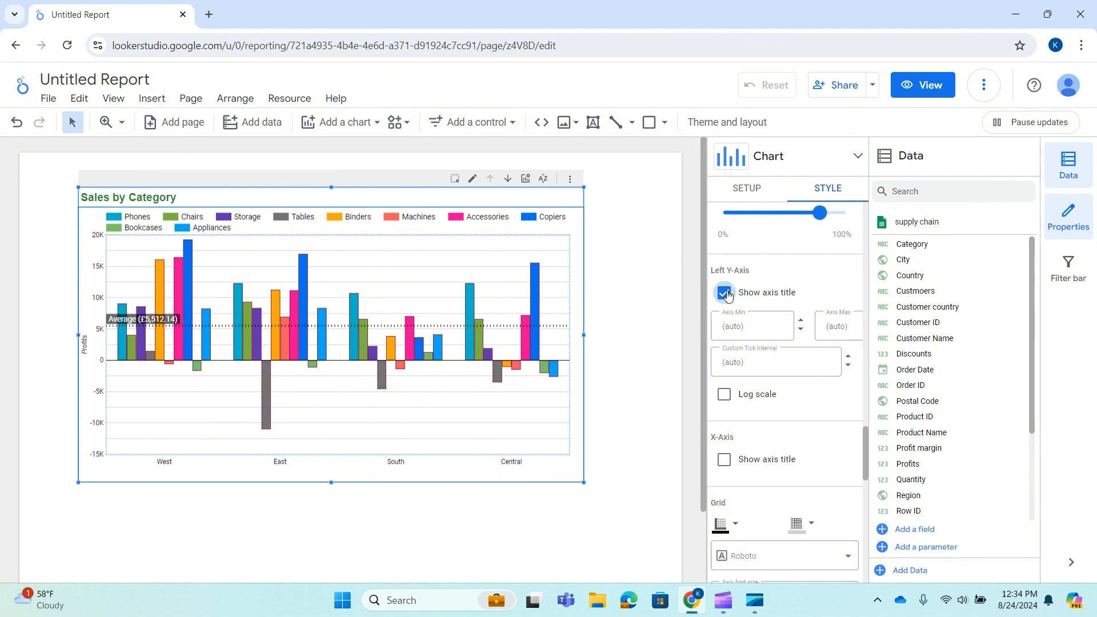
{"action": "left_click", "coordinate": [726, 294]}
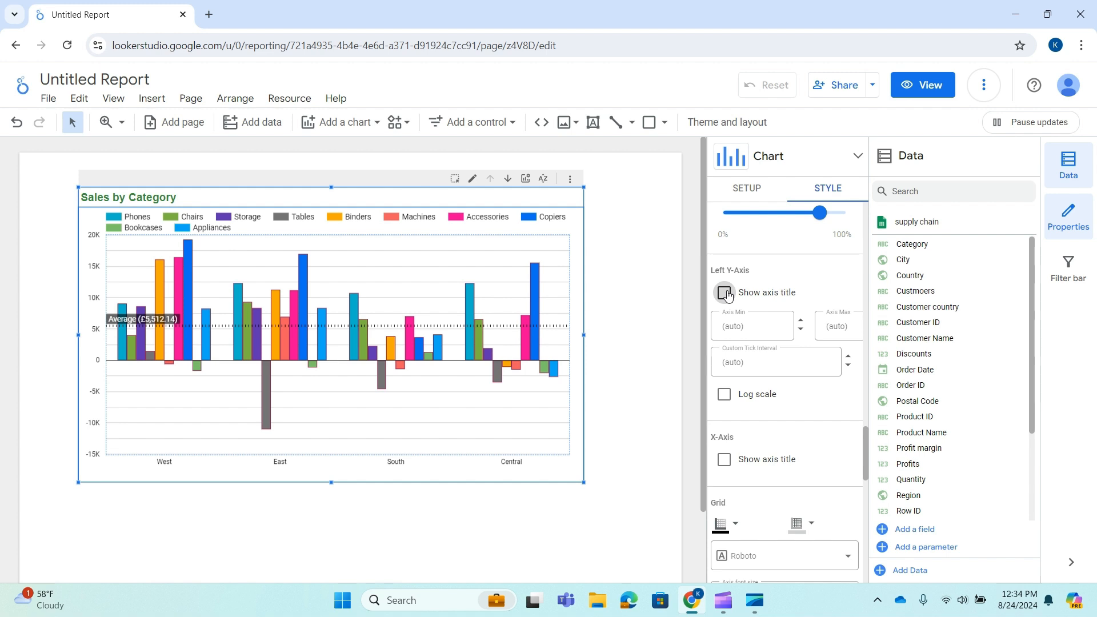
{"action": "left_click", "coordinate": [726, 294]}
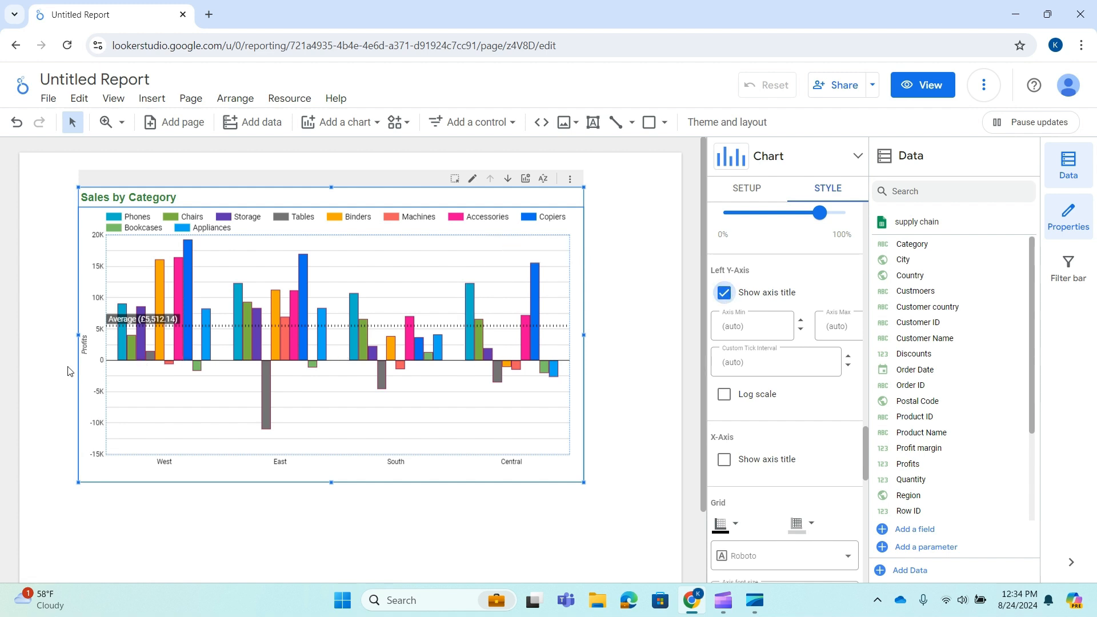
{"action": "left_click", "coordinate": [724, 293]}
{"action": "left_click", "coordinate": [723, 303]}
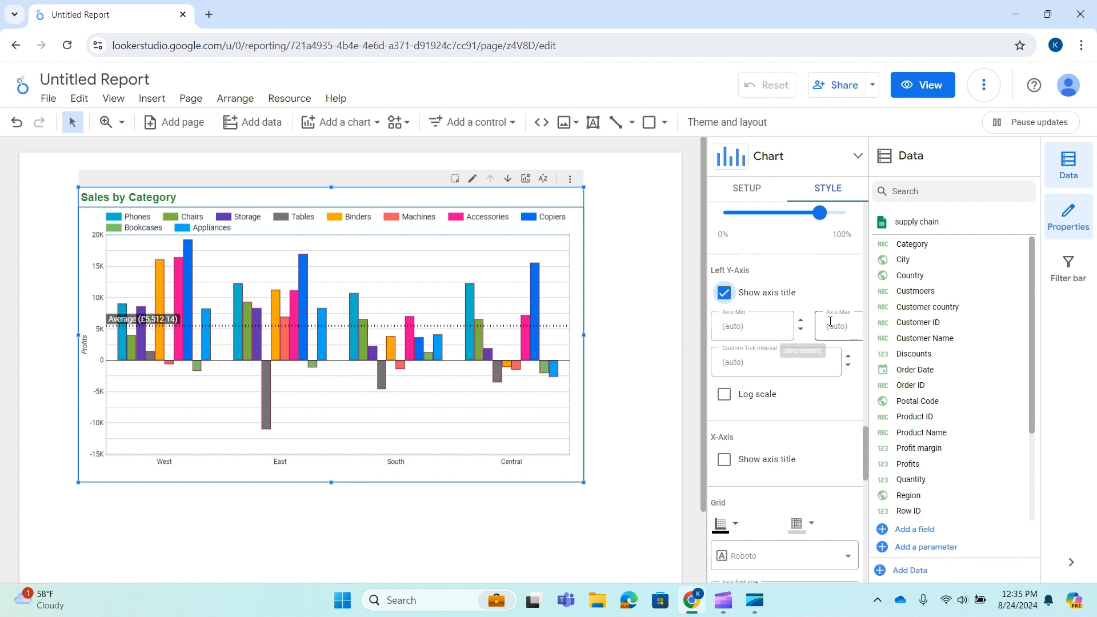
{"action": "left_click", "coordinate": [725, 293]}
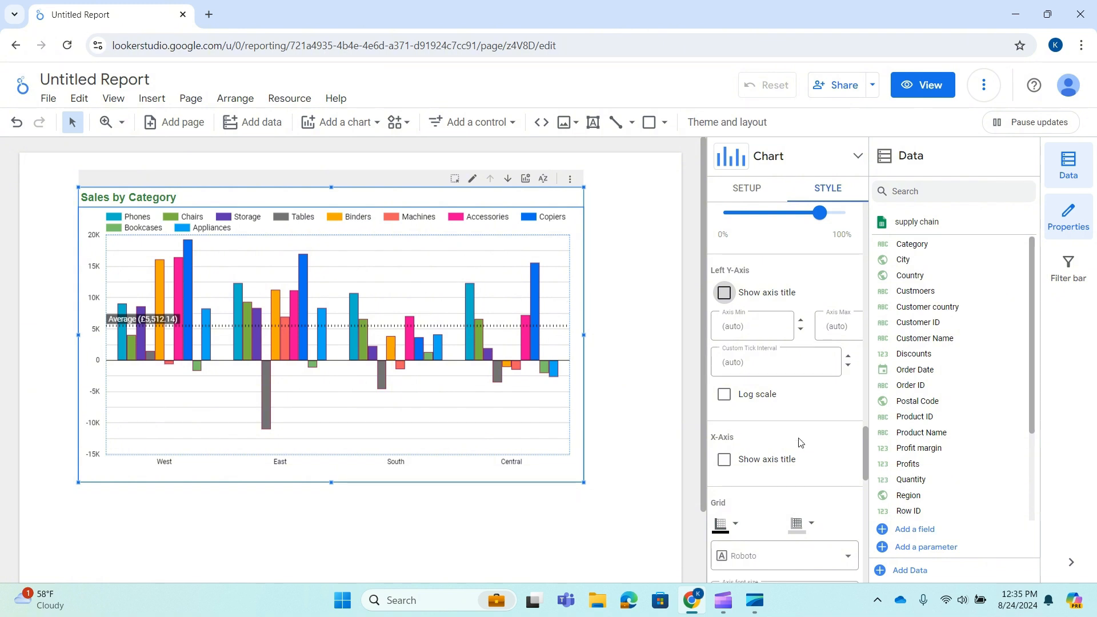
Try showing the X-axis title and hide it again
{"action": "scroll", "coordinate": [792, 414], "scroll_direction": "down", "scroll_amount": 1}
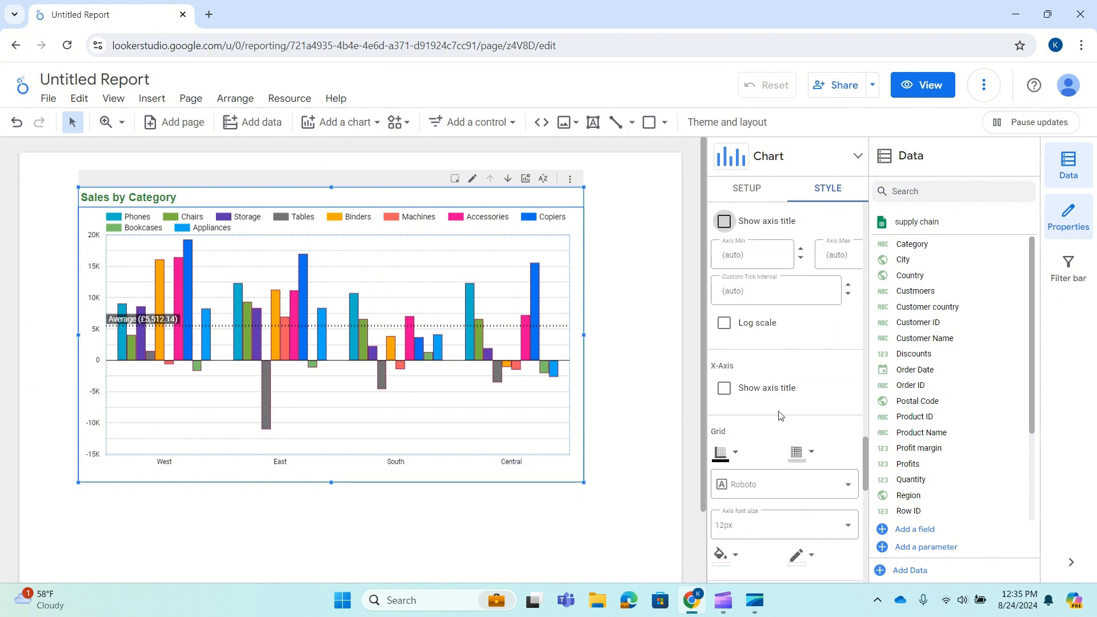
{"action": "left_click", "coordinate": [724, 389]}
{"action": "left_click", "coordinate": [725, 389]}
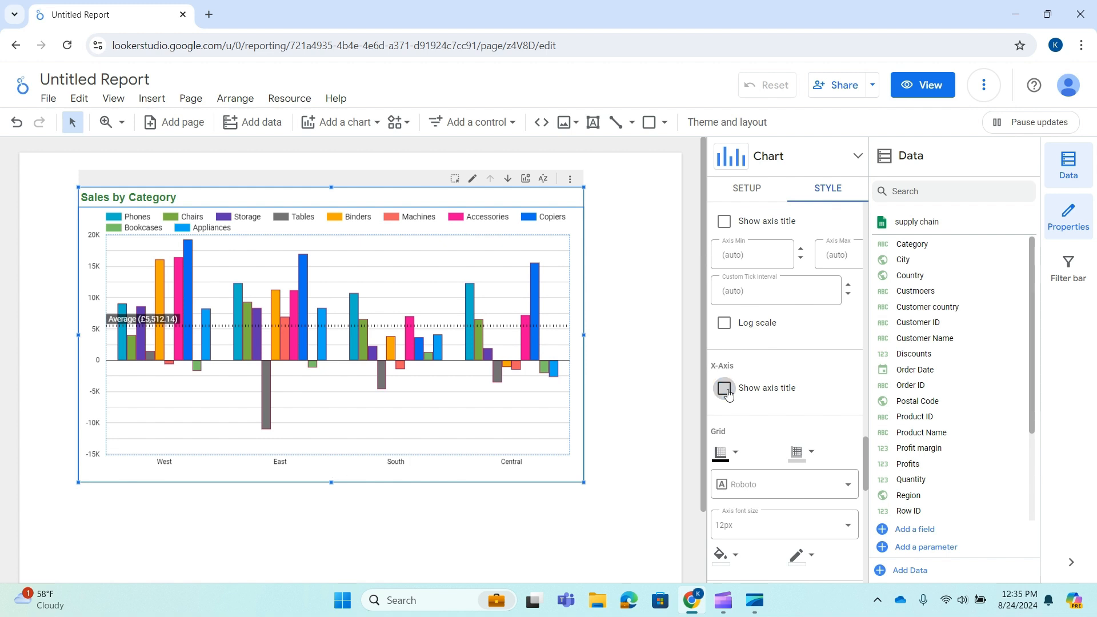
Try a dark red axis color and reset it to the default
{"action": "scroll", "coordinate": [768, 421], "scroll_direction": "down", "scroll_amount": 2}
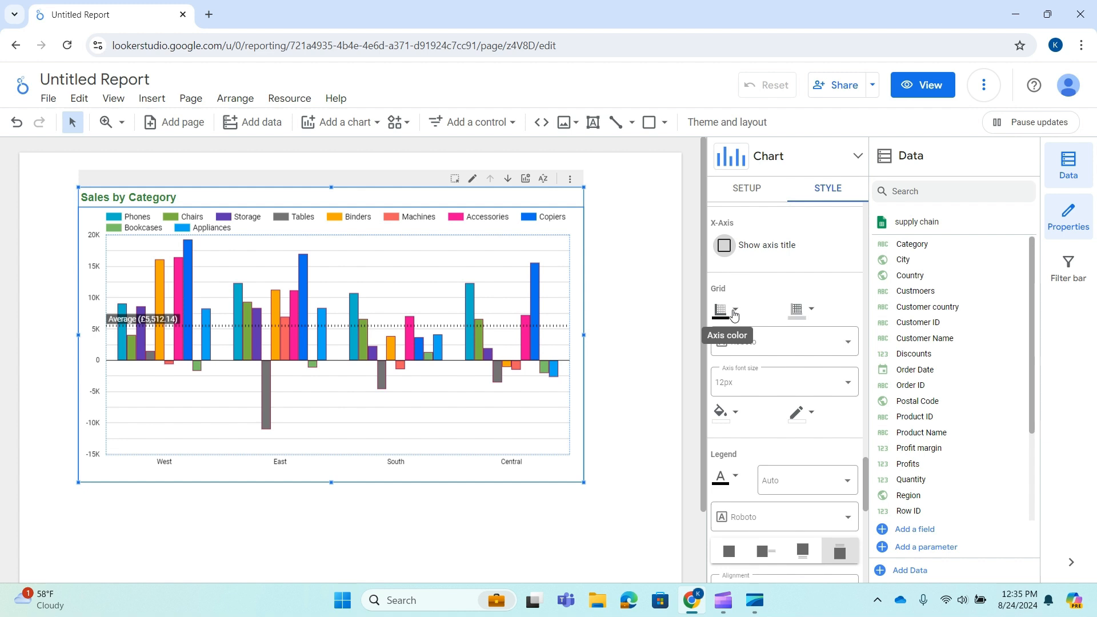
{"action": "left_click", "coordinate": [734, 312]}
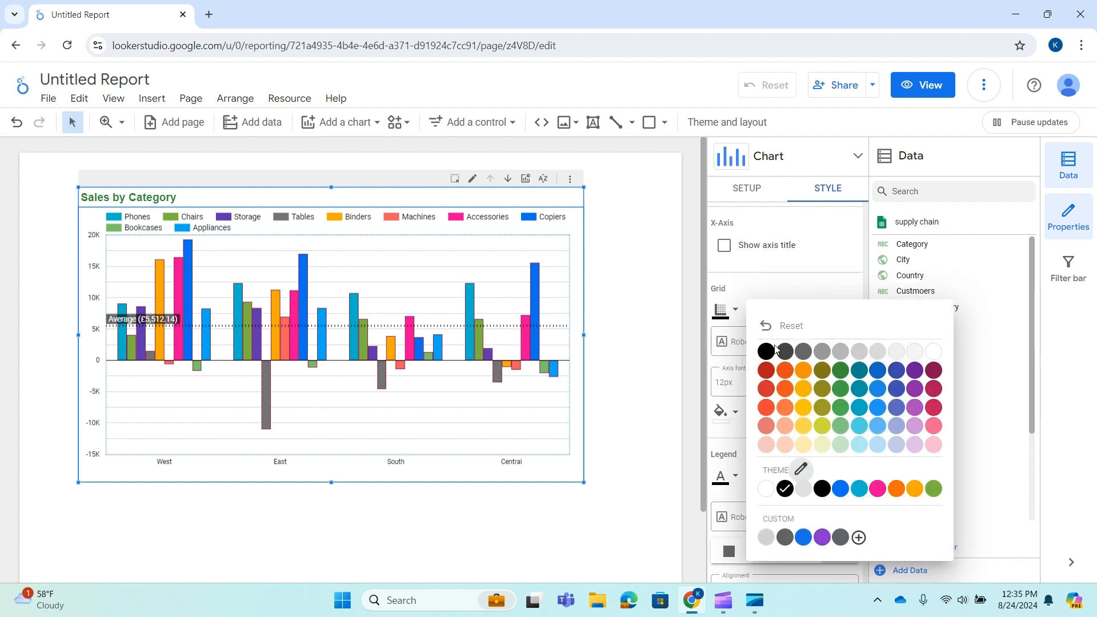
{"action": "left_click", "coordinate": [766, 372]}
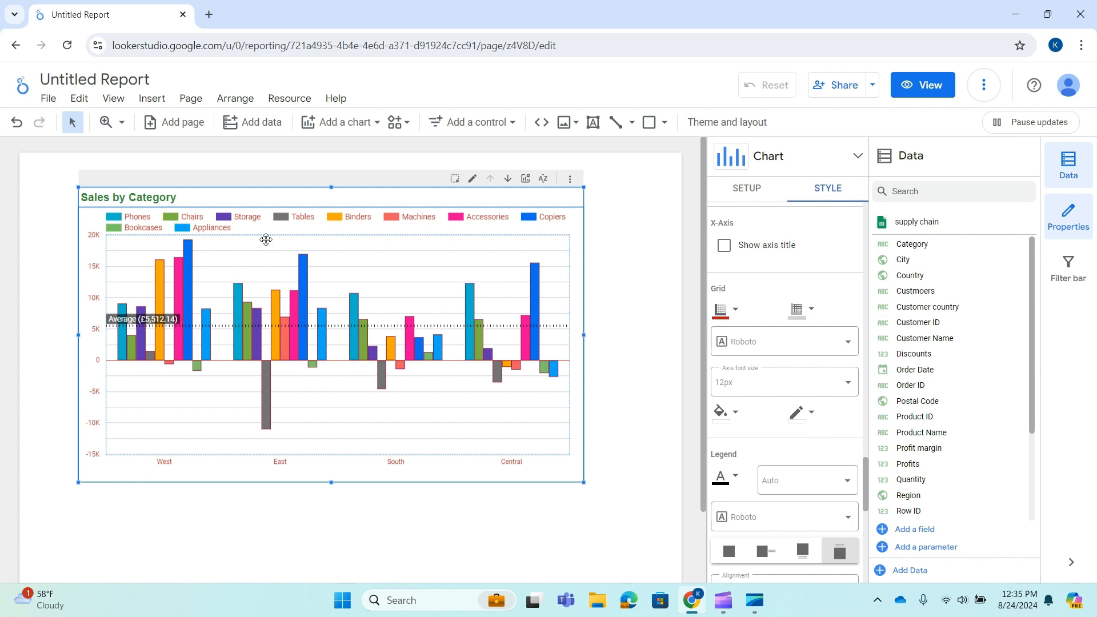
{"action": "left_click", "coordinate": [730, 314]}
{"action": "left_click", "coordinate": [807, 331]}
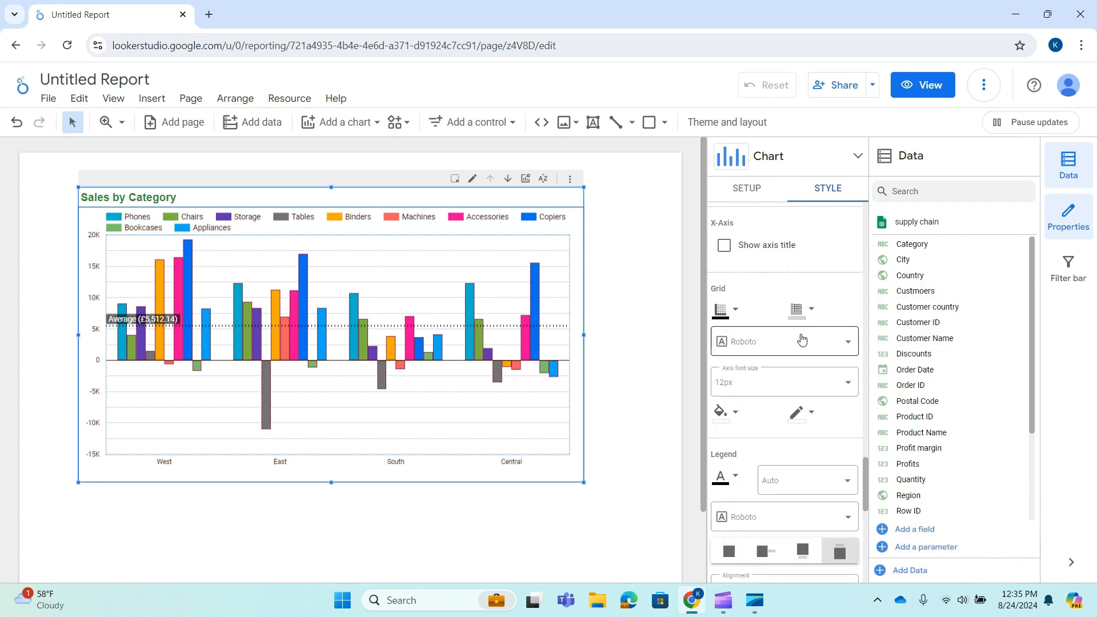
Set the chart's grid color to dark gray, after trying Transparent
{"action": "left_click", "coordinate": [811, 309]}
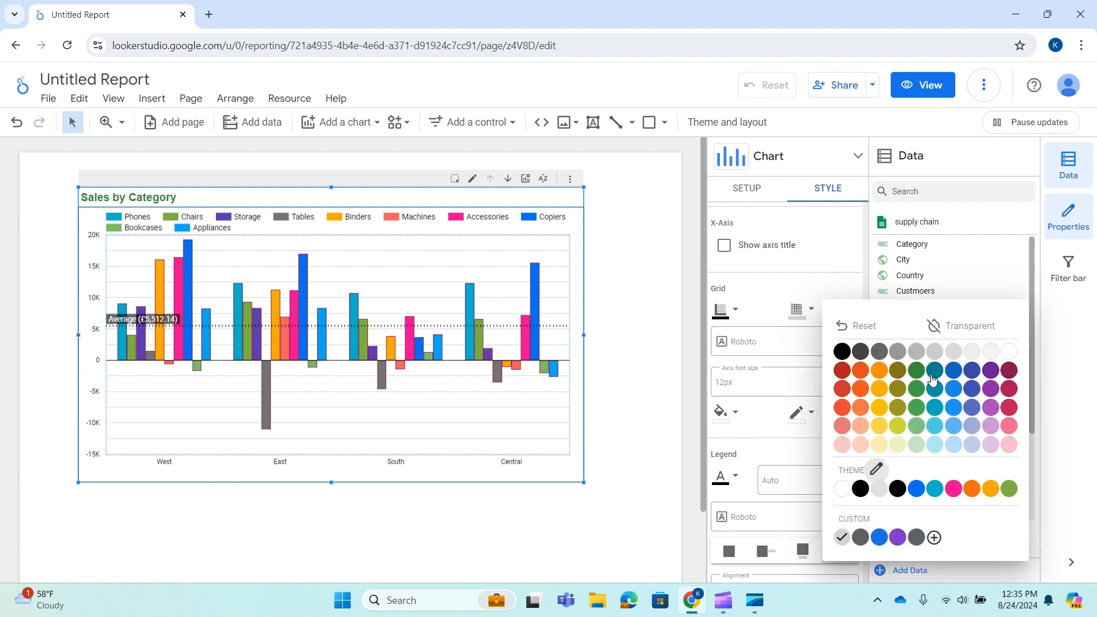
{"action": "left_click", "coordinate": [861, 352]}
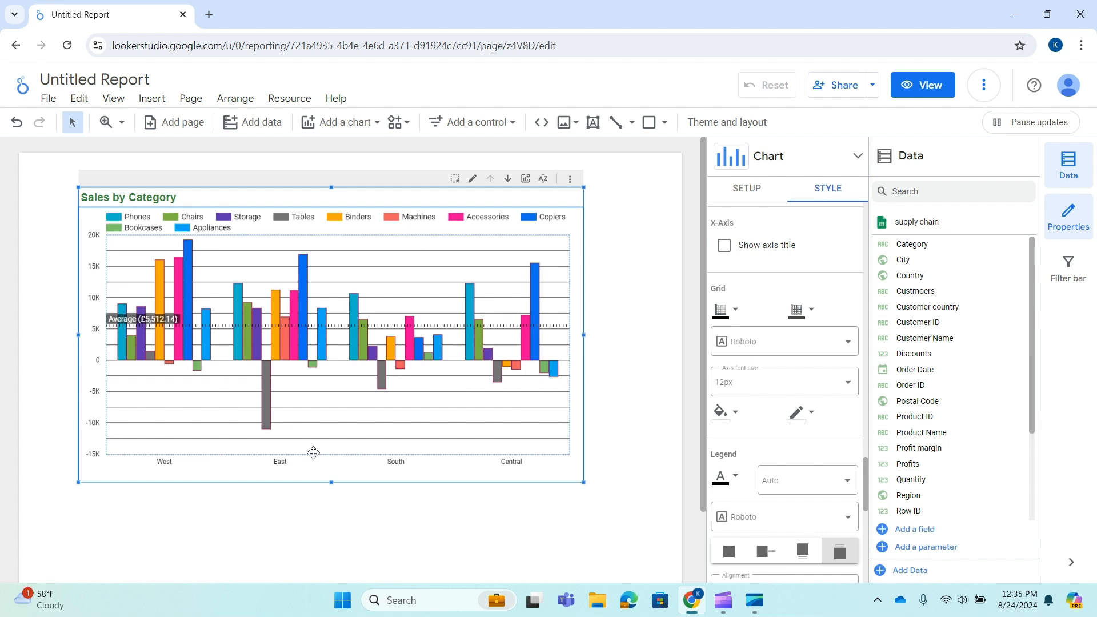
{"action": "left_click", "coordinate": [815, 318]}
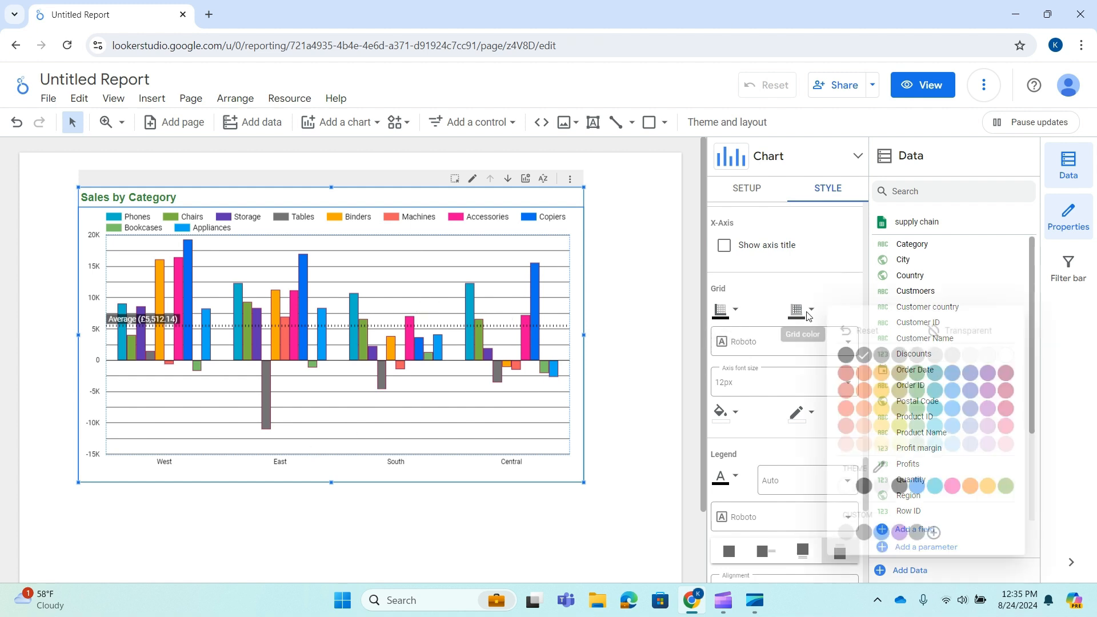
{"action": "left_click", "coordinate": [953, 331]}
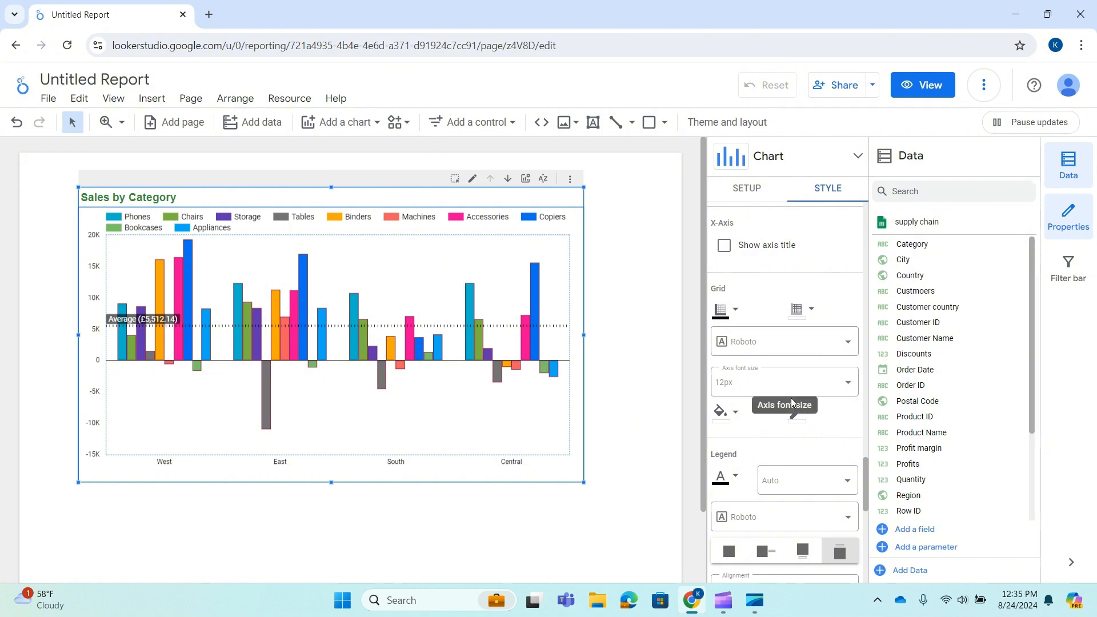
{"action": "left_click", "coordinate": [810, 310]}
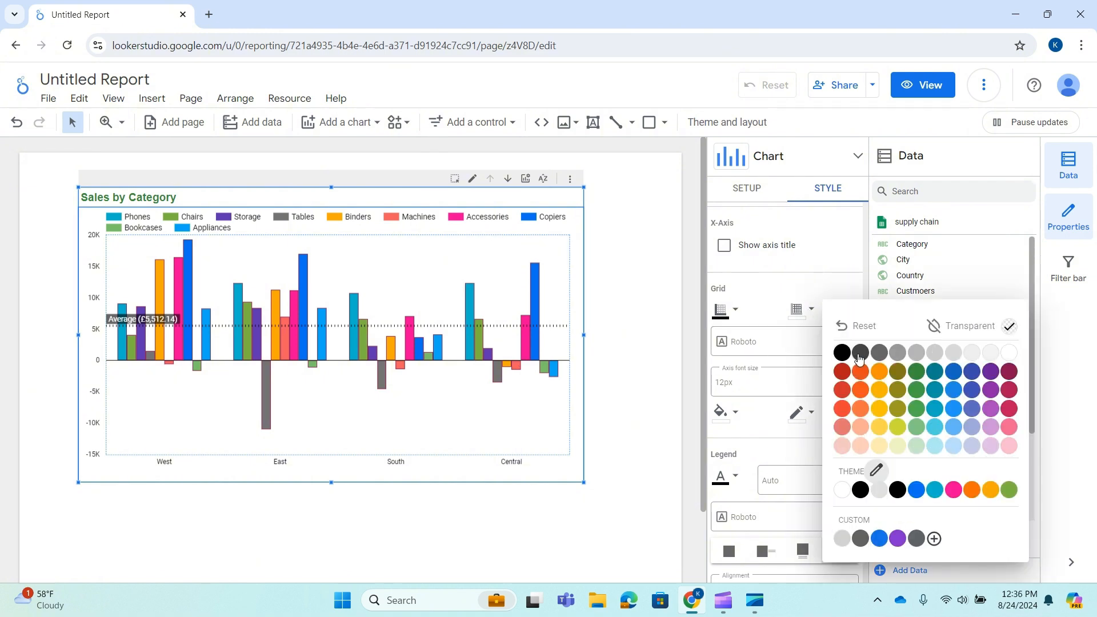
{"action": "left_click", "coordinate": [859, 354]}
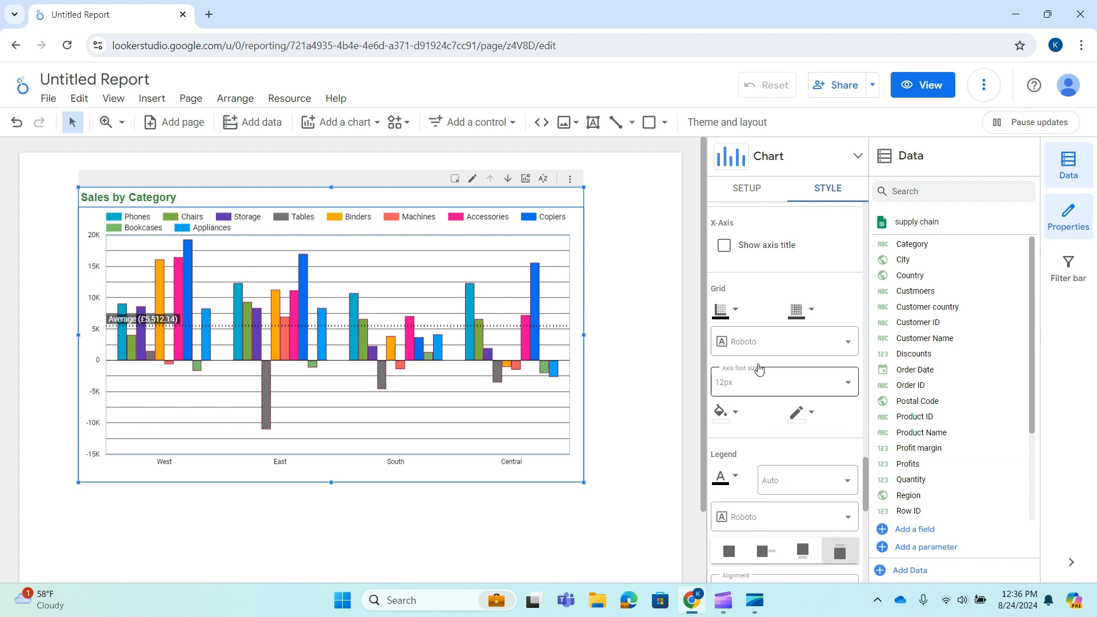
Give the plot area a light indigo background color and a red border color
{"action": "left_click", "coordinate": [766, 344]}
{"action": "left_click", "coordinate": [766, 344]}
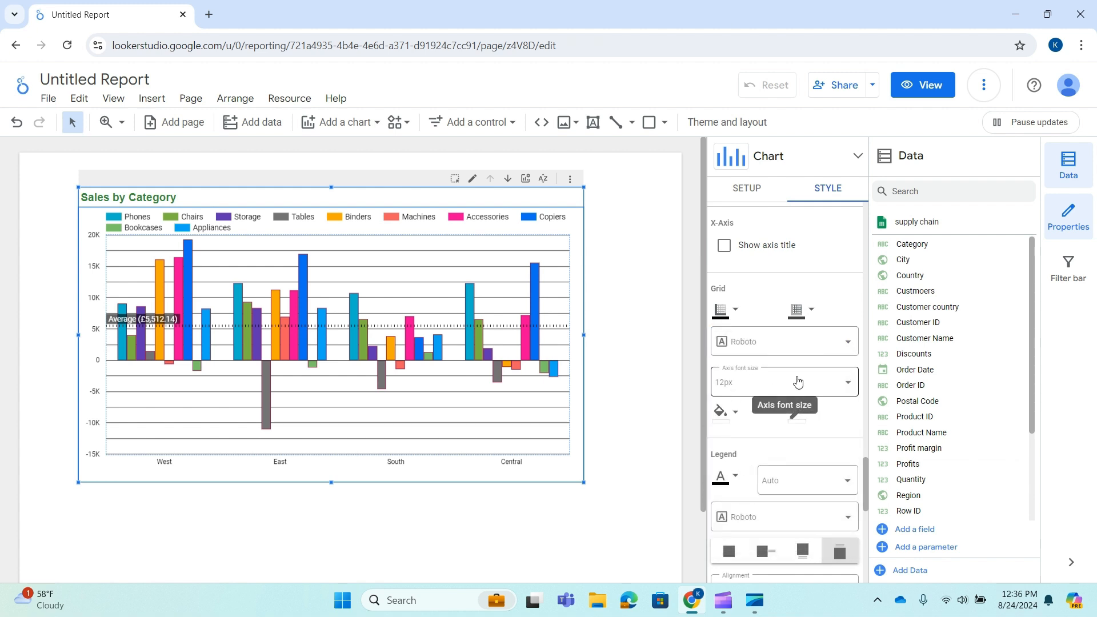
{"action": "left_click", "coordinate": [727, 421]}
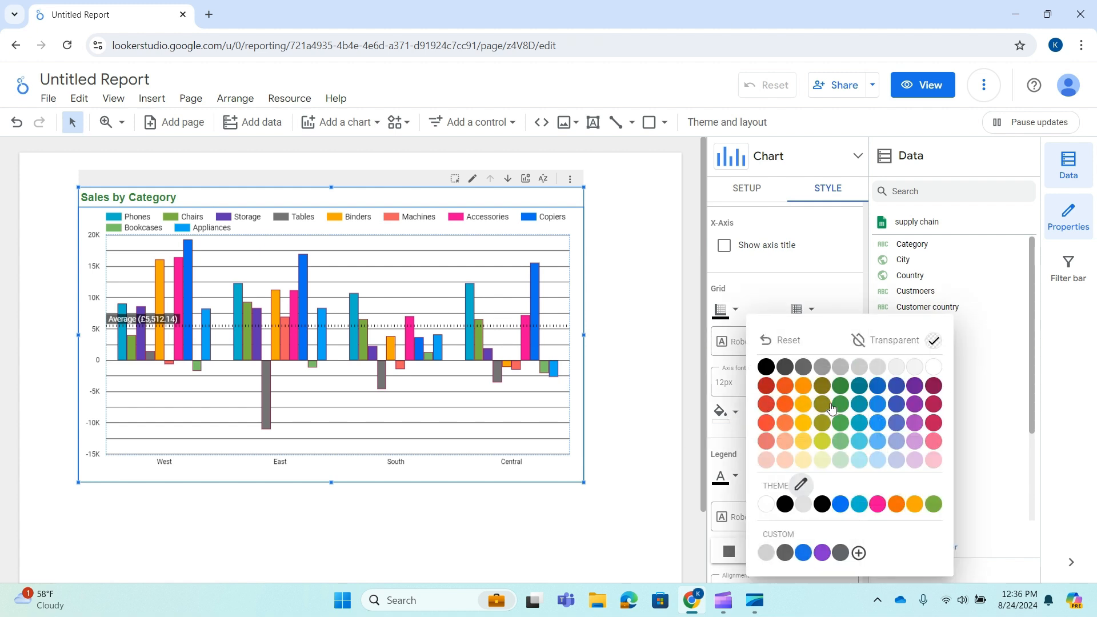
{"action": "left_click", "coordinate": [896, 442]}
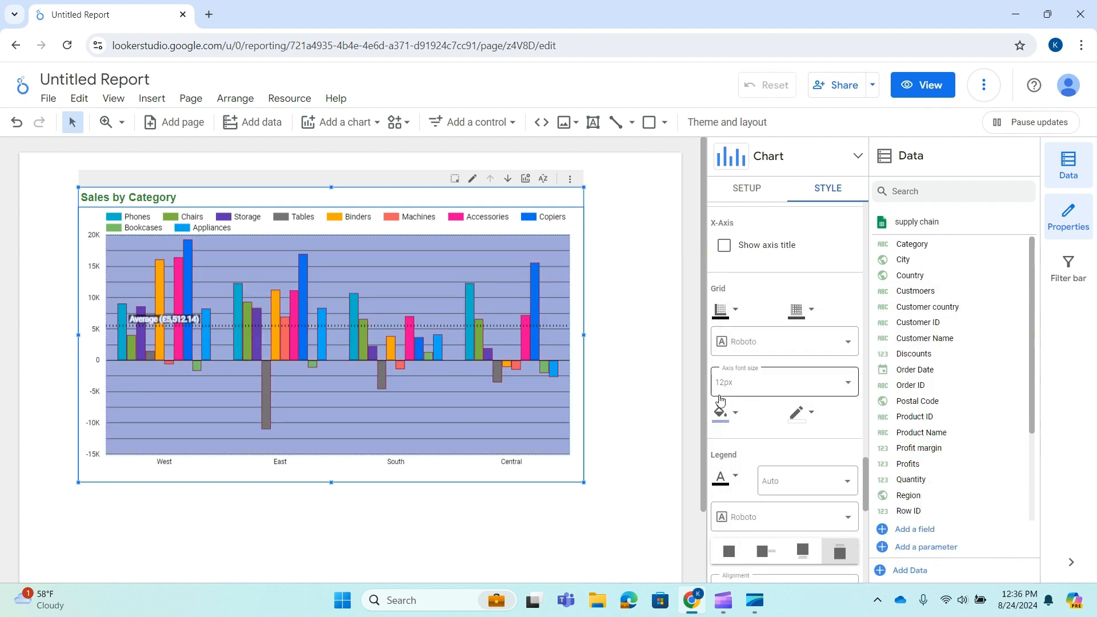
{"action": "left_click", "coordinate": [805, 413]}
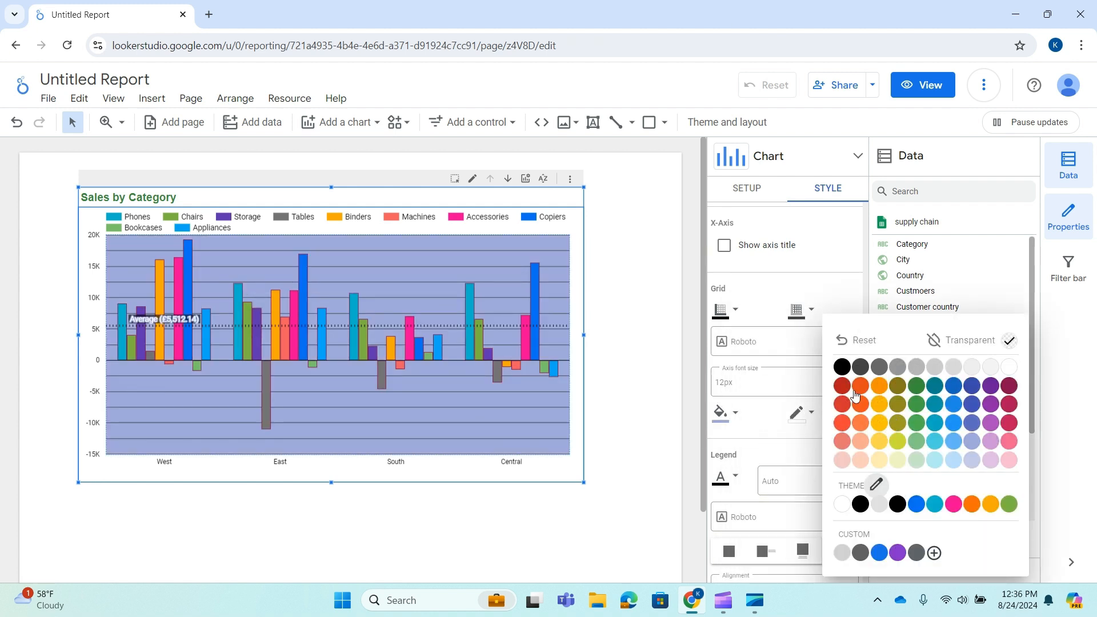
{"action": "left_click", "coordinate": [842, 404]}
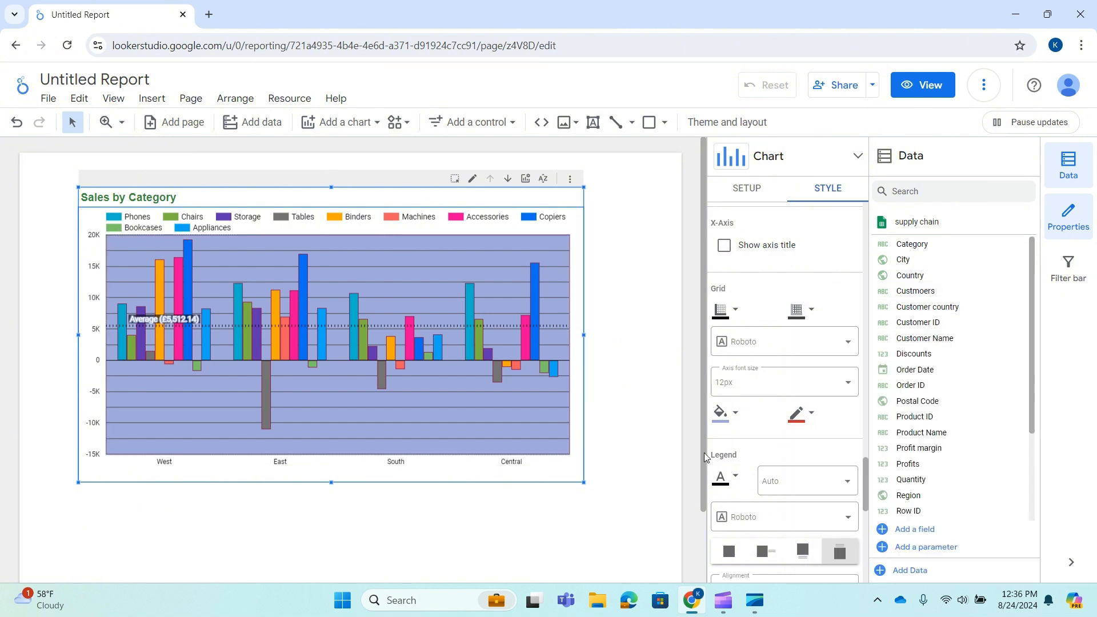
Hide the chart's legend by setting its position to none
{"action": "scroll", "coordinate": [812, 404], "scroll_direction": "down", "scroll_amount": 4}
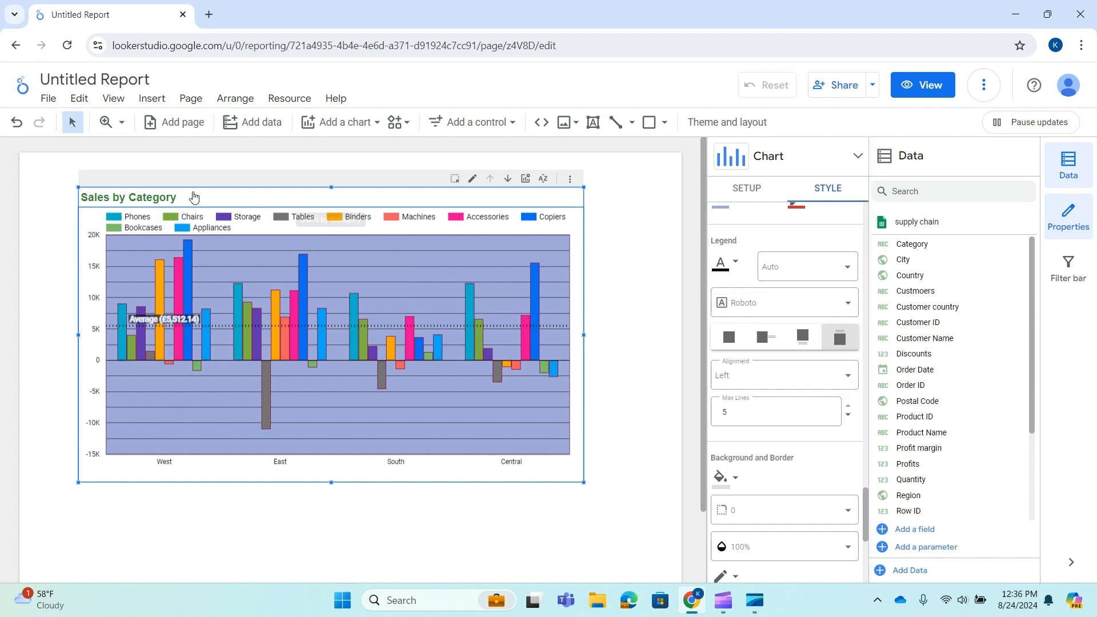
{"action": "left_click", "coordinate": [735, 341]}
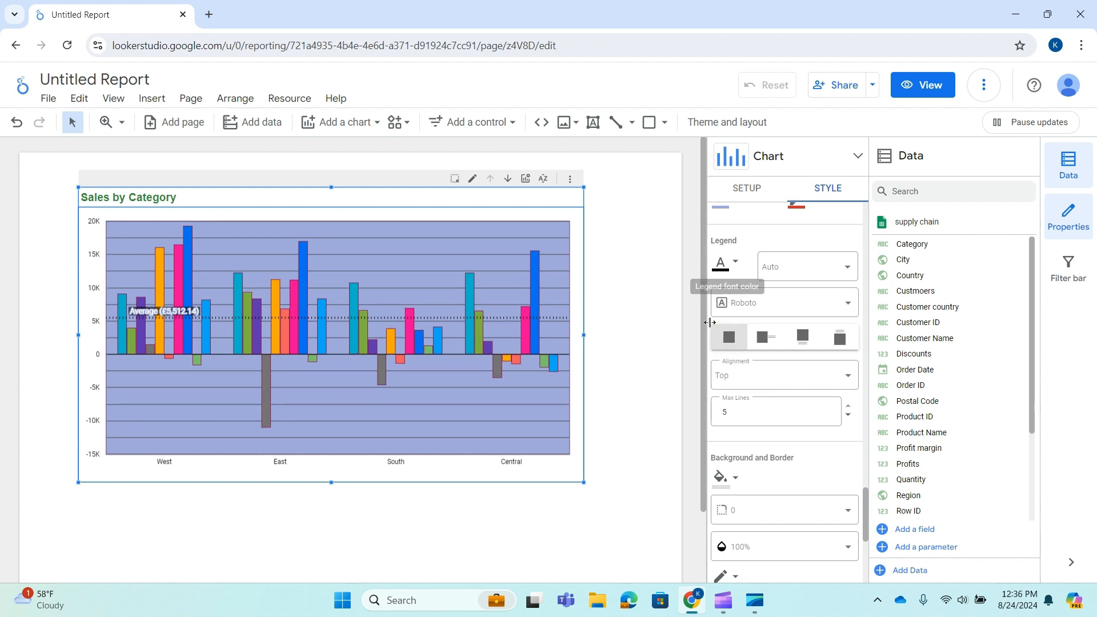
Widen the chart slightly and place its legend above the plot area, after trying the right and bottom legend positions
{"action": "left_click", "coordinate": [765, 338]}
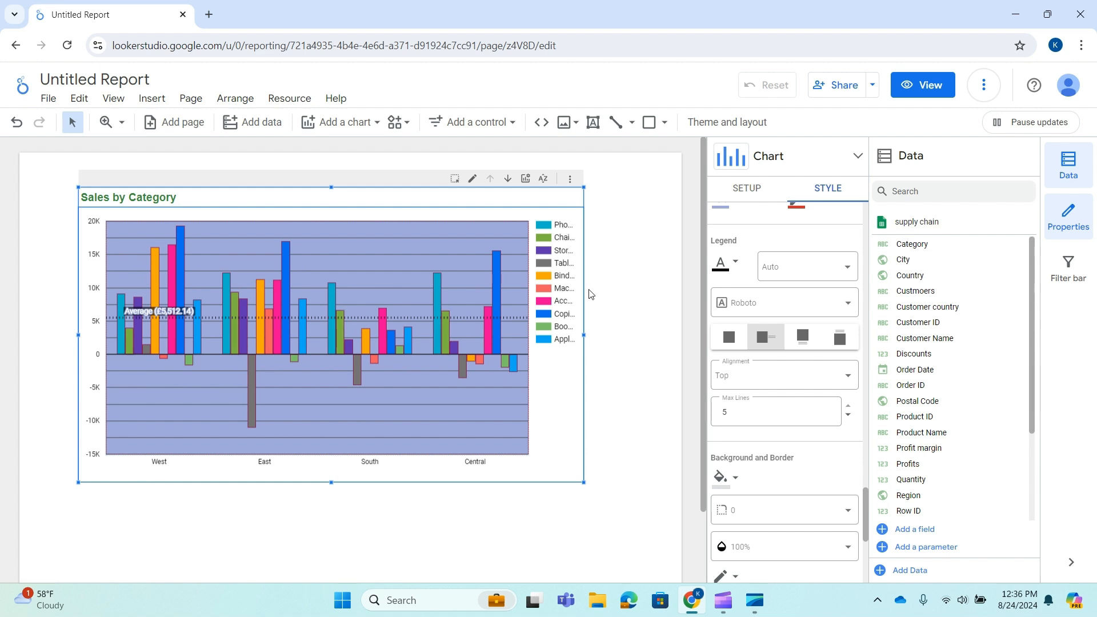
{"action": "left_click_drag", "start_coordinate": [583, 335], "coordinate": [619, 334]}
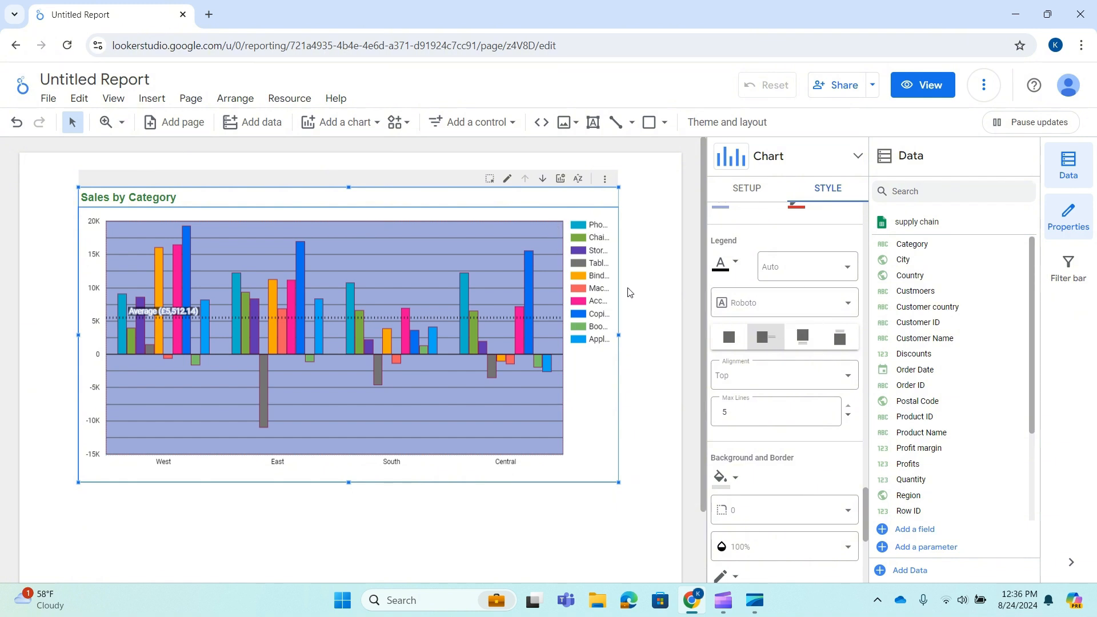
{"action": "left_click", "coordinate": [807, 339]}
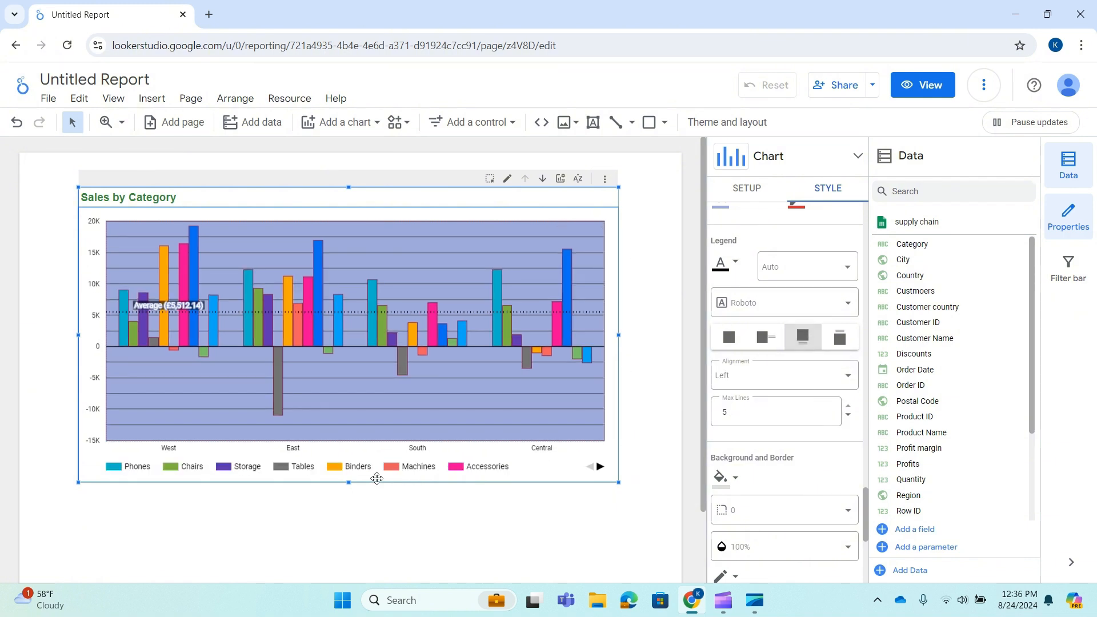
{"action": "left_click", "coordinate": [846, 339]}
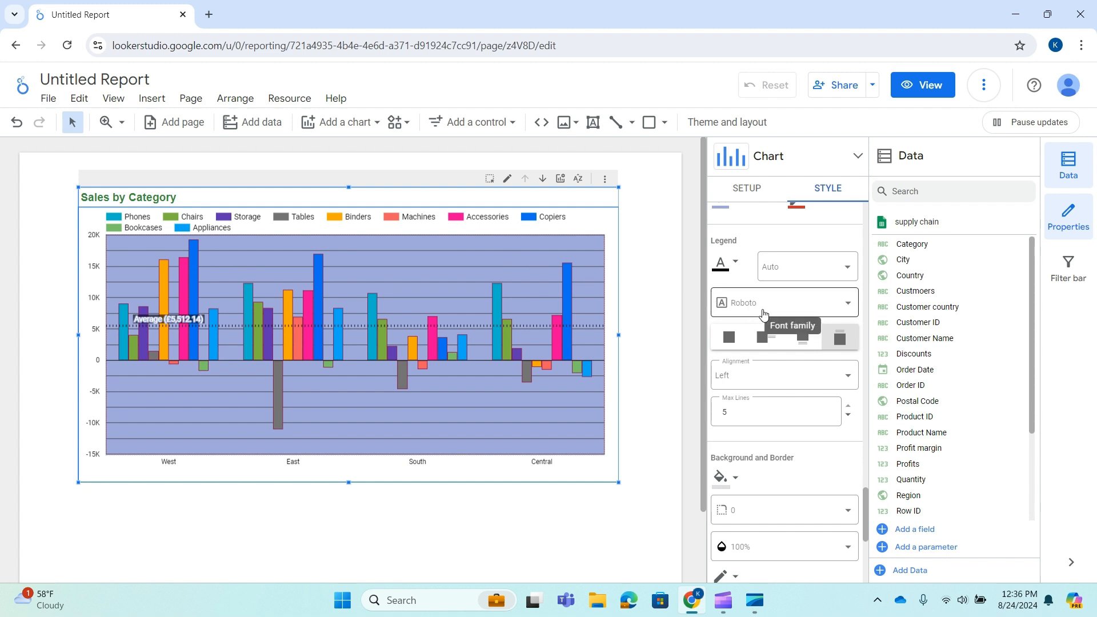
{"action": "scroll", "coordinate": [769, 321], "scroll_direction": "down", "scroll_amount": 1}
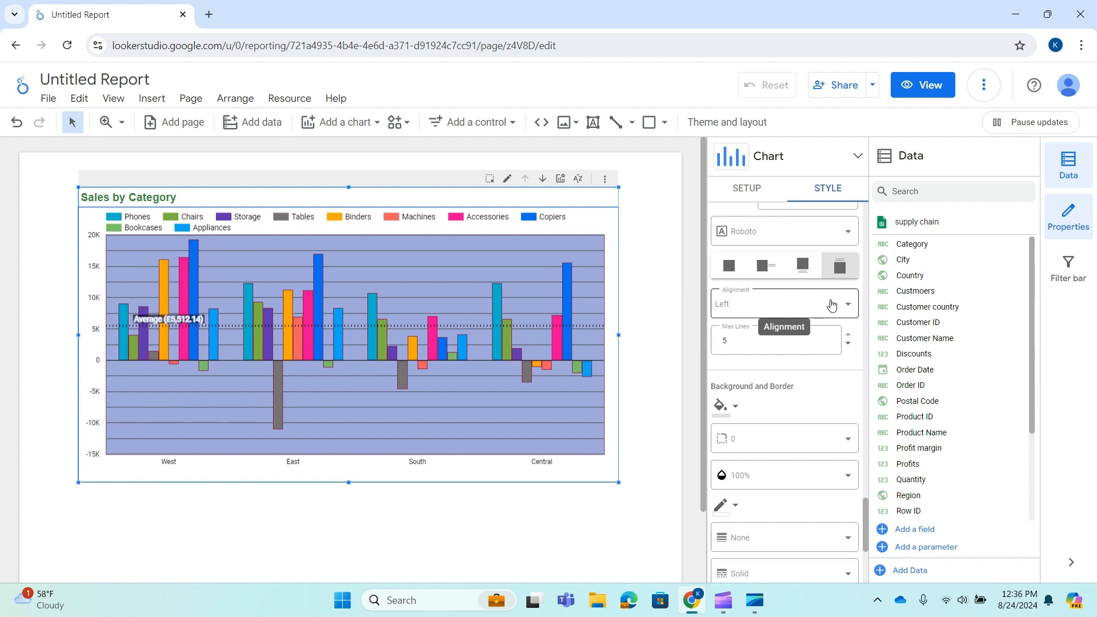
{"action": "left_click", "coordinate": [844, 314]}
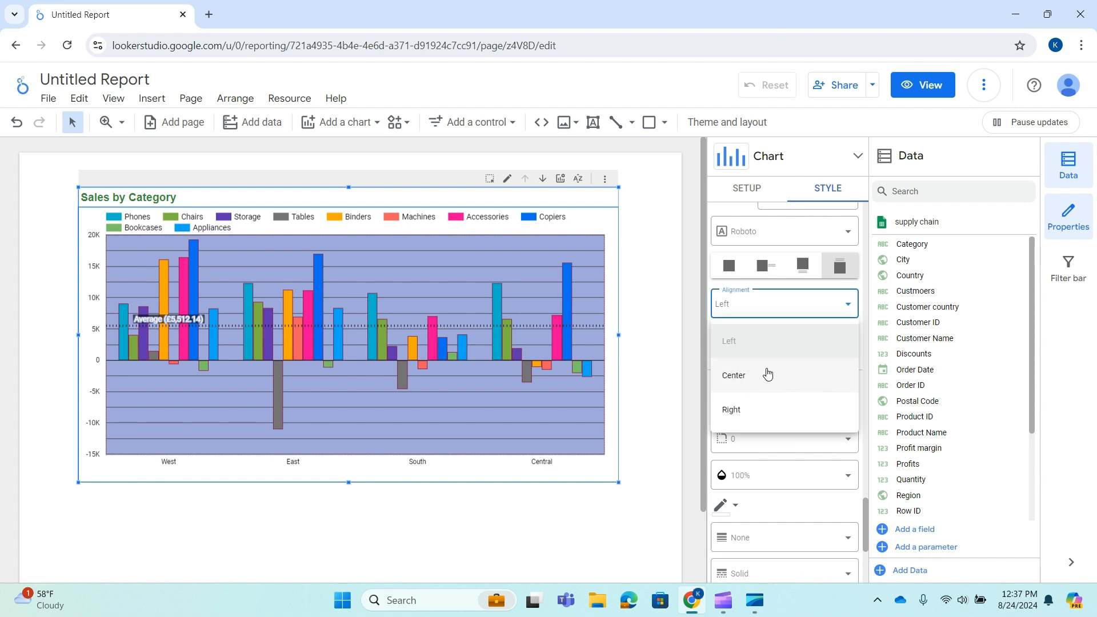
{"action": "left_click", "coordinate": [849, 305]}
Give the whole chart an amber background color and set its border radius to 20
{"action": "scroll", "coordinate": [752, 440], "scroll_direction": "down", "scroll_amount": 1}
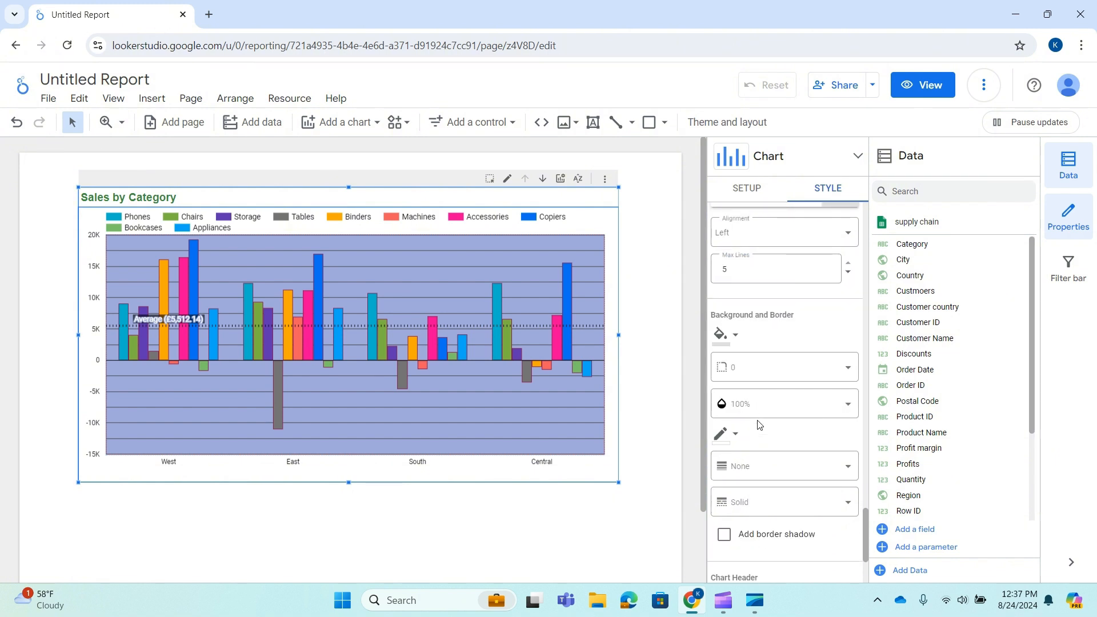
{"action": "left_click", "coordinate": [735, 335]}
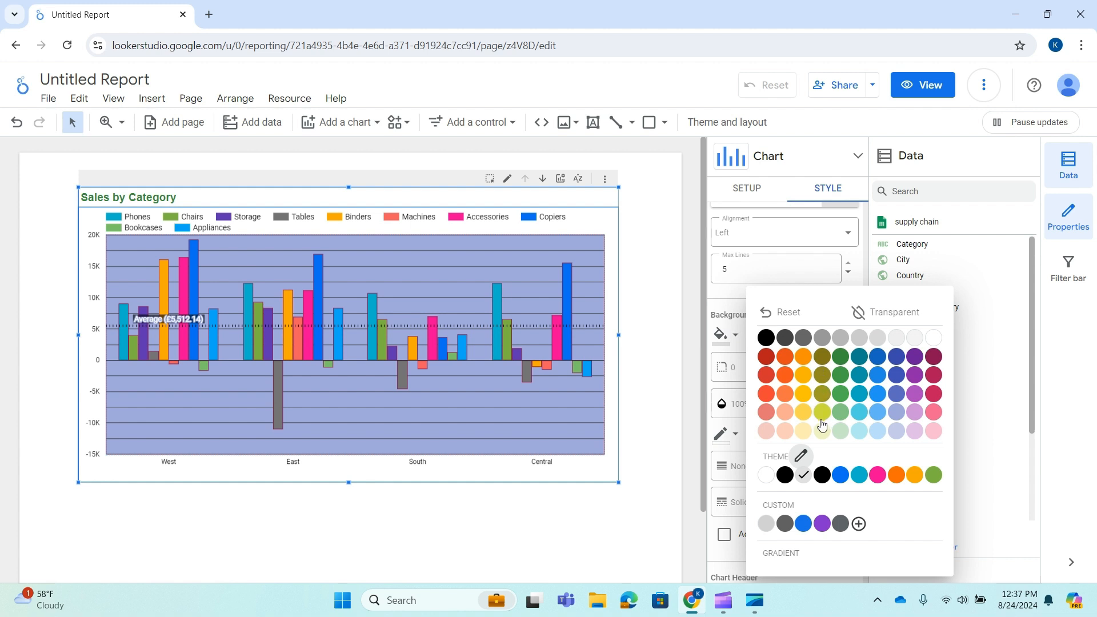
{"action": "left_click", "coordinate": [803, 375]}
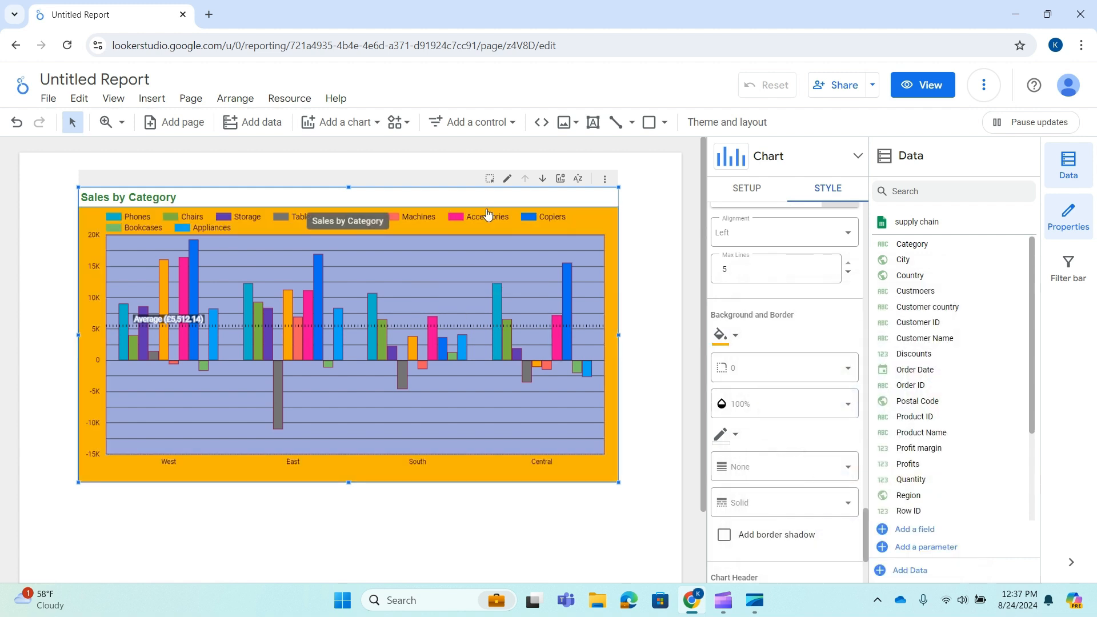
{"action": "left_click", "coordinate": [847, 375]}
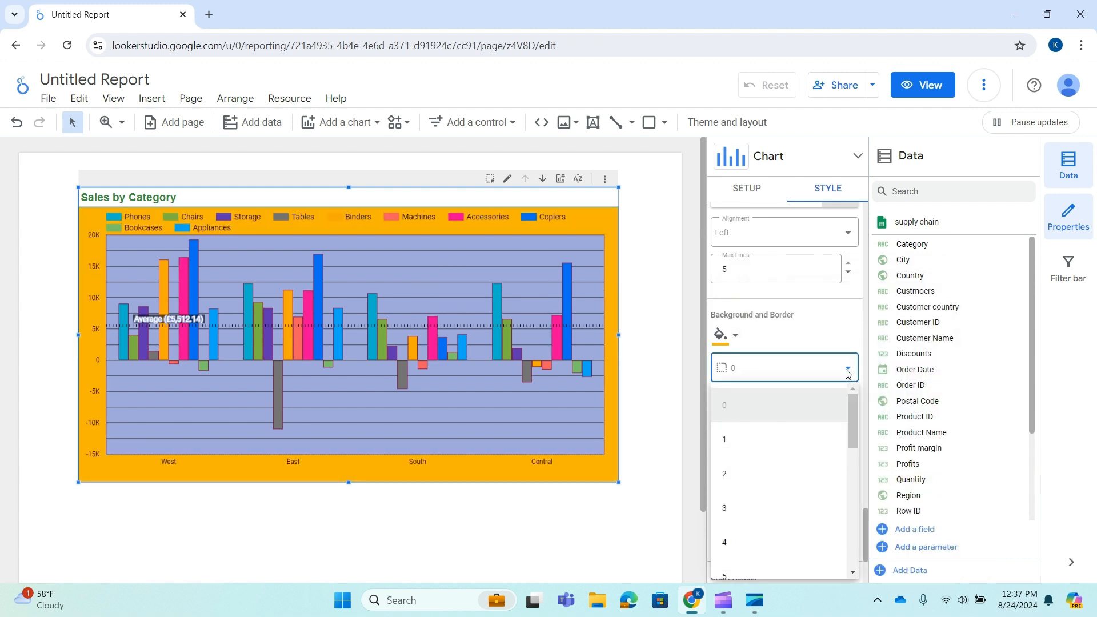
{"action": "left_click", "coordinate": [734, 544]}
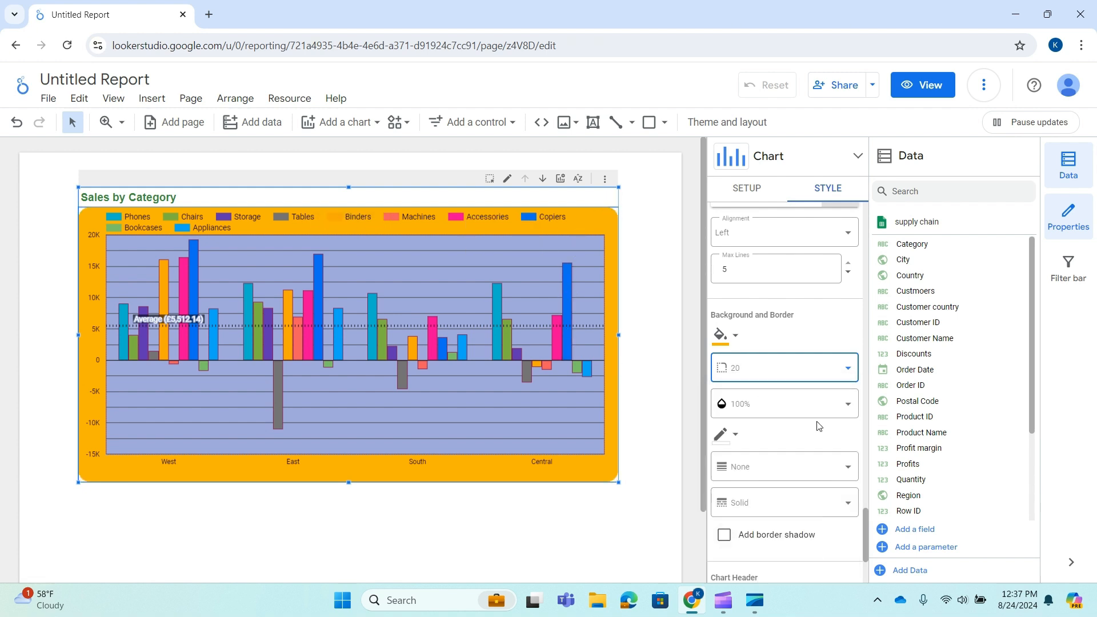
{"action": "scroll", "coordinate": [800, 388], "scroll_direction": "down", "scroll_amount": 1}
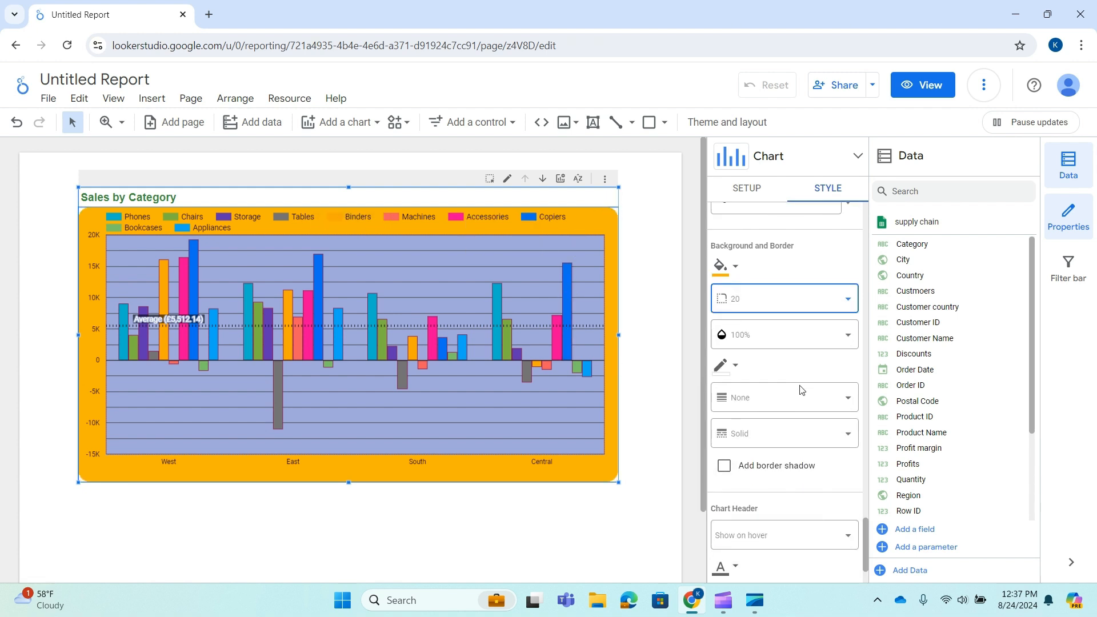
{"action": "left_click", "coordinate": [817, 337]}
{"action": "left_click", "coordinate": [817, 337]}
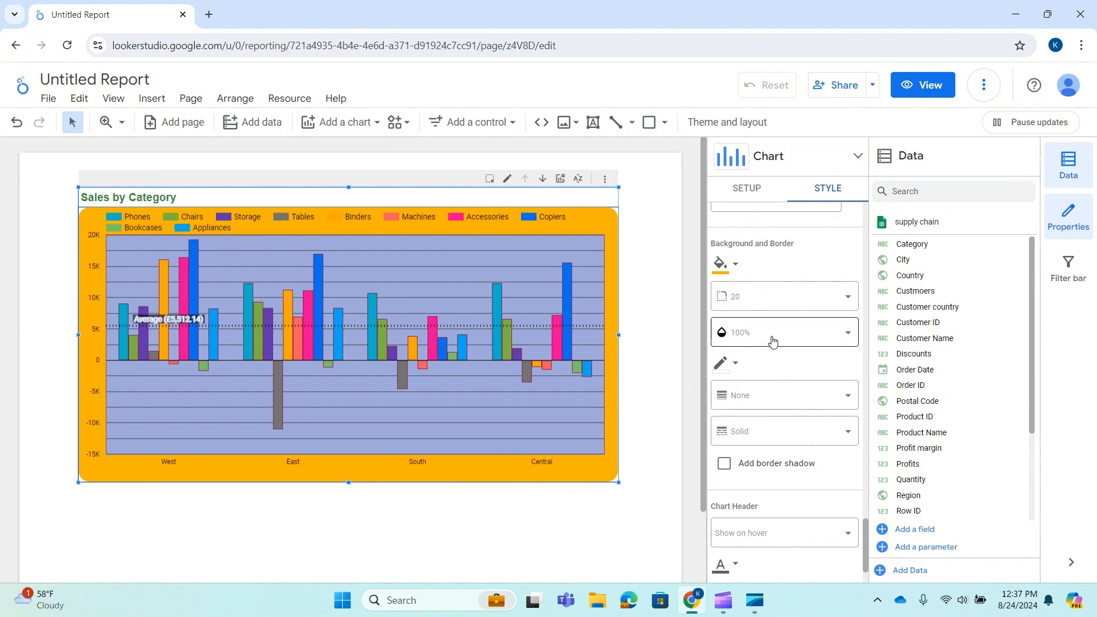
Give the chart a dark teal border color with a border weight of 4
{"action": "left_click", "coordinate": [728, 369]}
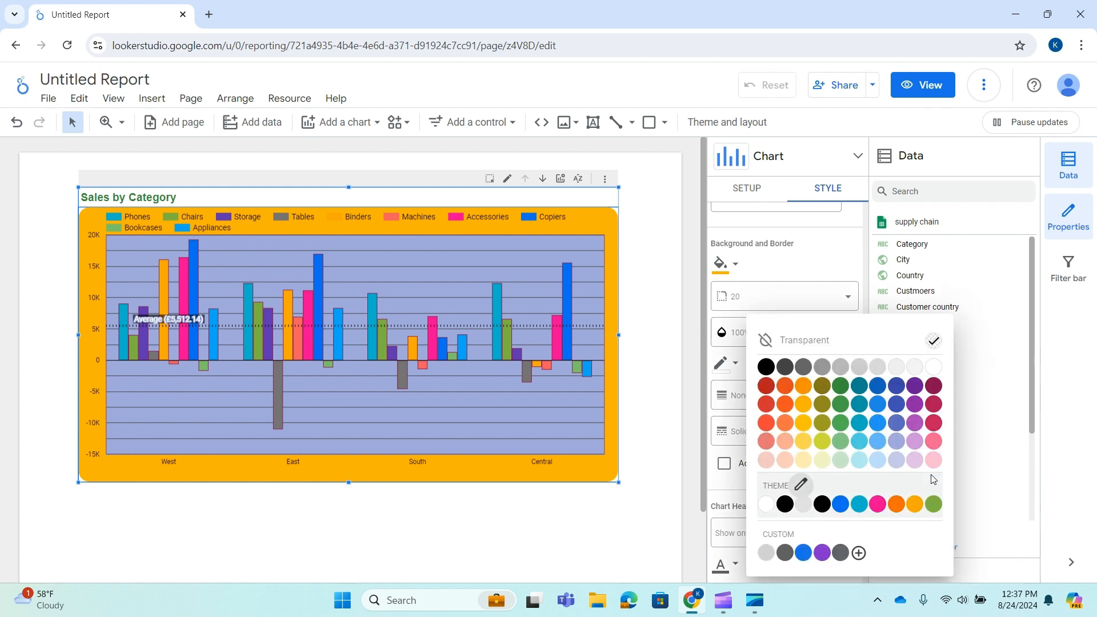
{"action": "left_click", "coordinate": [859, 386]}
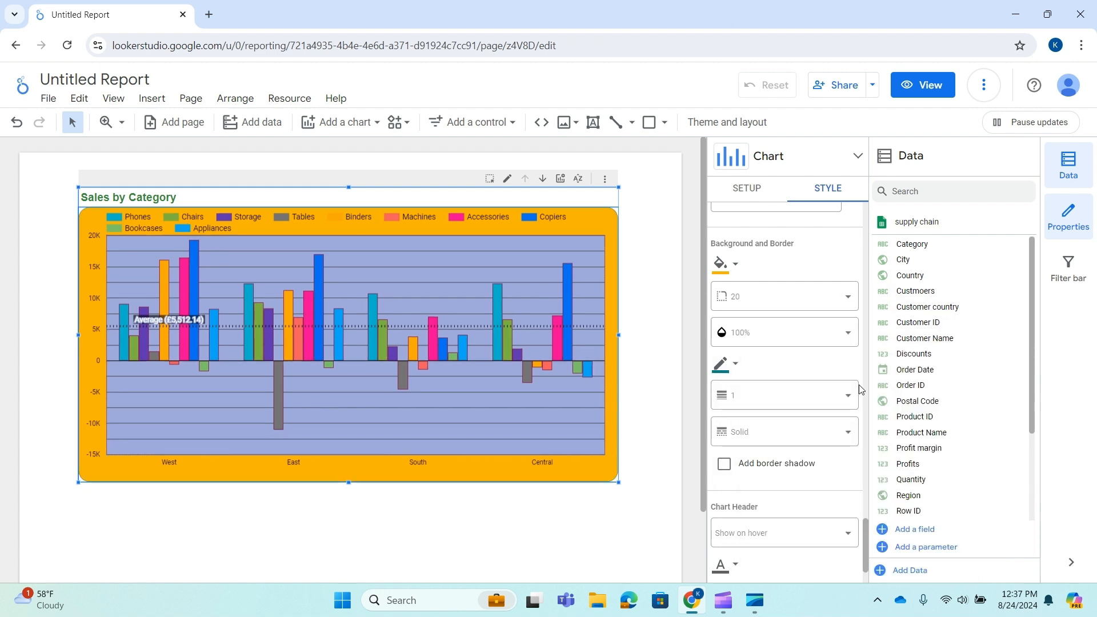
{"action": "left_click", "coordinate": [796, 438]}
{"action": "left_click", "coordinate": [798, 443]}
{"action": "left_click", "coordinate": [774, 394]}
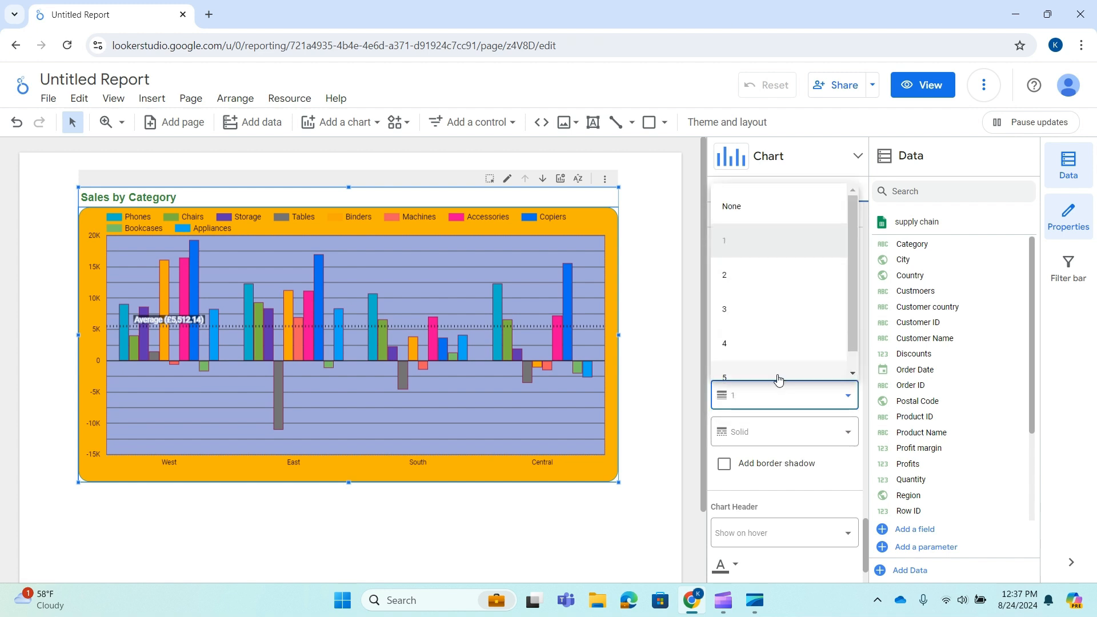
{"action": "left_click", "coordinate": [748, 342]}
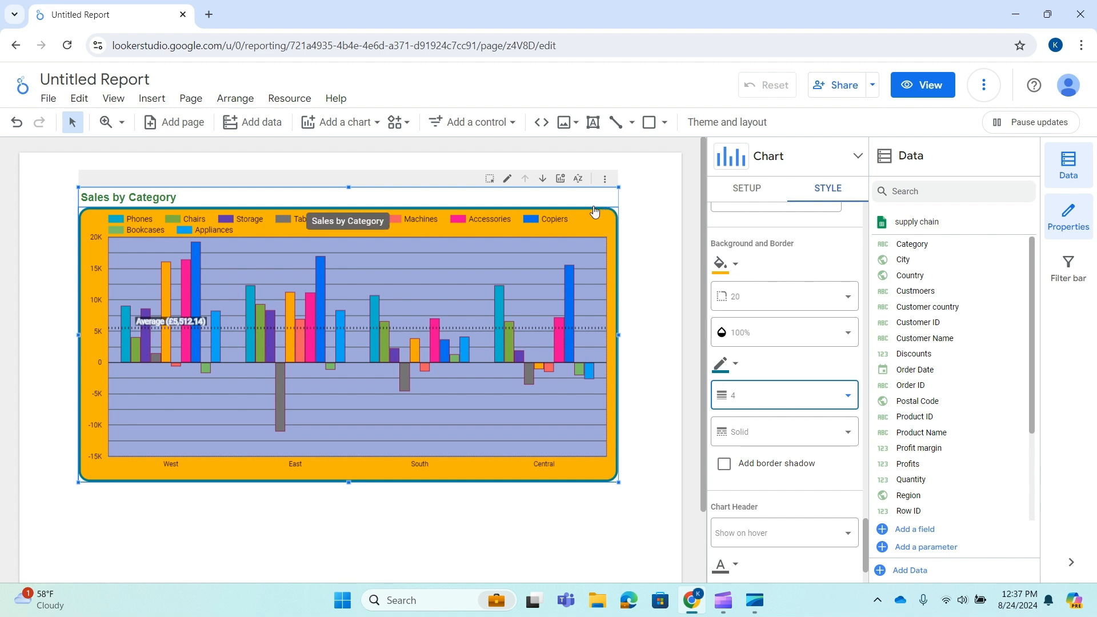
Hide the Properties and Data panes, move the chart slightly up and left on the page, and deselect it
{"action": "scroll", "coordinate": [806, 392], "scroll_direction": "down", "scroll_amount": 1}
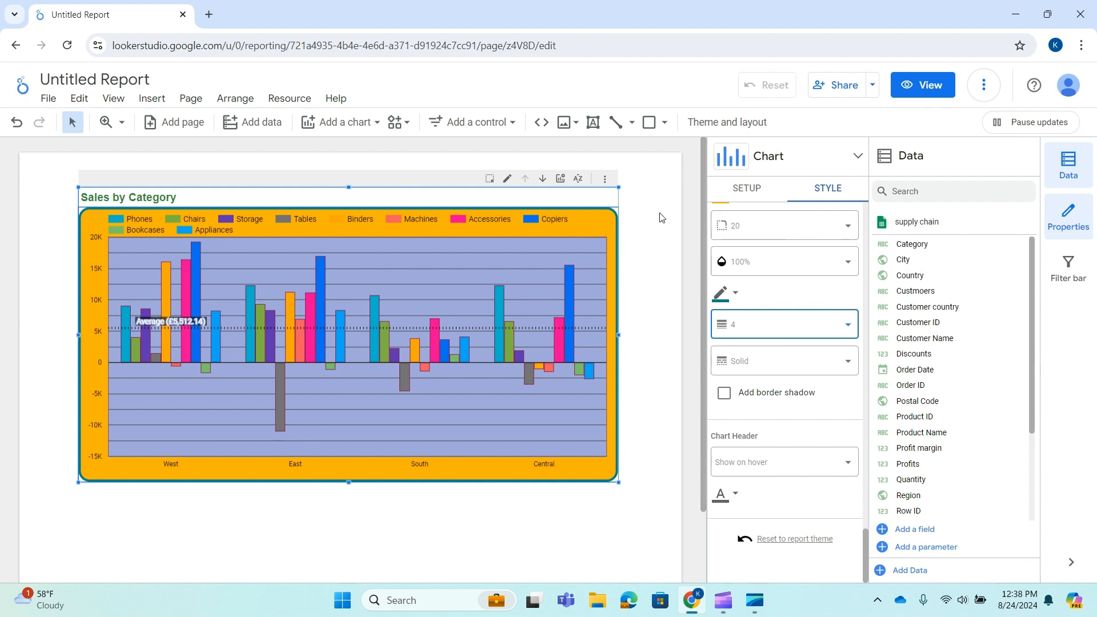
{"action": "left_click", "coordinate": [1089, 222]}
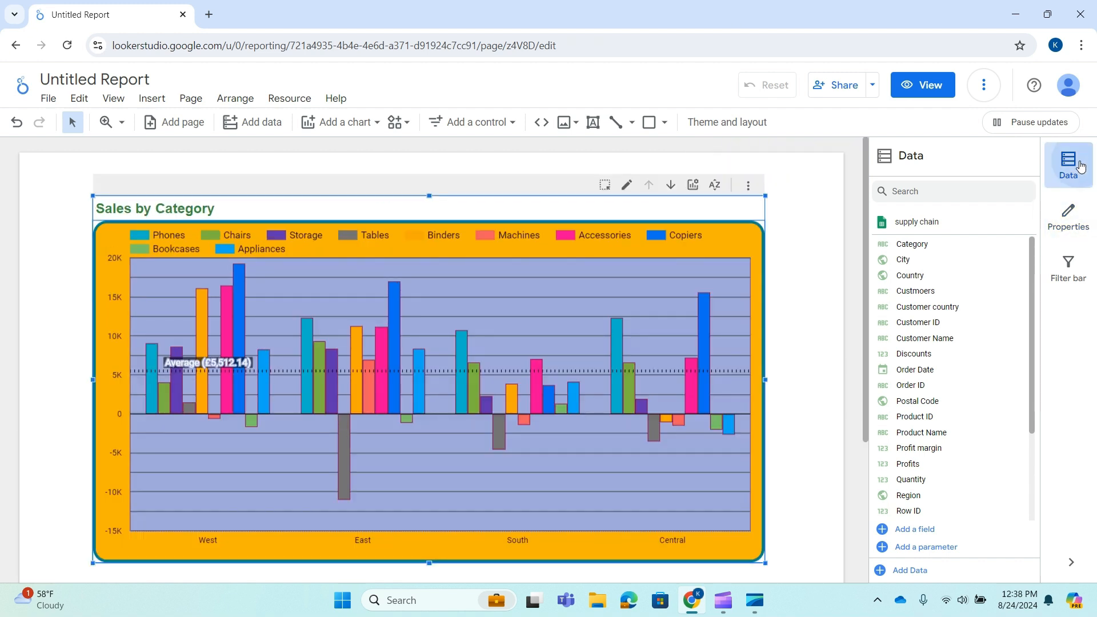
{"action": "left_click", "coordinate": [1082, 166]}
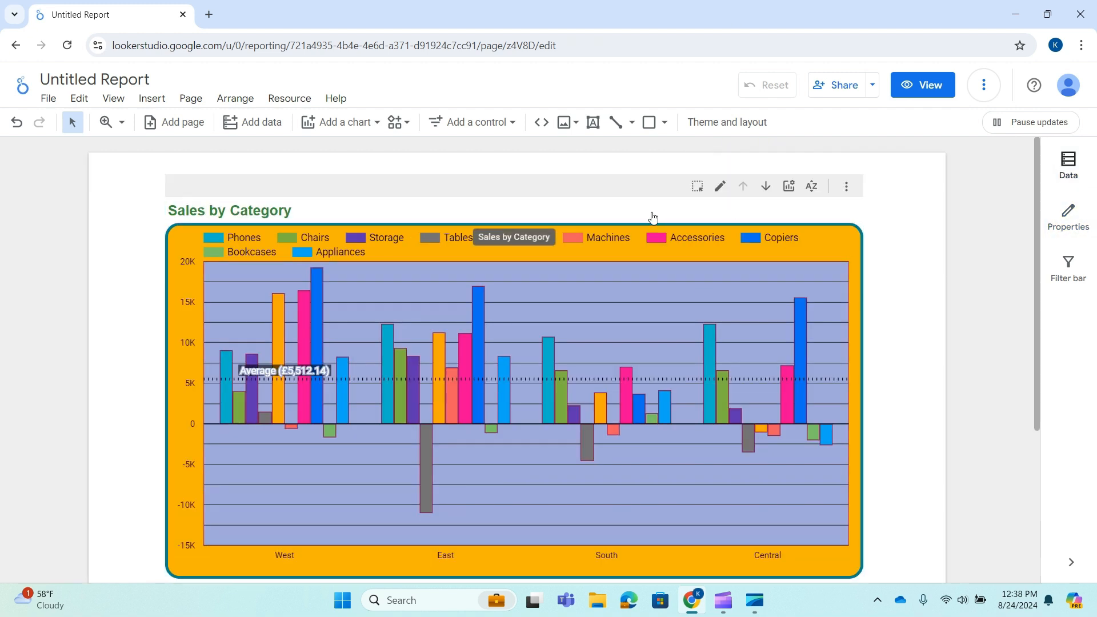
{"action": "left_click_drag", "start_coordinate": [576, 220], "coordinate": [542, 192]}
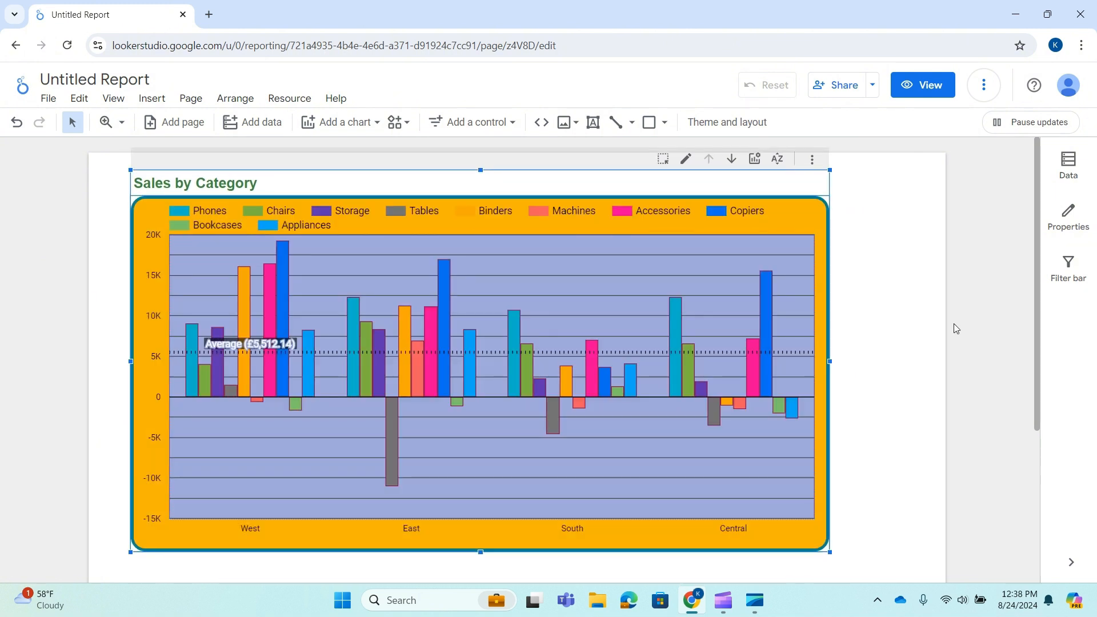
{"action": "left_click", "coordinate": [916, 313]}
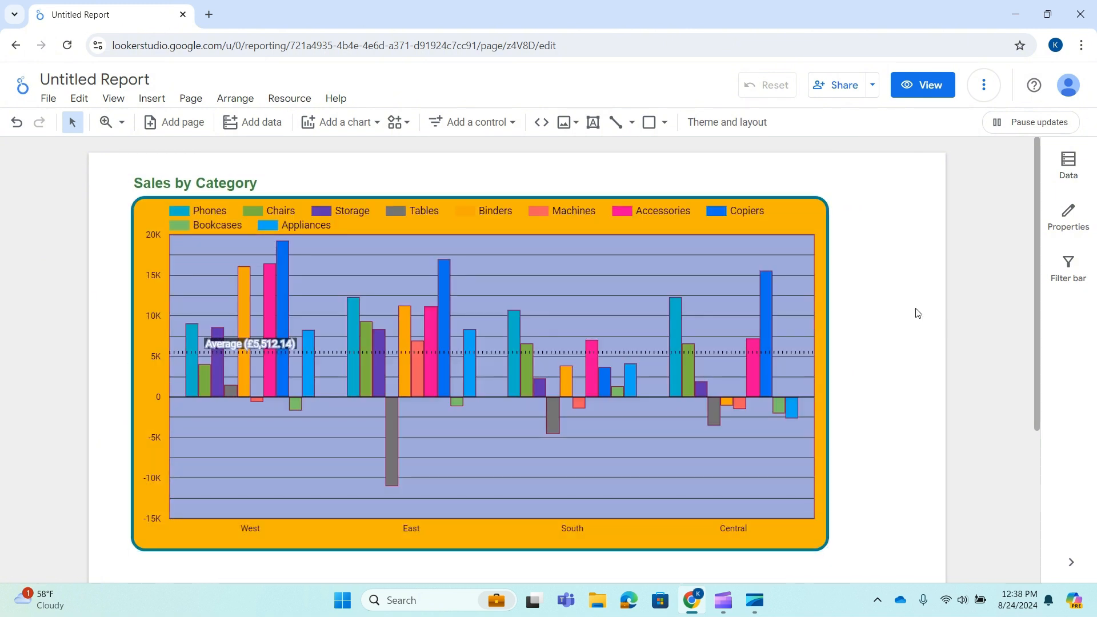